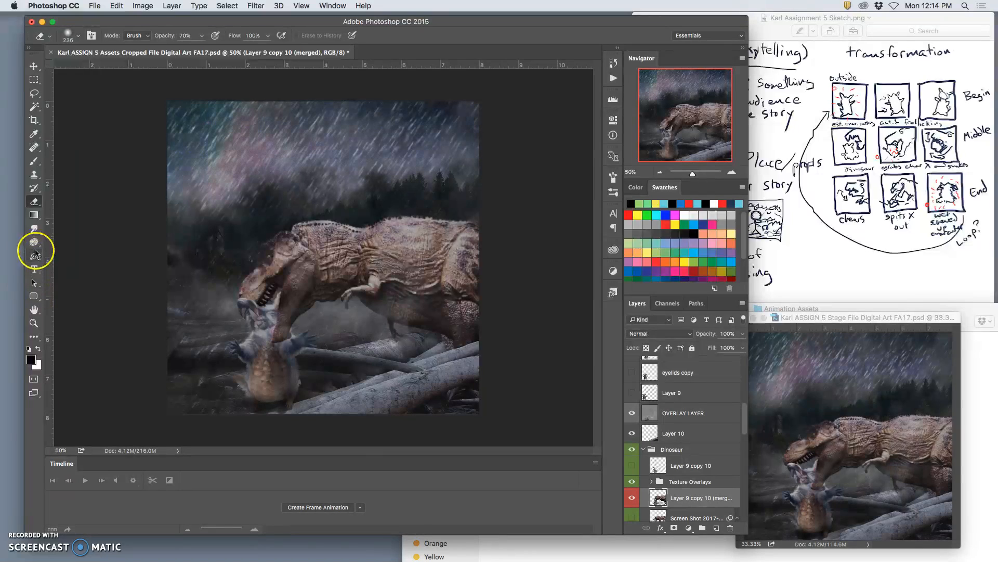
Burn the midtones on the small creature's head and chest with a 95 px Burn brush at 17% exposure.
left_click(35, 243)
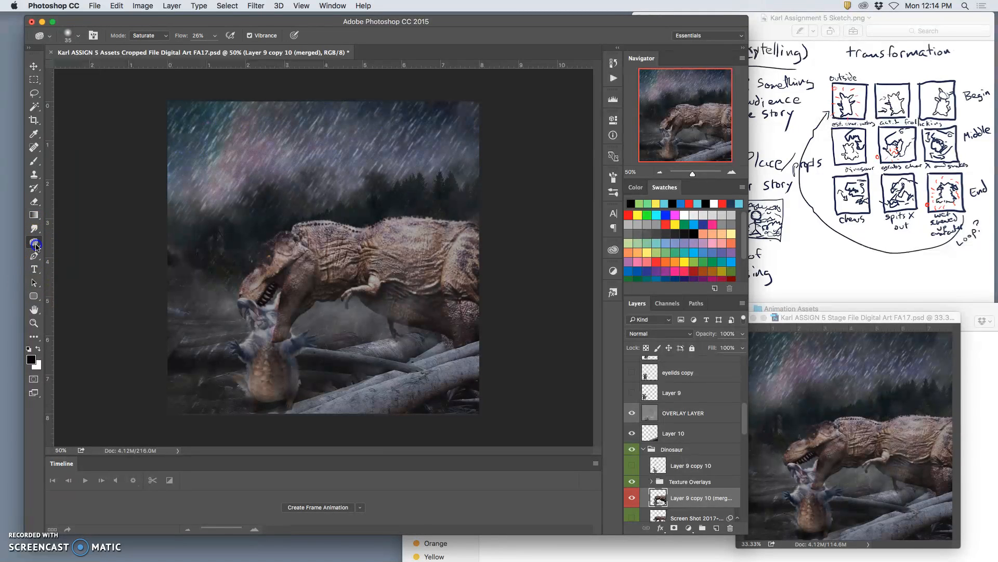
left_click(67, 250)
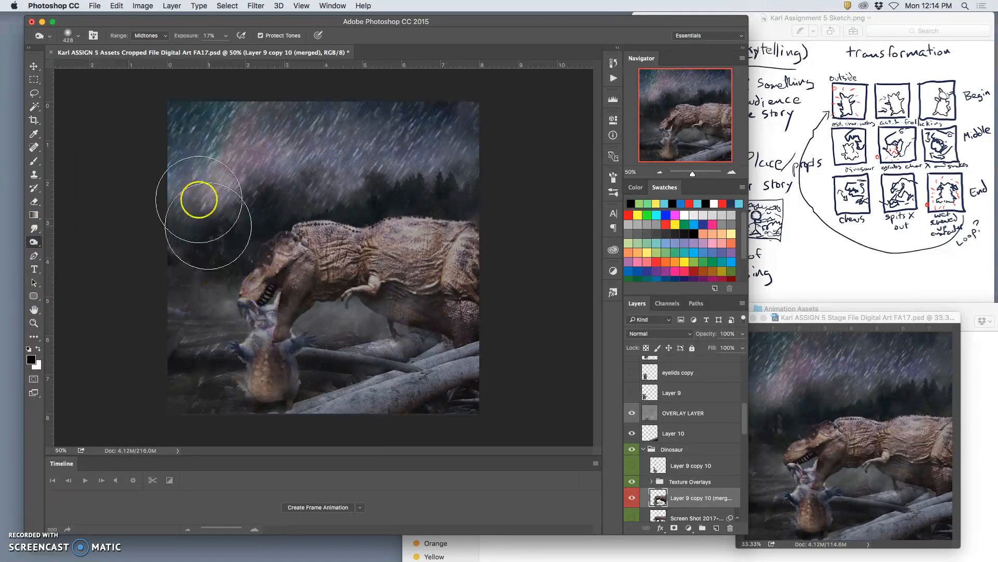
left_click(77, 35)
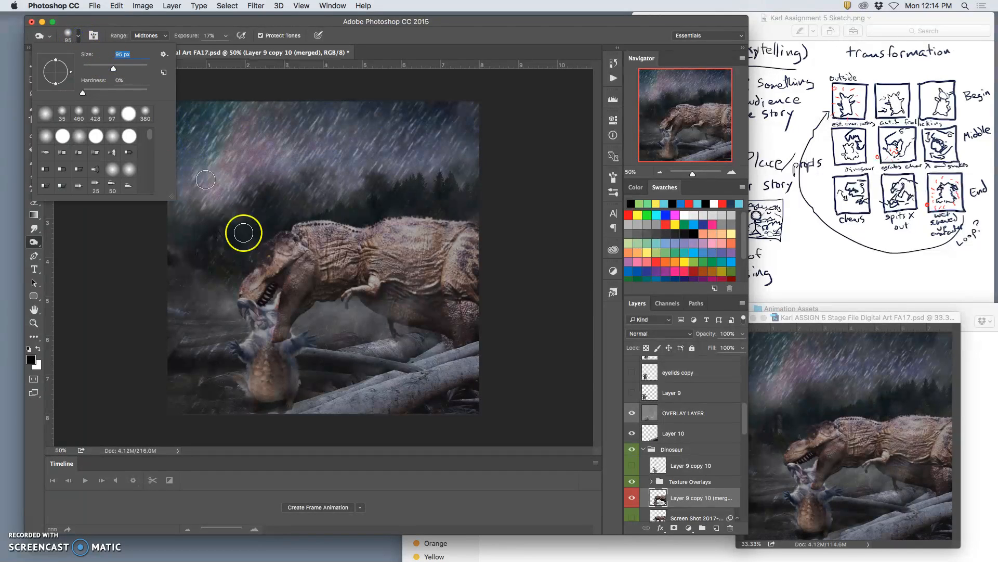
left_click(256, 319)
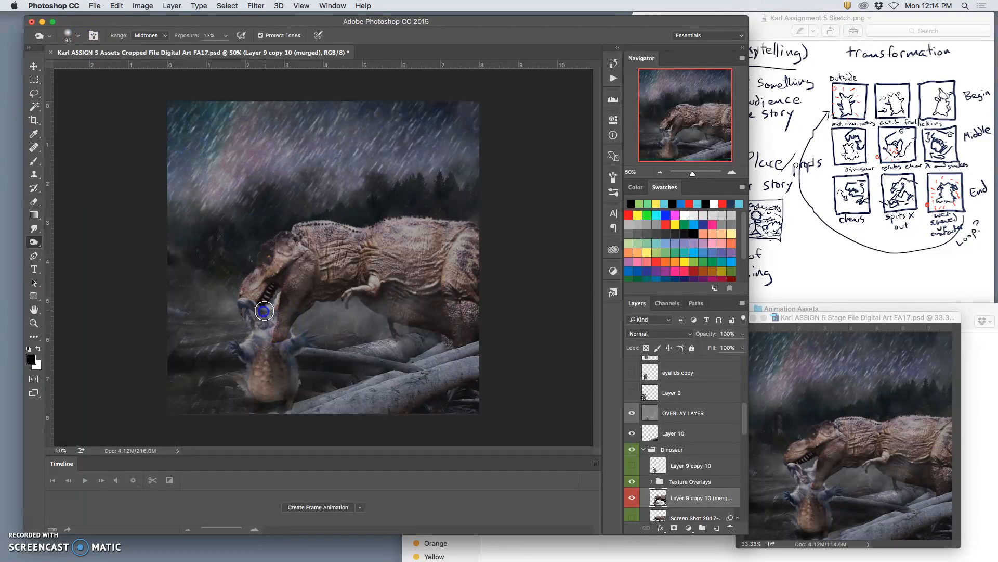
mouse_move(277, 310)
left_mouse_down()
mouse_move(275, 298)
mouse_move(264, 347)
left_mouse_up()
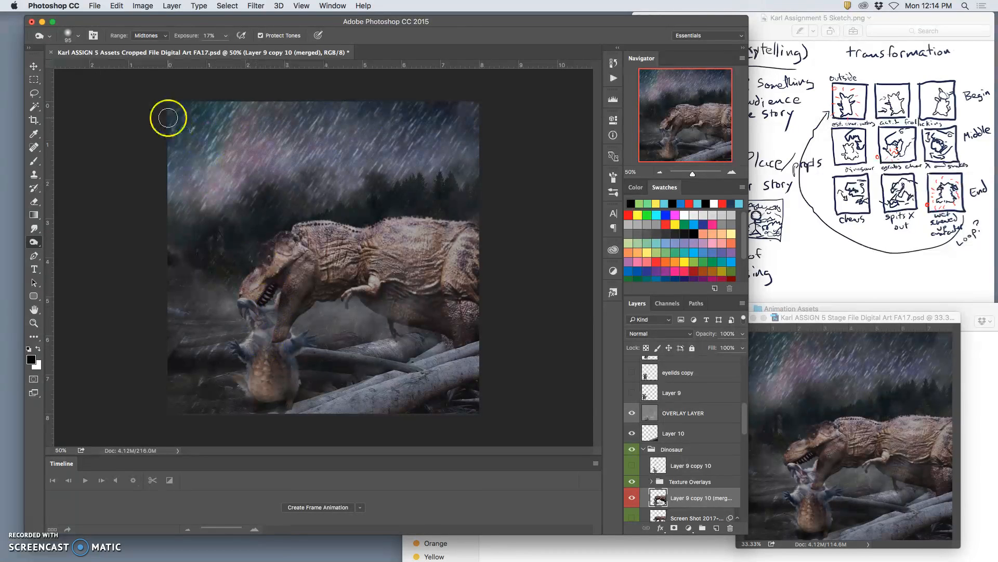
Burn with the Shadows range over the small creature's head and body and the dinosaur's mouth and brow.
left_click(145, 35)
left_click(146, 27)
left_click_drag(277, 328, 266, 325)
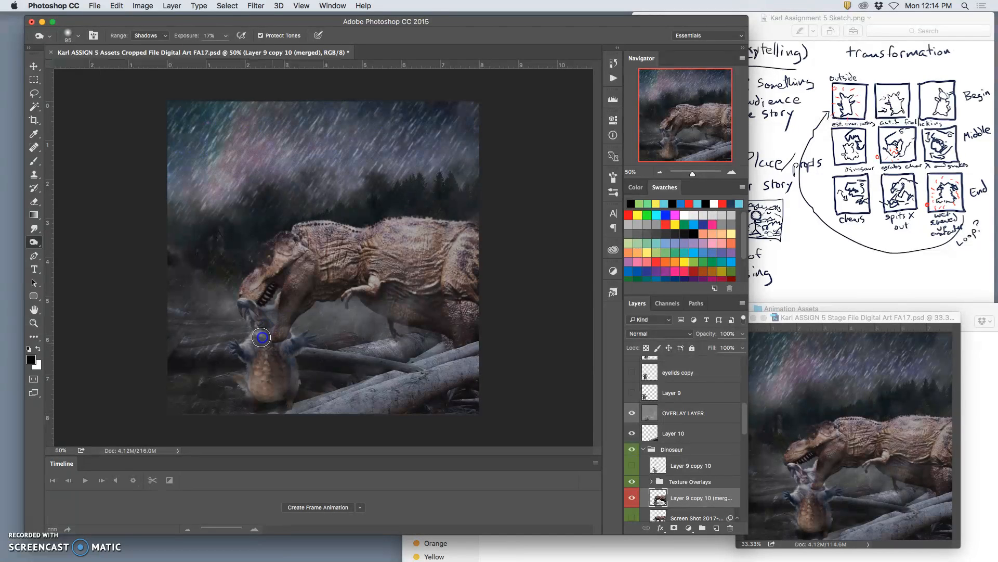
mouse_move(278, 380)
left_mouse_down()
mouse_move(252, 391)
mouse_move(241, 381)
mouse_move(251, 397)
left_mouse_up()
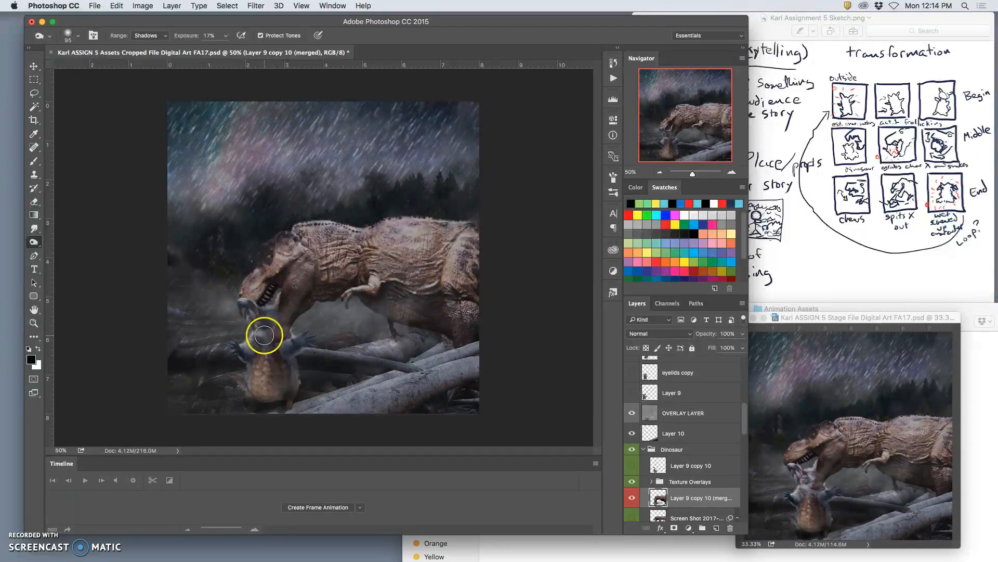
left_click(267, 354)
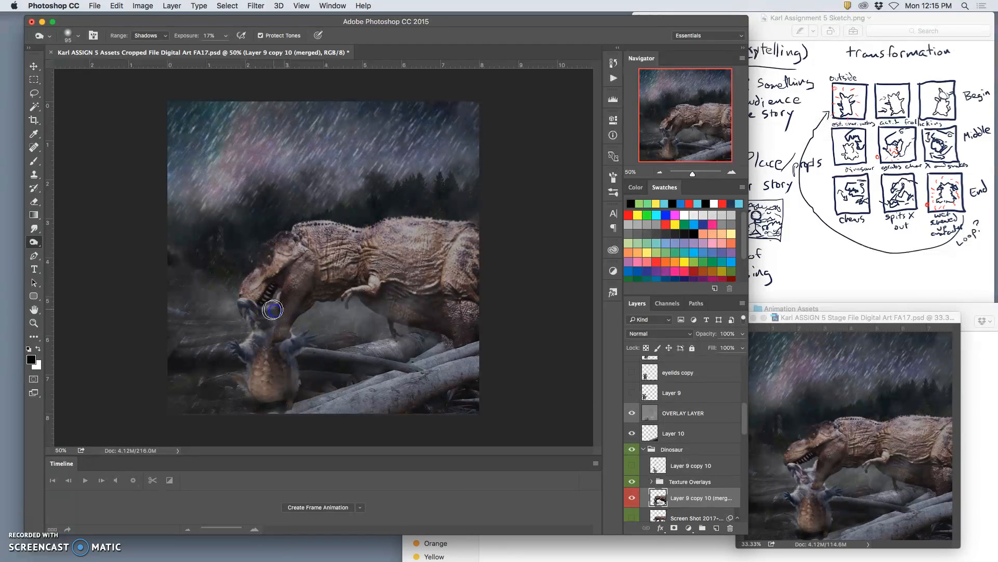
left_click_drag(254, 305, 245, 302)
mouse_move(260, 335)
left_mouse_down()
mouse_move(246, 365)
mouse_move(274, 375)
mouse_move(285, 346)
mouse_move(271, 344)
mouse_move(277, 298)
left_mouse_up()
left_click_drag(289, 246, 287, 256)
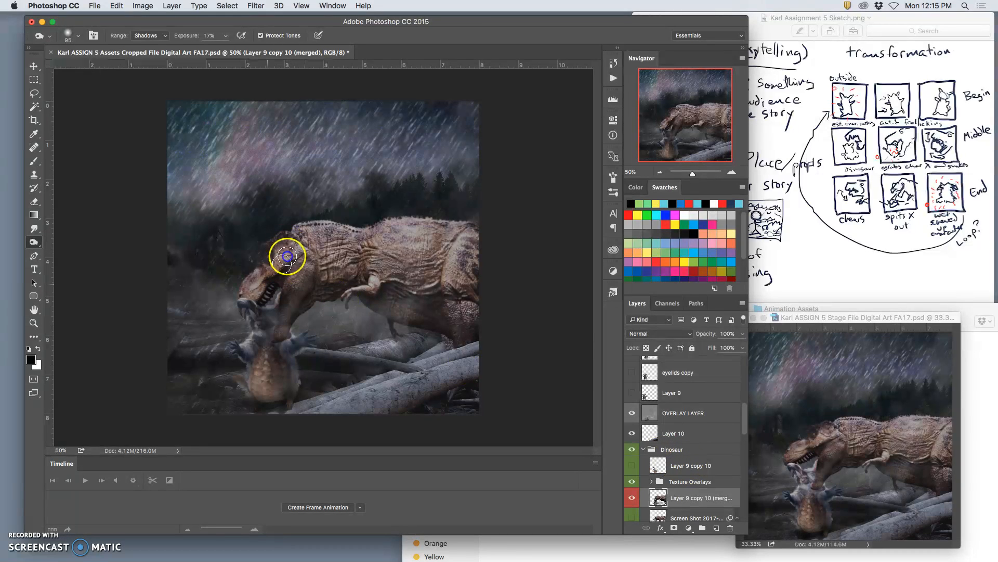
Burn with the Highlights range over the back of the dinosaur's head and neck.
left_click(147, 35)
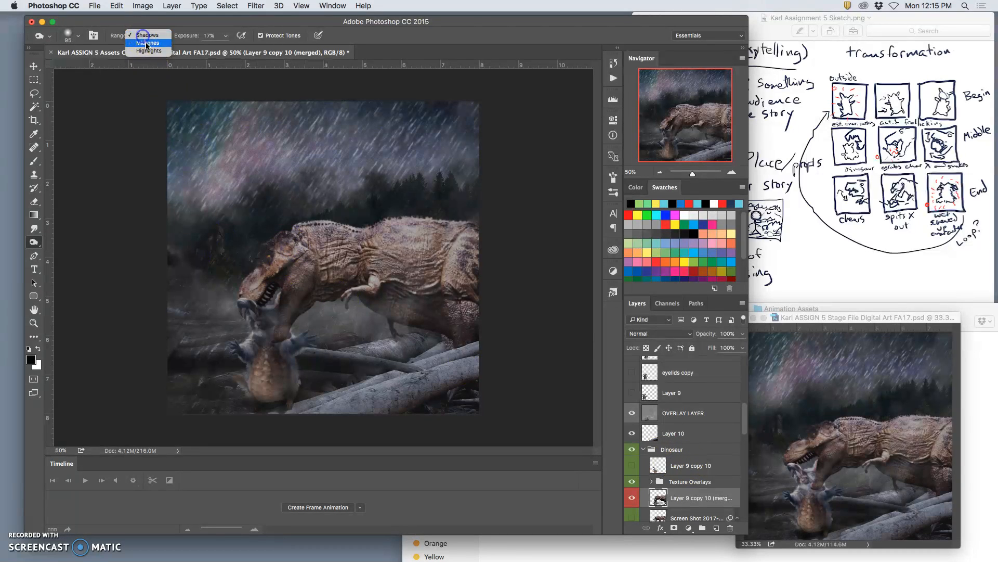
left_click(147, 55)
mouse_move(307, 253)
left_mouse_down()
mouse_move(295, 244)
mouse_move(284, 256)
mouse_move(328, 234)
mouse_move(286, 256)
mouse_move(350, 262)
mouse_move(361, 283)
mouse_move(291, 298)
mouse_move(315, 228)
left_mouse_up()
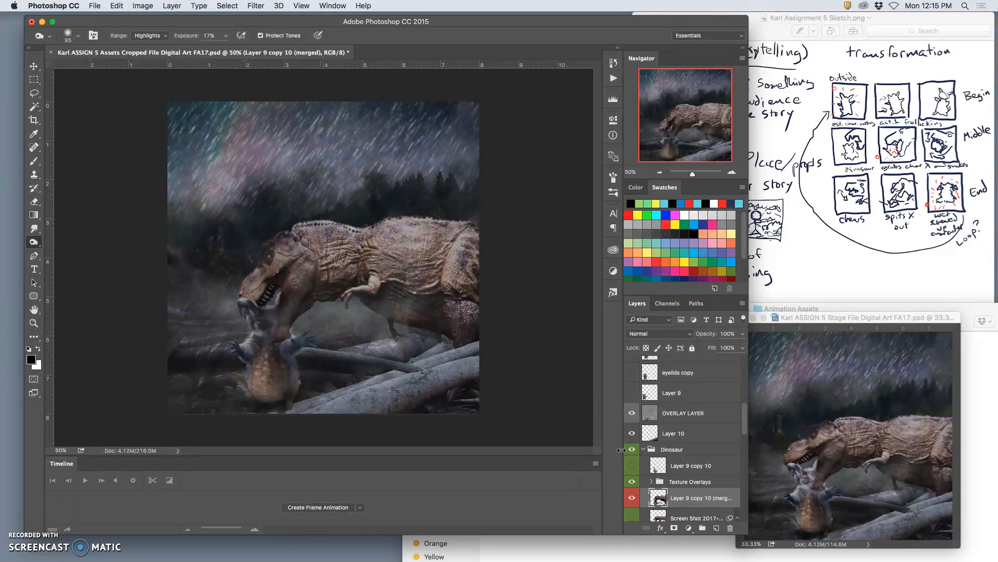
In the Assets file, show the Rain 3 group and hide the Rain 2 group.
left_click(818, 316)
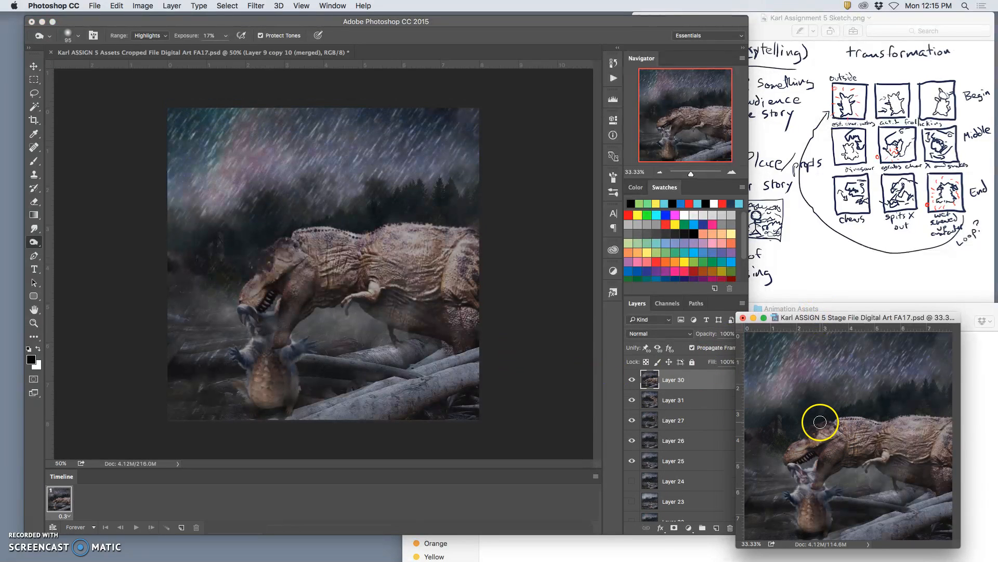
left_click(562, 378)
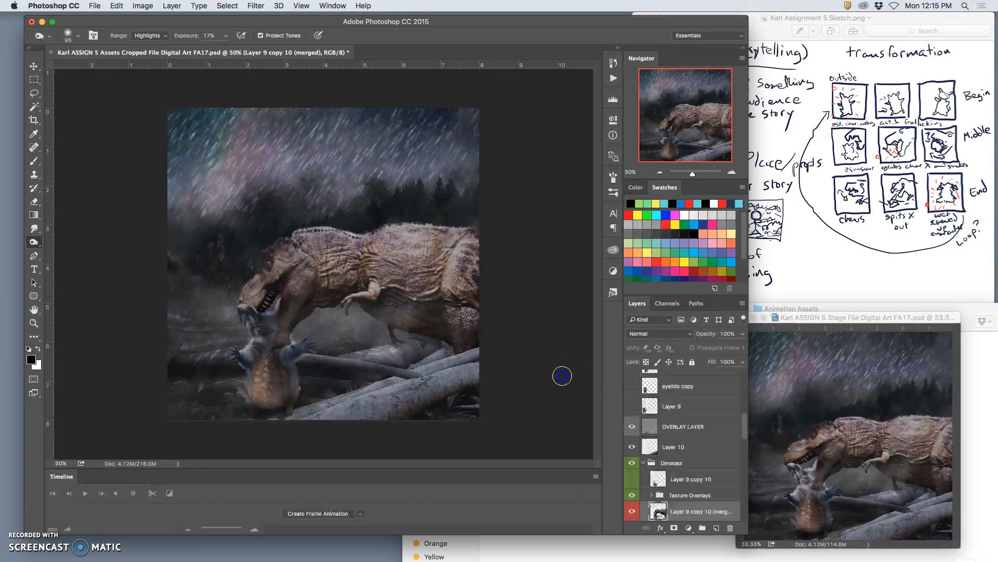
scroll(666, 468, "down", 4)
scroll(670, 469, "down", 8)
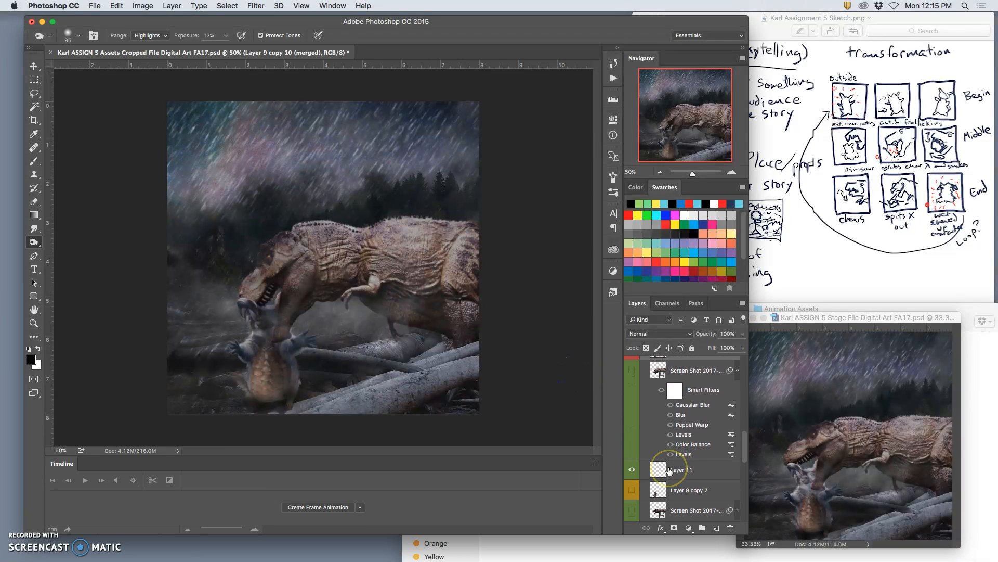
scroll(670, 469, "down", 1)
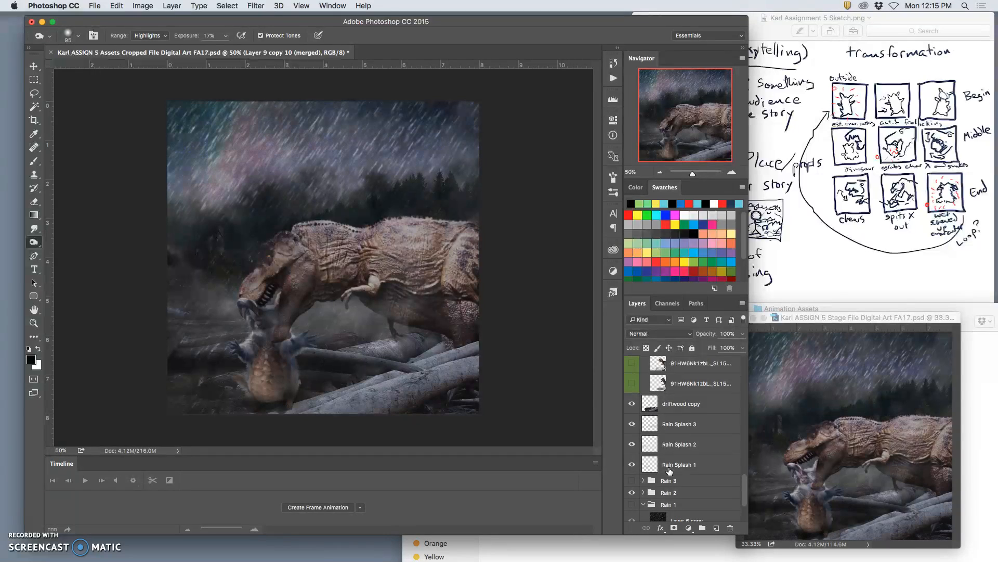
left_click(633, 481)
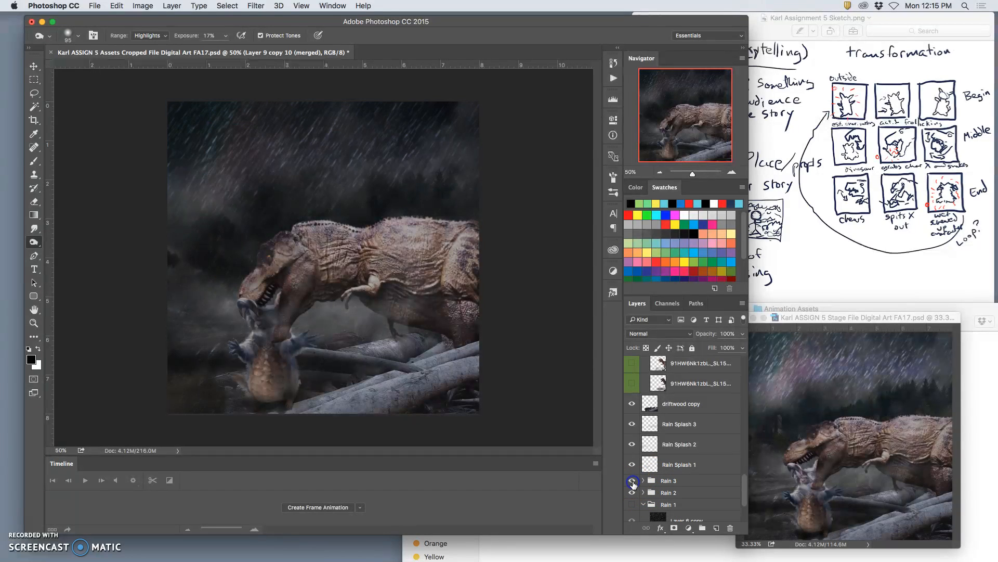
left_click(632, 492)
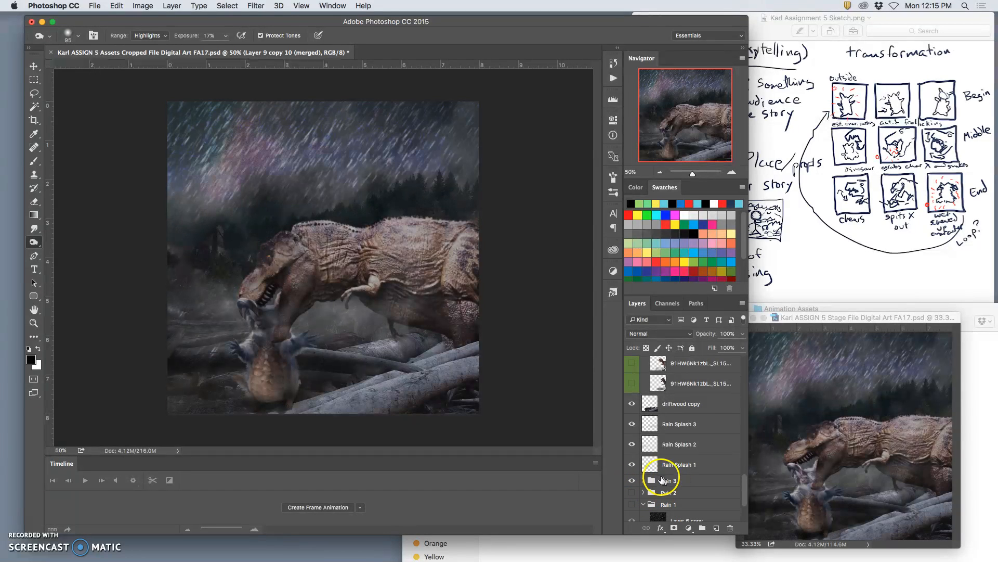
Show the Rain 1 group and hide the Rain 3 group.
scroll(667, 433, "up", 1)
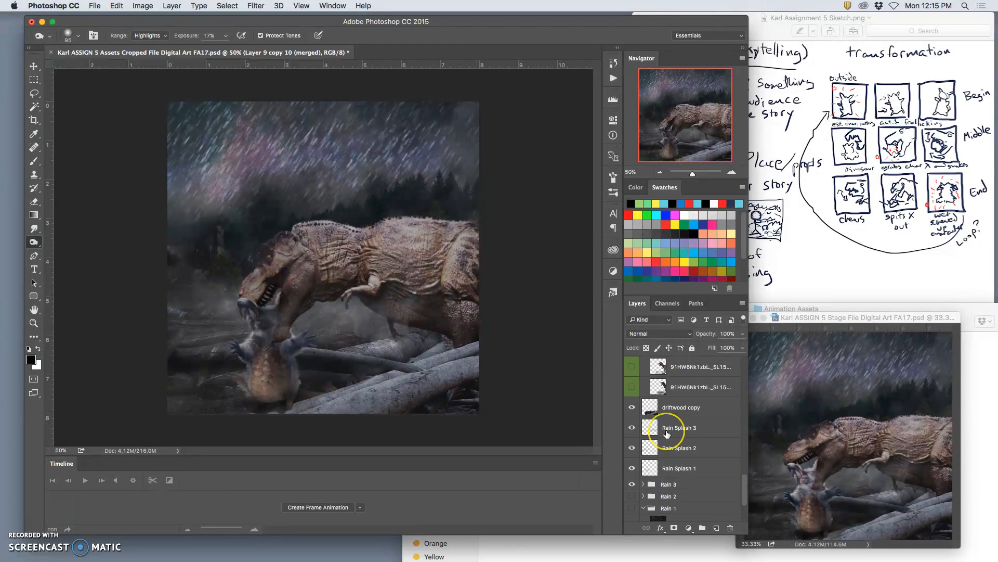
scroll(667, 433, "up", 10)
scroll(667, 434, "up", 8)
scroll(667, 433, "up", 5)
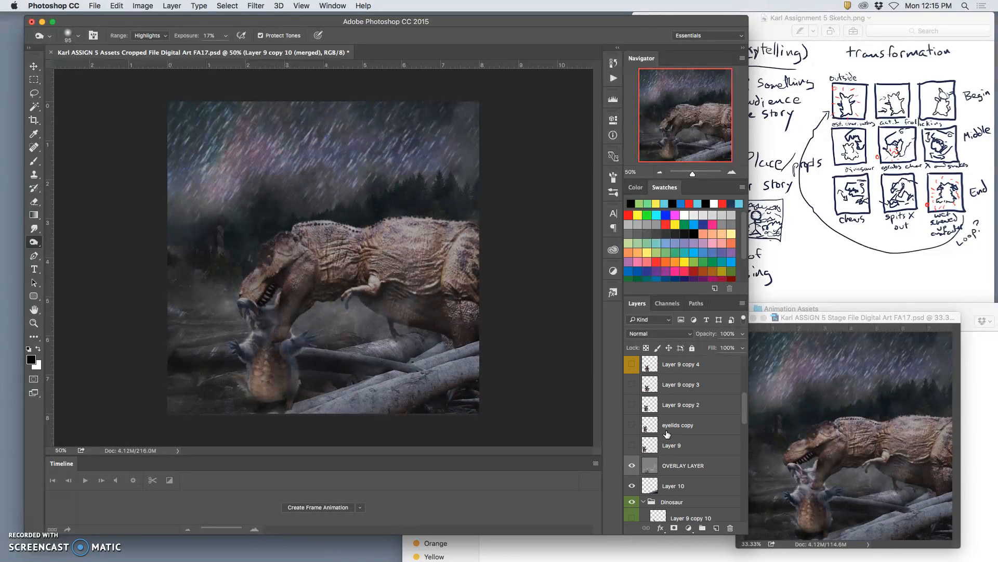
scroll(667, 433, "down", 10)
left_click(659, 444)
left_click(632, 434)
left_click(632, 411)
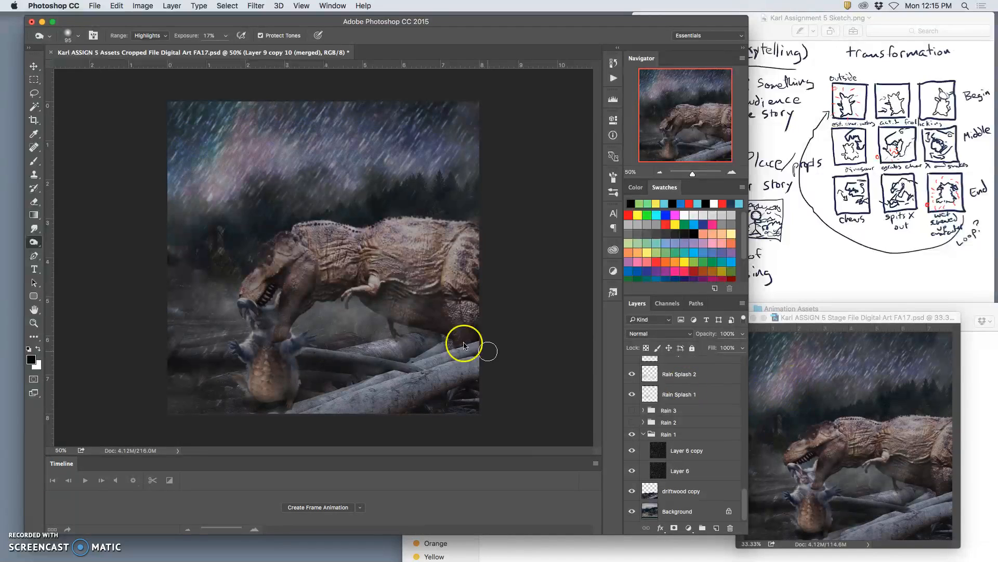
Merge a copy of all visible layers into a new layer above OVERLAY LAYER and paste that image into the Stage file as the top layer.
scroll(657, 419, "up", 10)
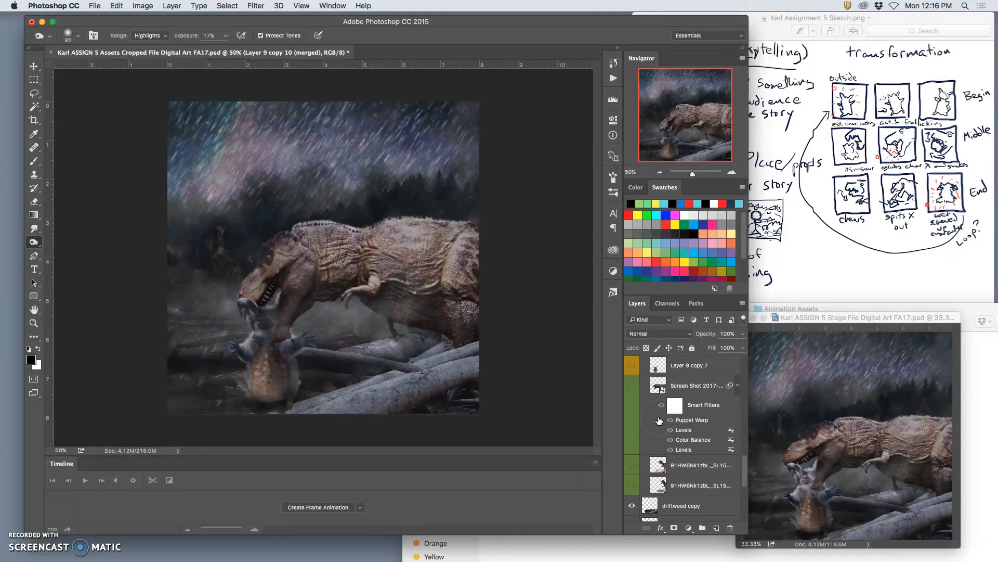
scroll(659, 421, "up", 8)
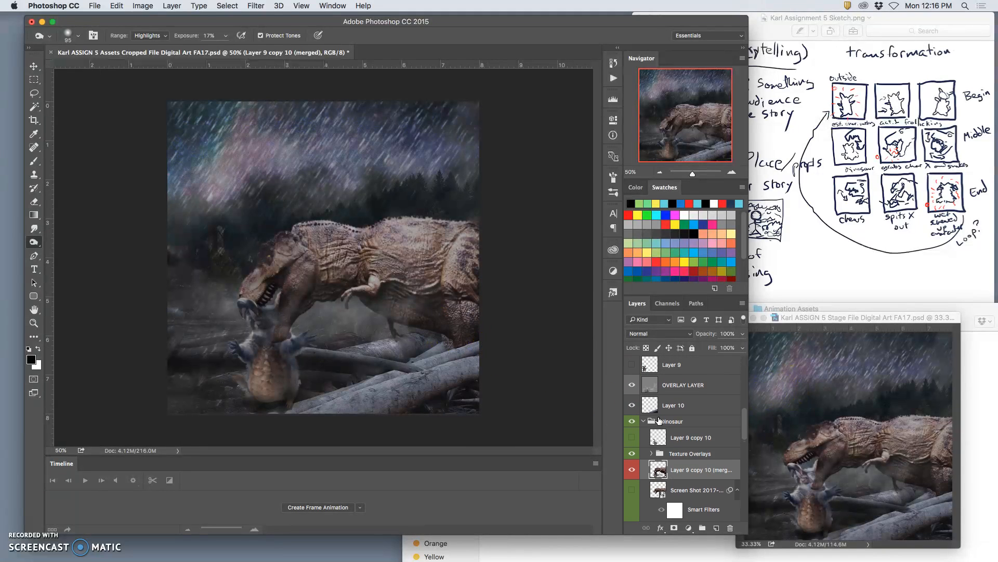
left_click(672, 429)
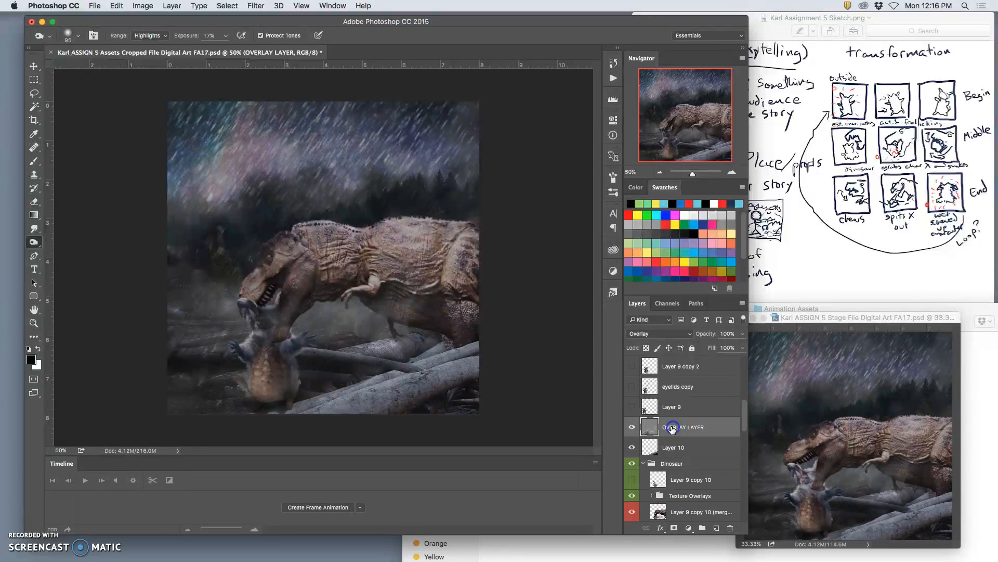
left_click(142, 6)
left_click(171, 6)
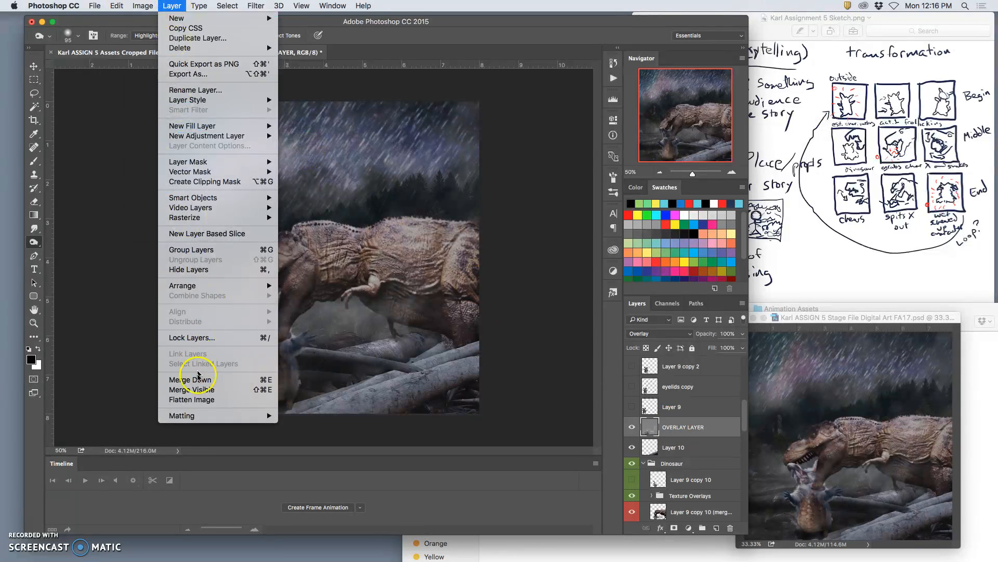
left_click(191, 389, "alt")
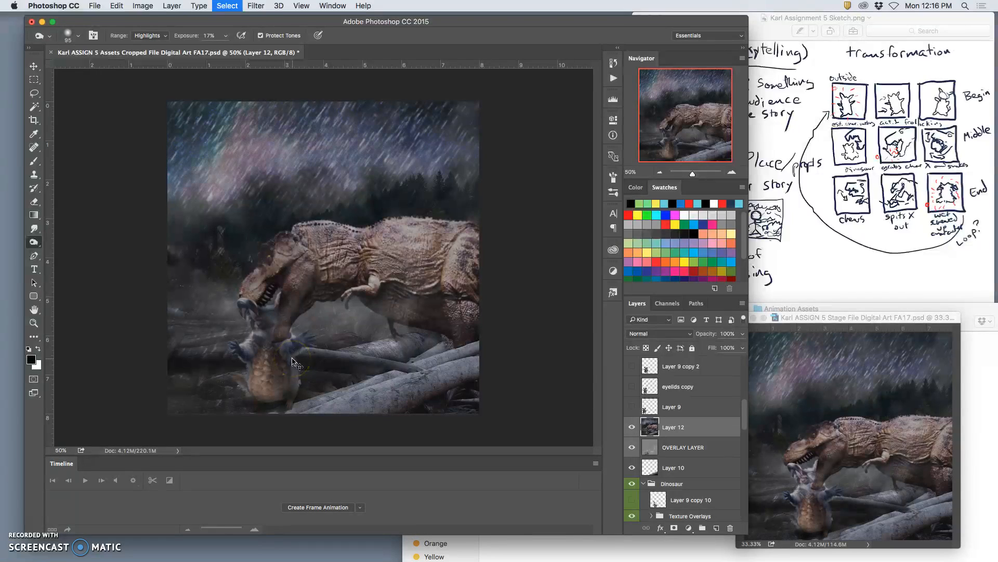
left_click(848, 318)
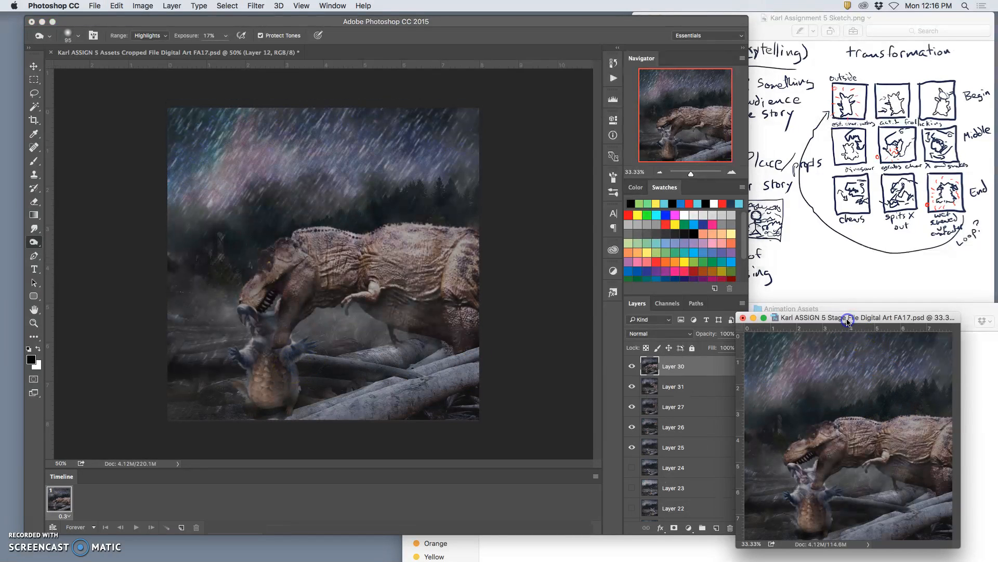
key("super+v")
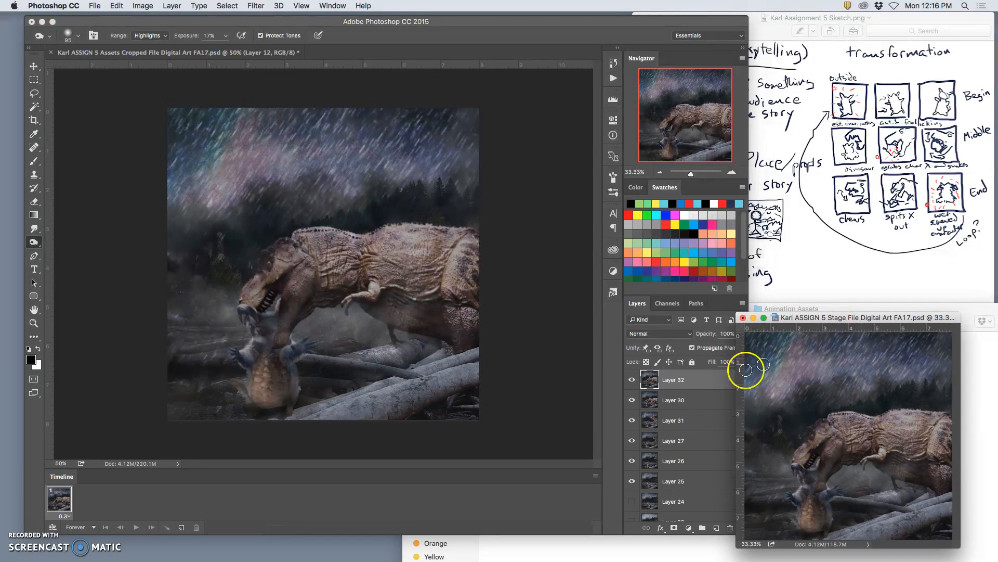
Toggle the visibility of the pasted top layer in the Stage file repeatedly to compare it with the previous frame.
left_click(632, 380)
left_click(632, 380)
left_click(631, 380)
left_click(631, 380)
left_click(632, 380)
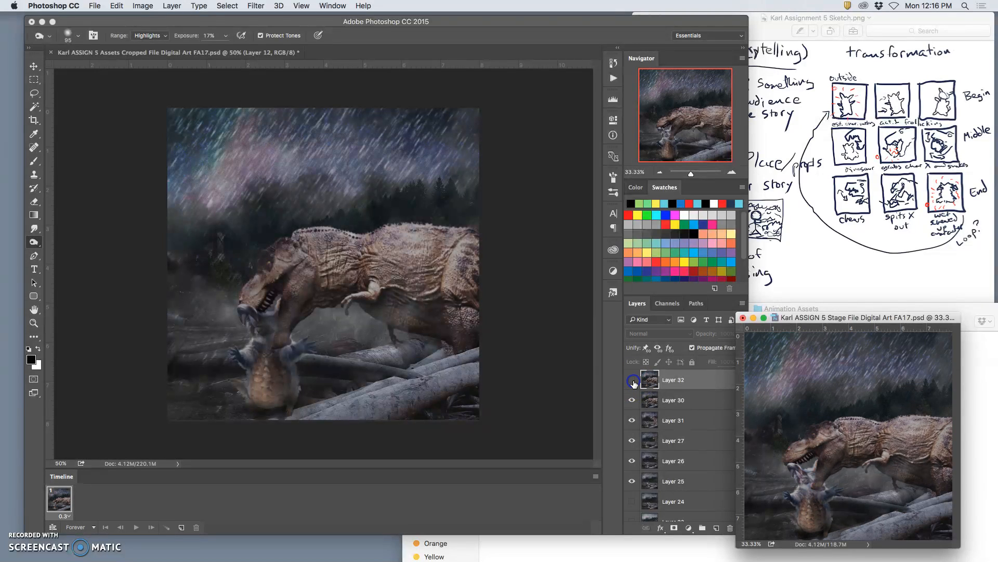
left_click(632, 379)
left_click(632, 380)
left_click(632, 379)
left_click(632, 379)
left_click(631, 379)
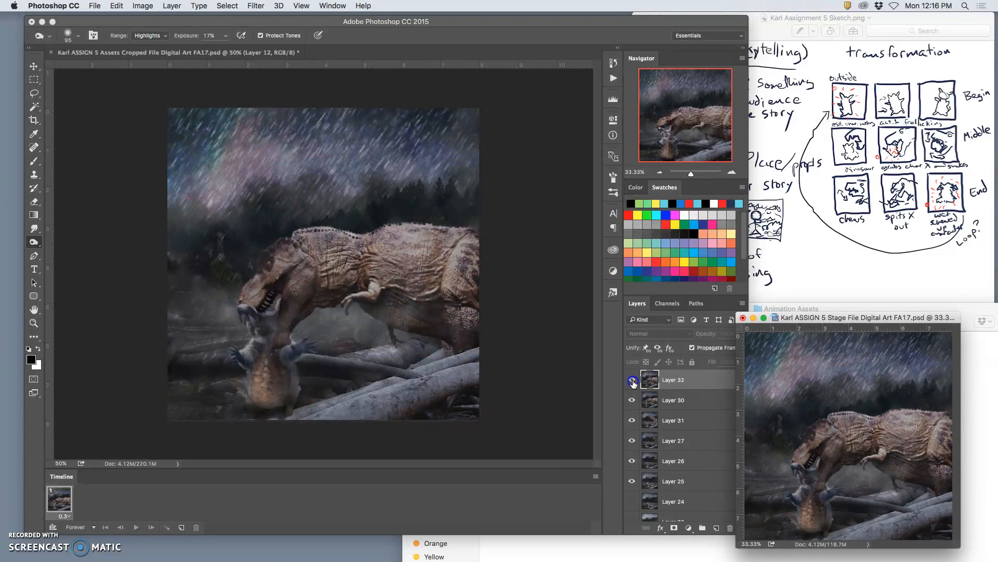
left_click(632, 380)
left_click(632, 380)
left_click(632, 379)
left_click(632, 379)
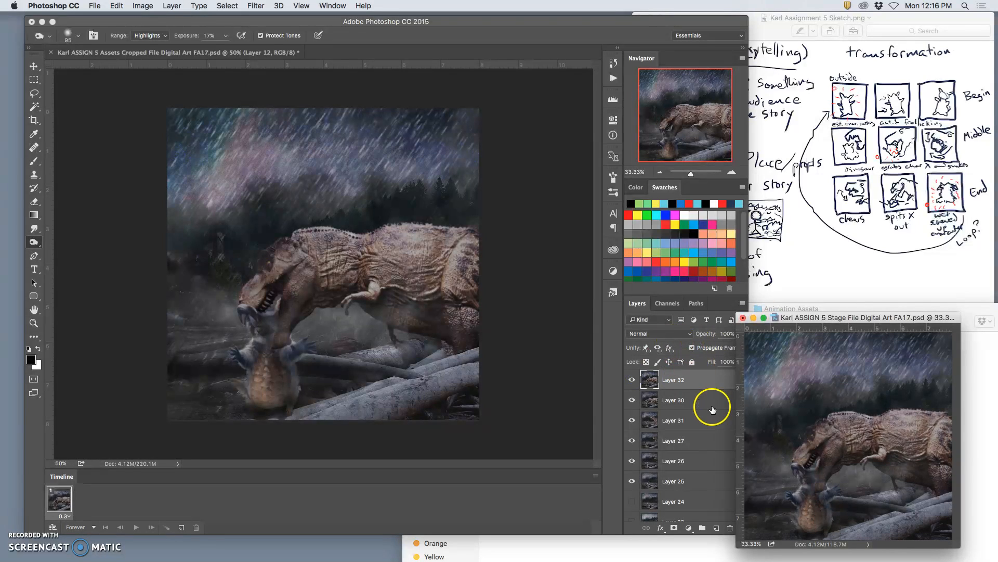
Save the Stage file, return to the Assets file, clear the selection and delete the merged Layer 12.
key("super+s")
left_click(552, 351)
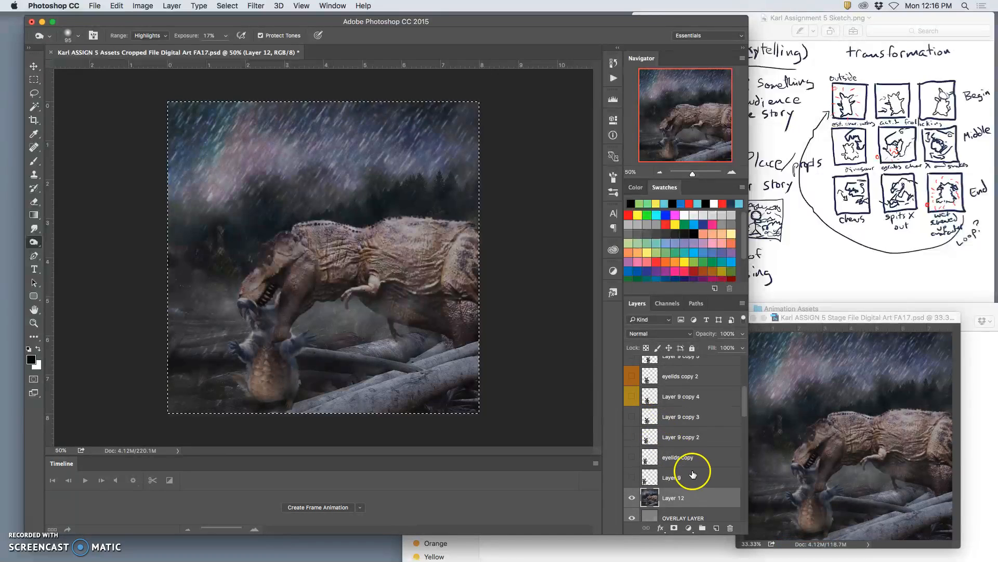
left_click(667, 500)
key("super+d")
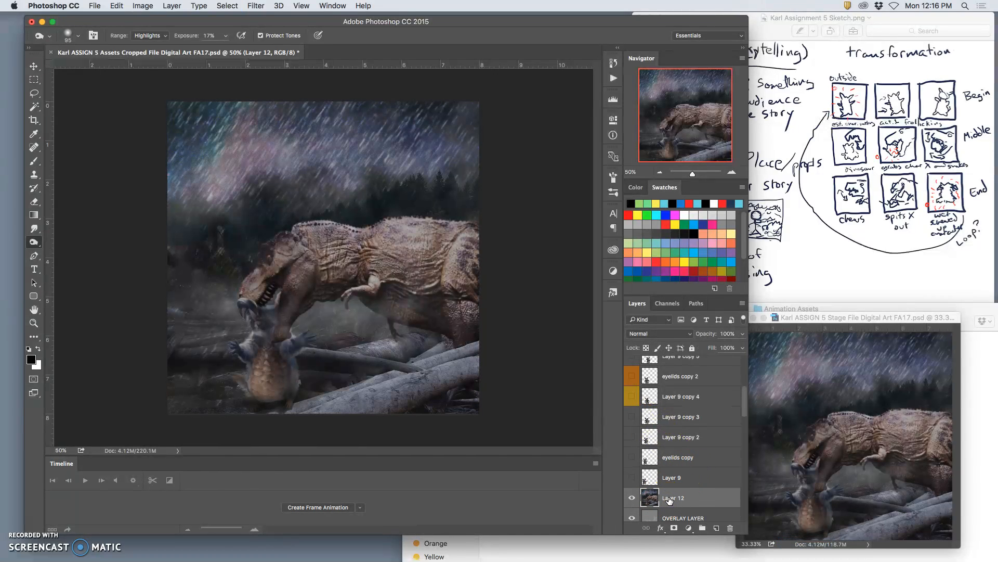
key("BackSpace")
Duplicate the merged dinosaur layer, Layer 9 copy 10 (merged), in the Dinosaur group.
scroll(684, 484, "down", 5)
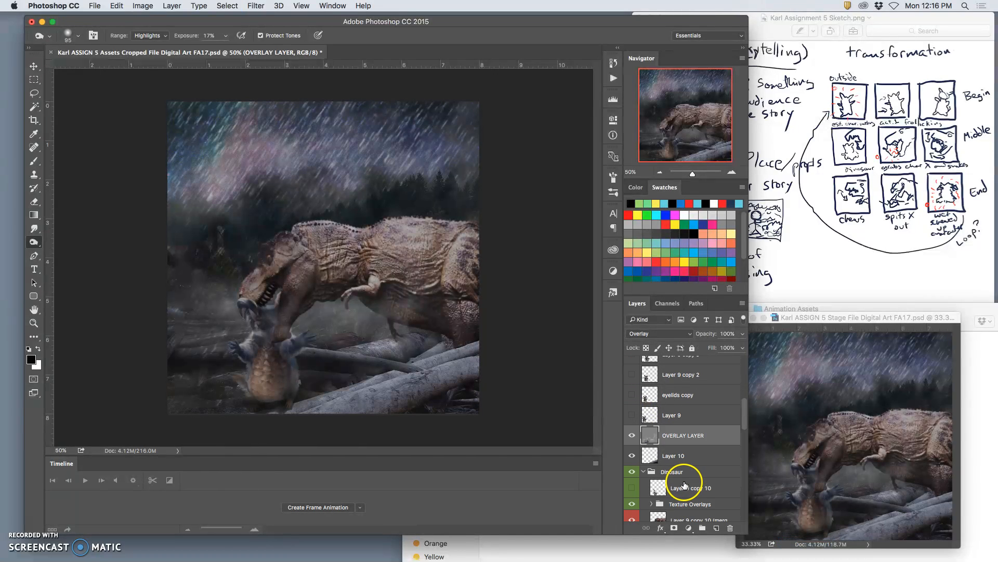
left_click(681, 464)
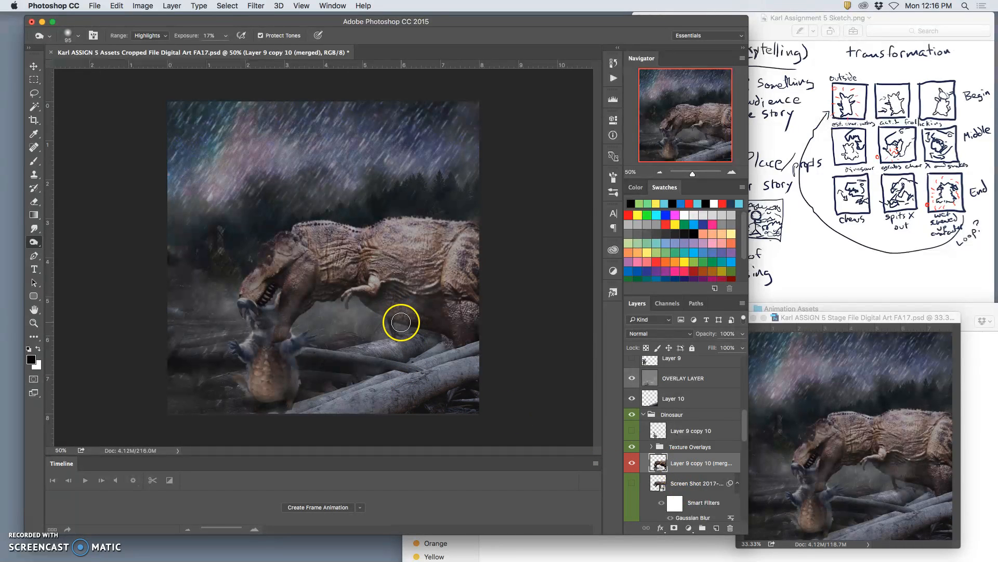
key("ctrl+j")
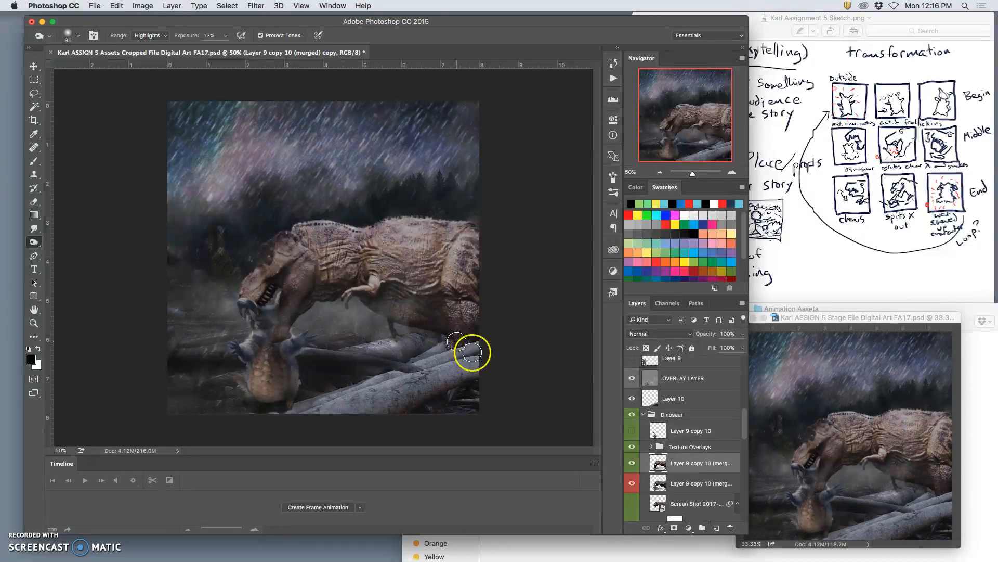
Hide the original merged dinosaur layer beneath its new copy in the Dinosaur group.
left_click(636, 485)
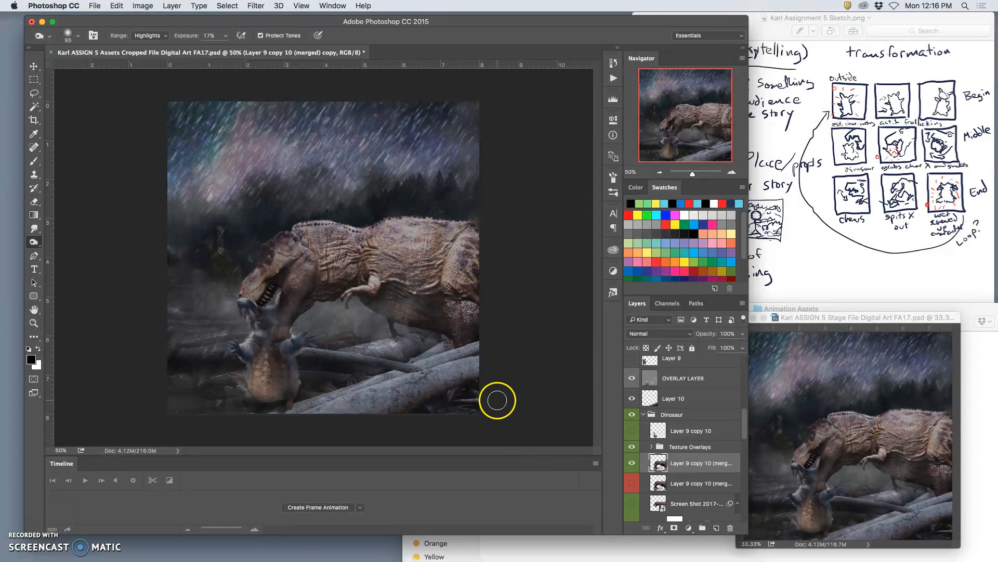
left_click(118, 6)
left_click(138, 197)
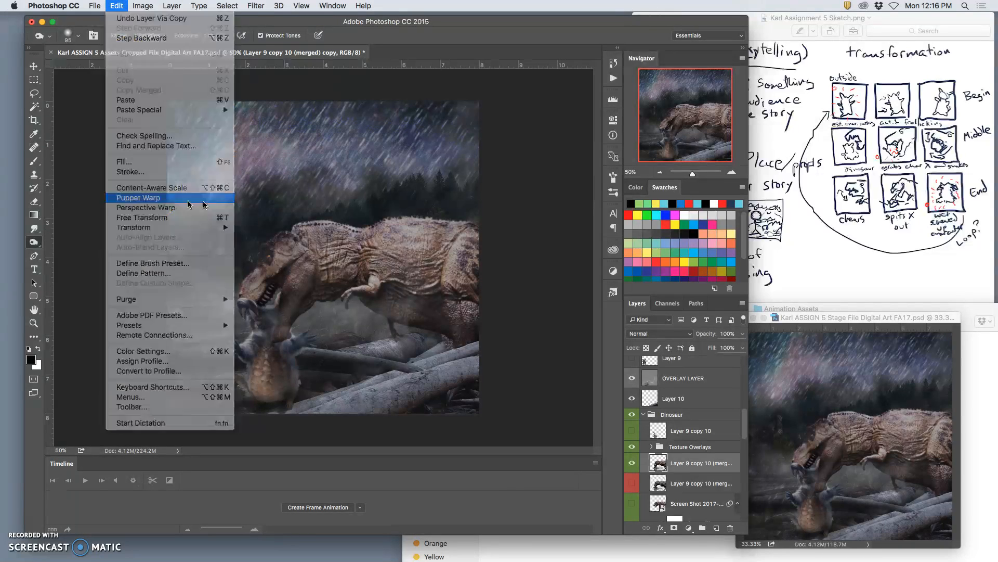
left_click(245, 311)
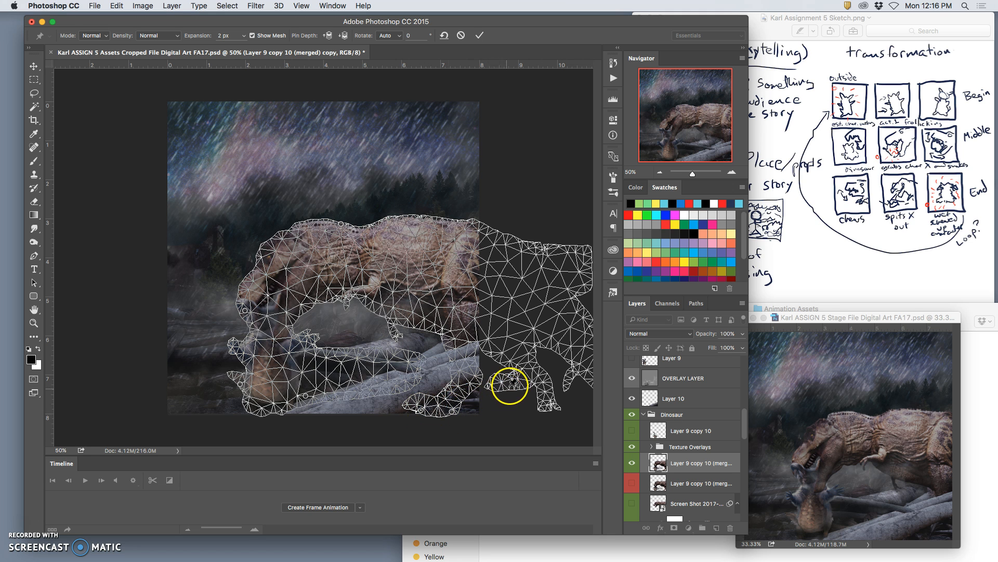
left_click_drag(246, 310, 255, 405)
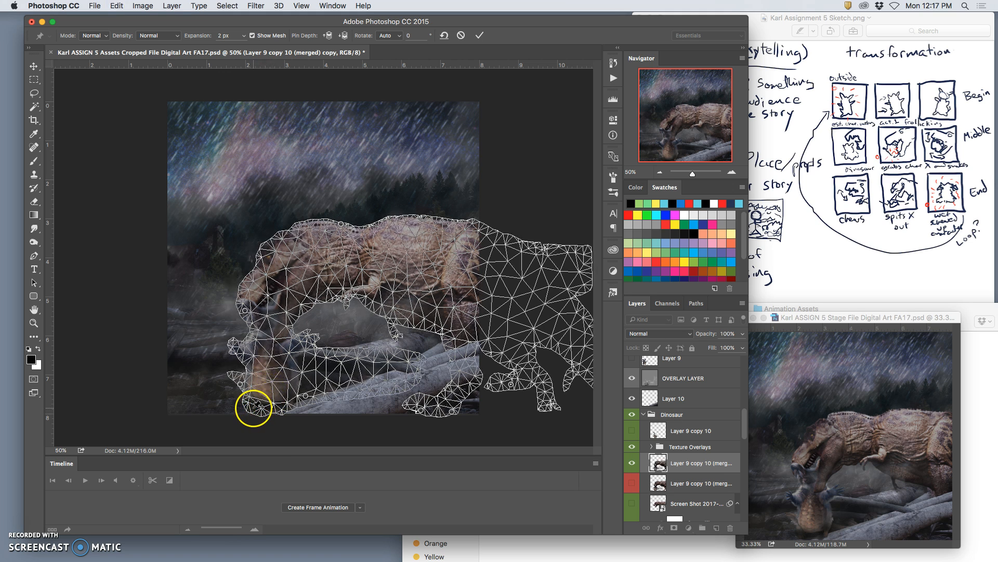
left_click_drag(245, 310, 238, 295)
key("super+z")
key("super+z")
key("super+z")
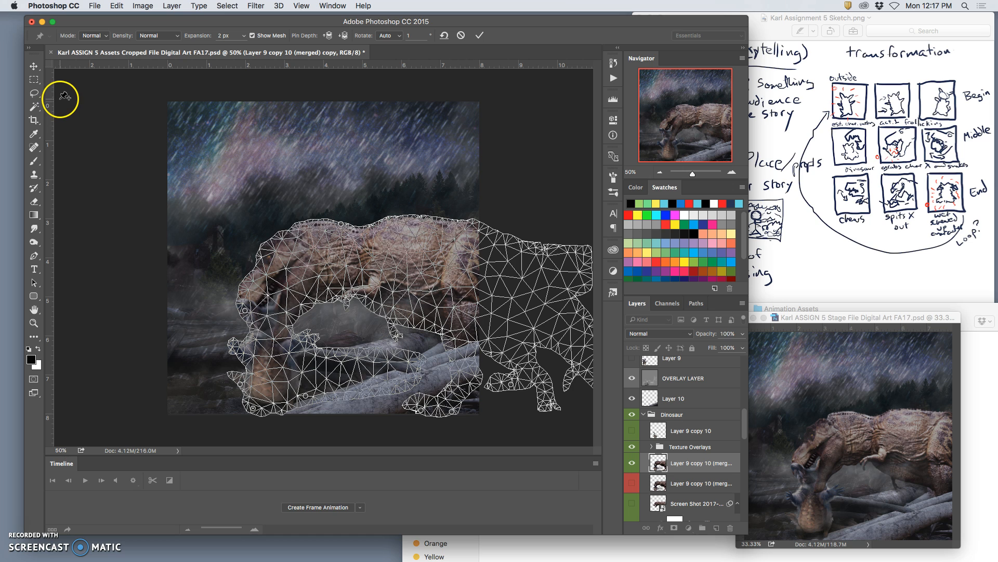
key("Return")
key("o")
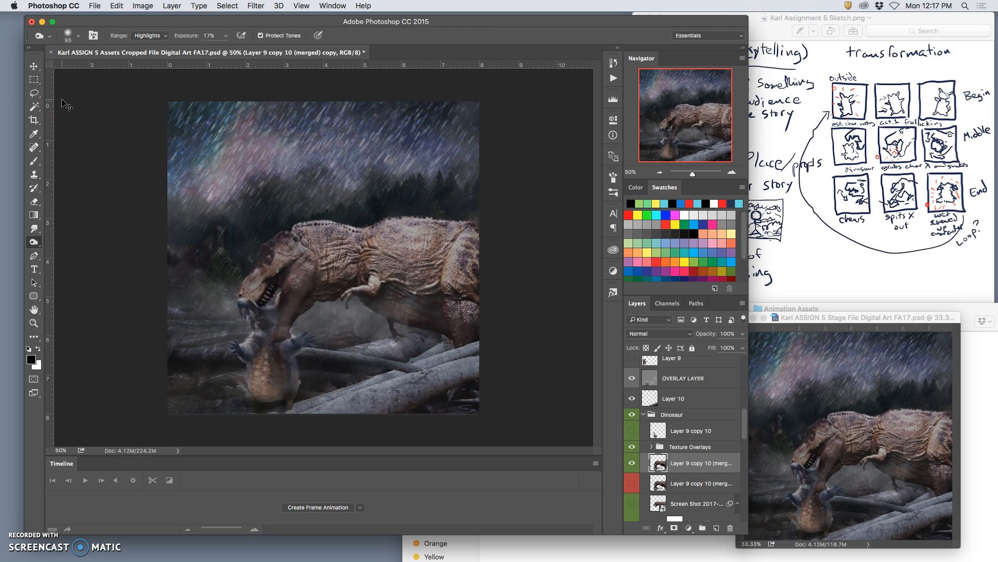
Pin the copied dinosaur's body and foot with Puppet Warp, swing its snout up and outward, and apply the warp.
left_click(120, 6)
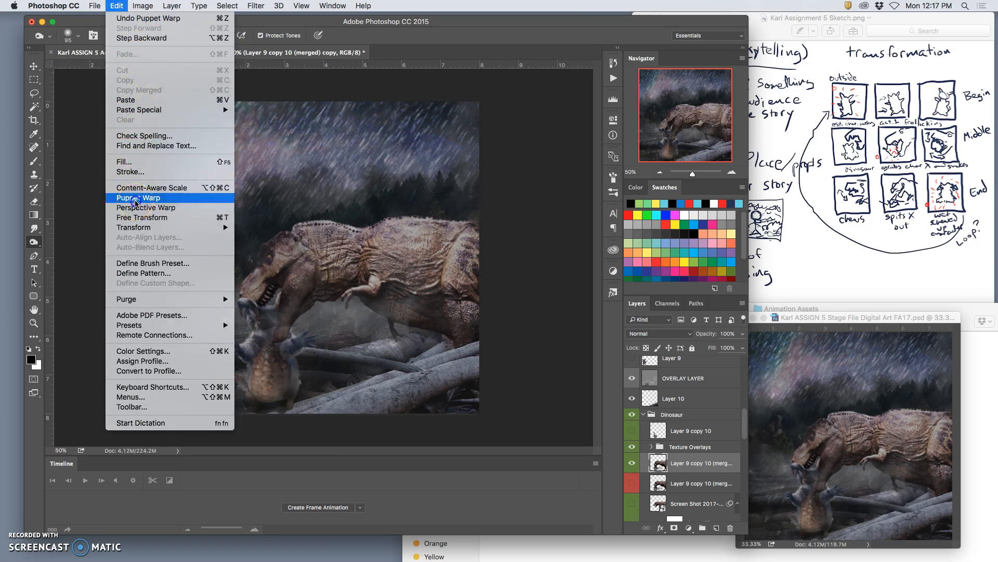
left_click(135, 201)
left_click(421, 412)
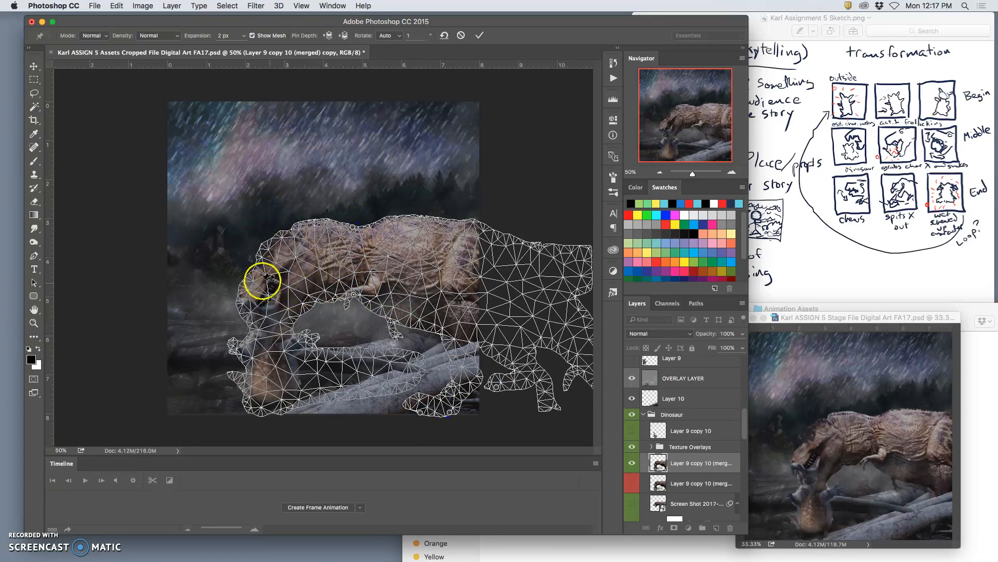
left_click_drag(241, 296, 217, 272)
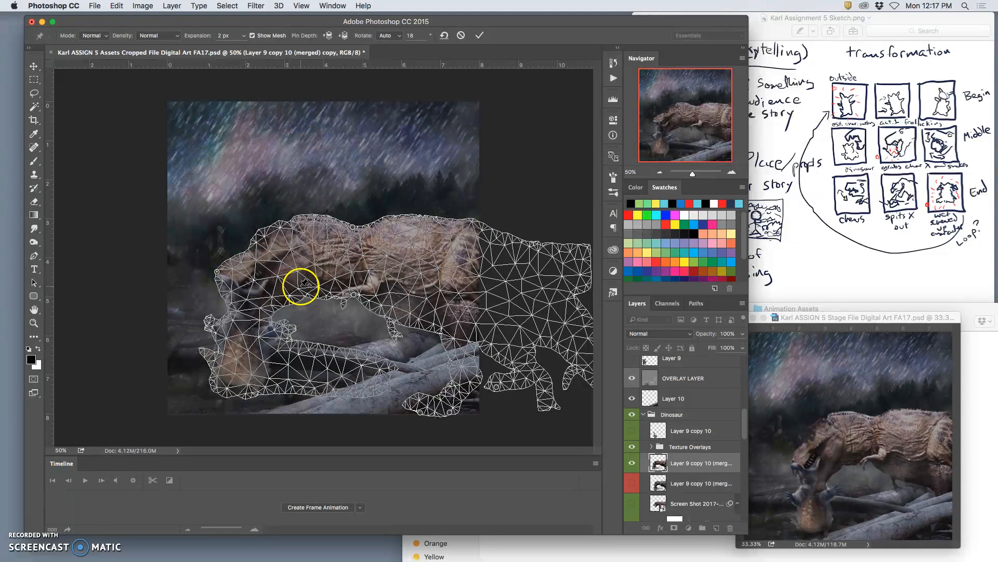
key("Return")
key("o")
Undo and redo the Puppet Warp repeatedly to compare the dinosaur's pose before and after.
key("super+z")
key("super+z")
key("super+z")
key("super+z")
key("super+z")
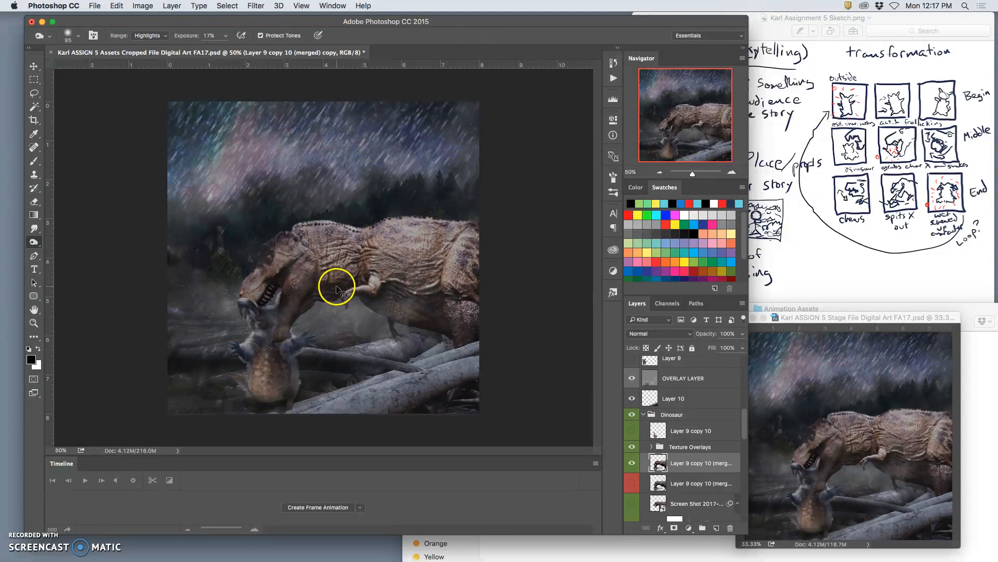
key("super+z")
key("super+z")
key("super+z")
key("super+z")
key("super+z")
key("super+z")
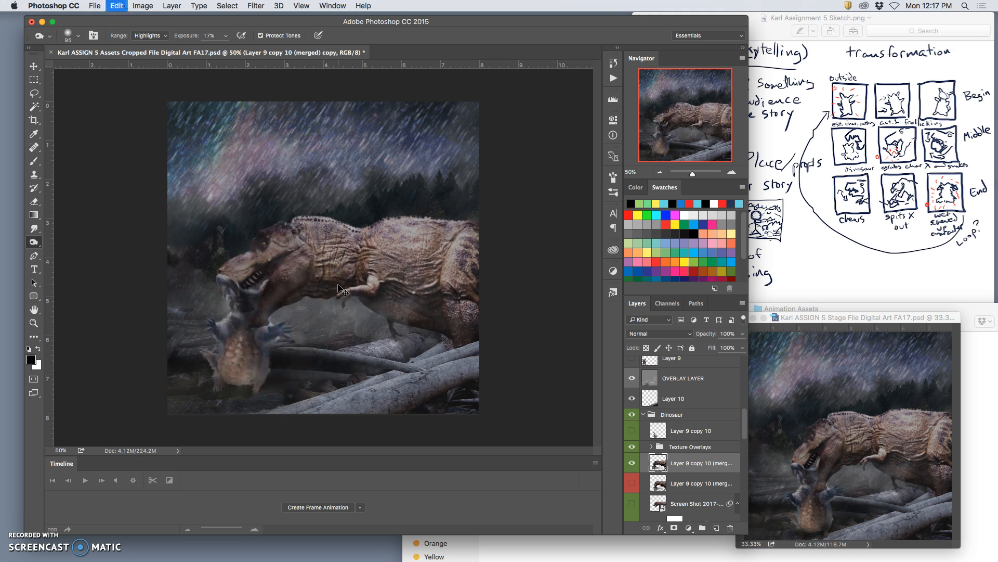
key("super+z")
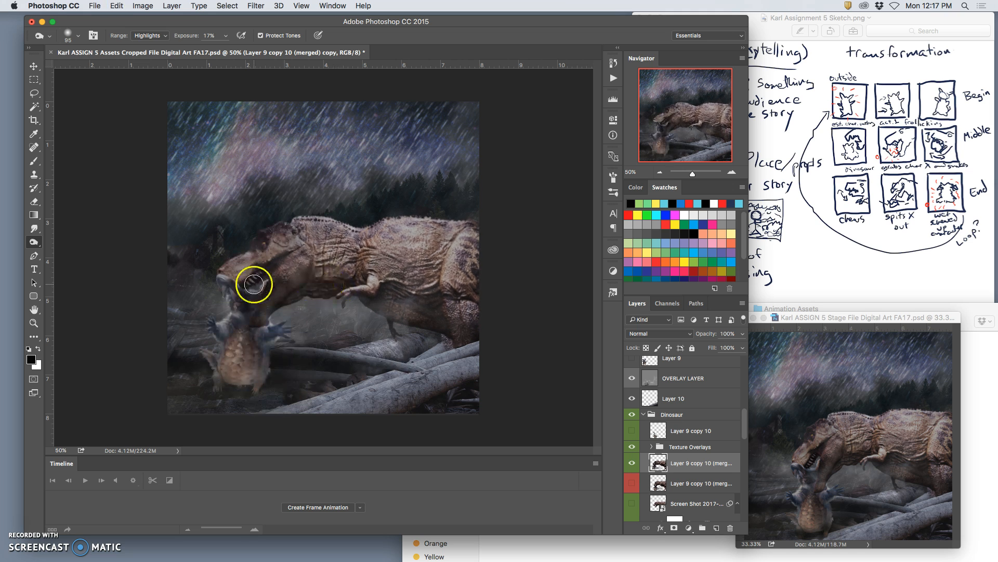
Erase the layer's leftover background between the caught creature and the logs with a soft 236 px eraser.
left_click(33, 201)
right_click(312, 354)
mouse_move(293, 370)
left_mouse_down()
mouse_move(310, 384)
mouse_move(329, 352)
left_mouse_up()
left_click(185, 339)
left_click(301, 369)
mouse_move(202, 37)
left_mouse_down()
mouse_move(202, 48)
mouse_move(253, 55)
left_mouse_up()
left_click_drag(320, 328, 302, 369)
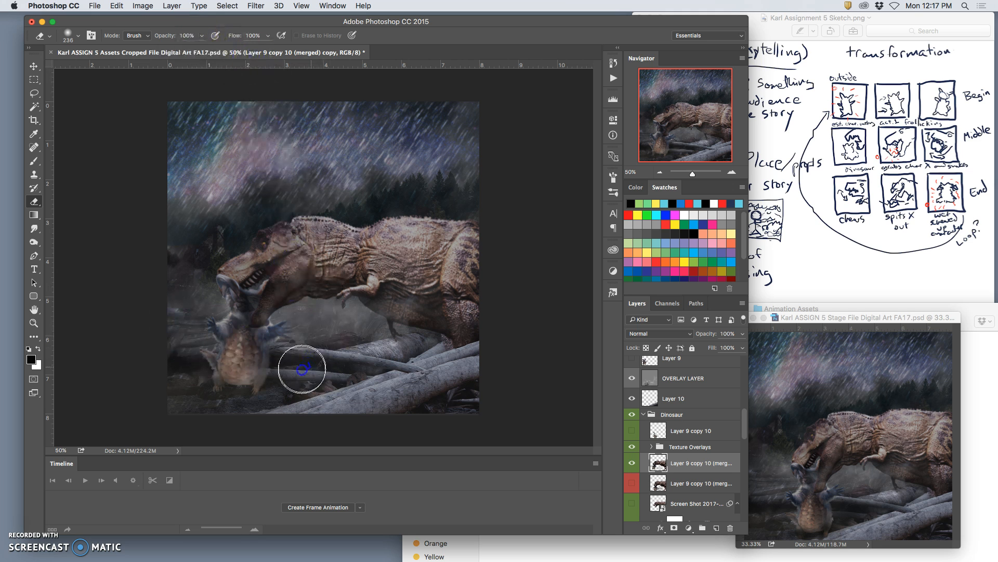
left_click(34, 161)
mouse_move(400, 366)
left_mouse_down()
mouse_move(426, 363)
mouse_move(364, 370)
mouse_move(437, 347)
left_mouse_up()
key("super+z")
Erase the leftover background over the large foreground log below the dinosaur's hind leg.
left_click(34, 201)
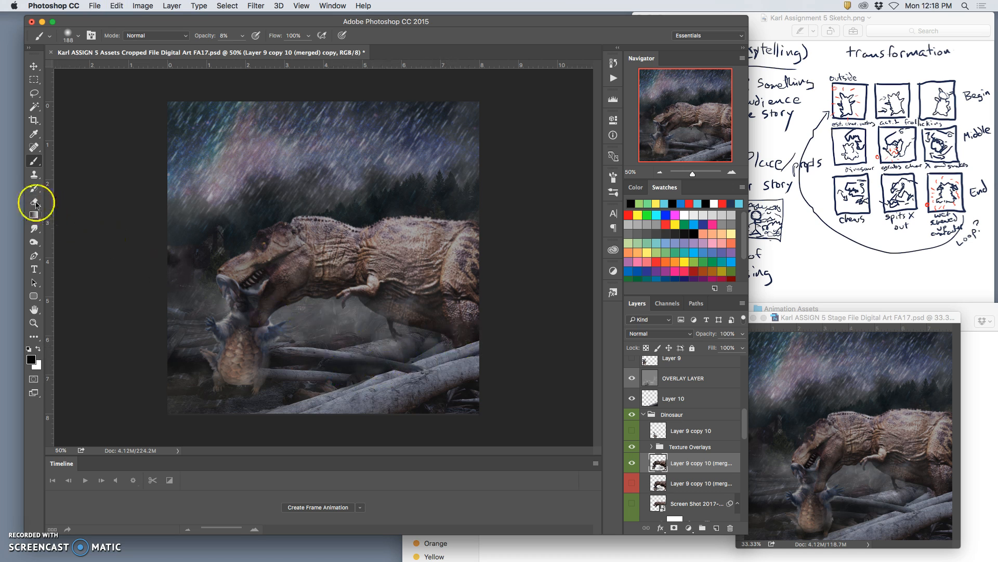
left_click(466, 401)
mouse_move(413, 390)
left_mouse_down()
mouse_move(421, 388)
mouse_move(392, 405)
left_mouse_up()
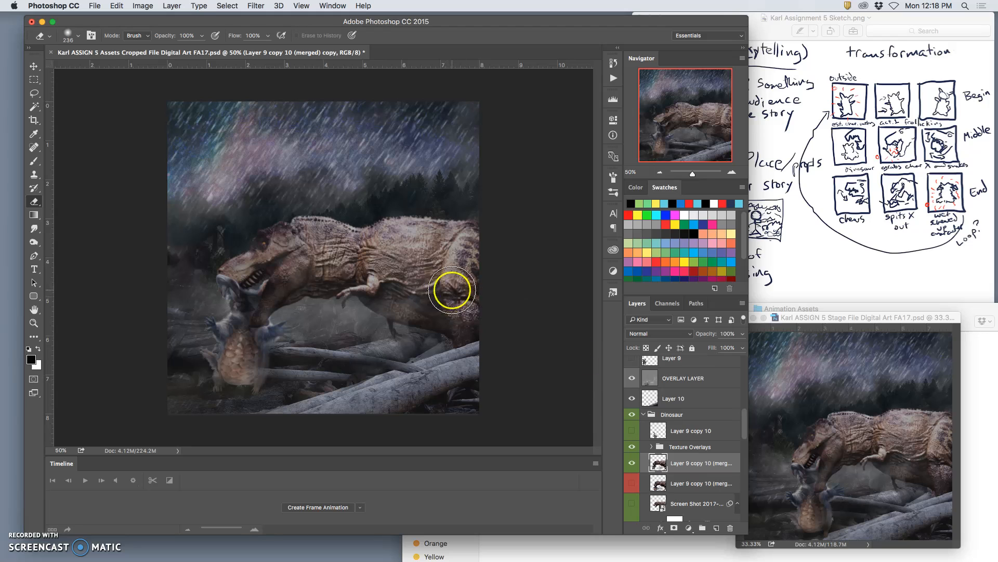
Show the Rain 3 group and hide the Rain 1 group.
scroll(690, 457, "down", 3)
scroll(689, 456, "down", 5)
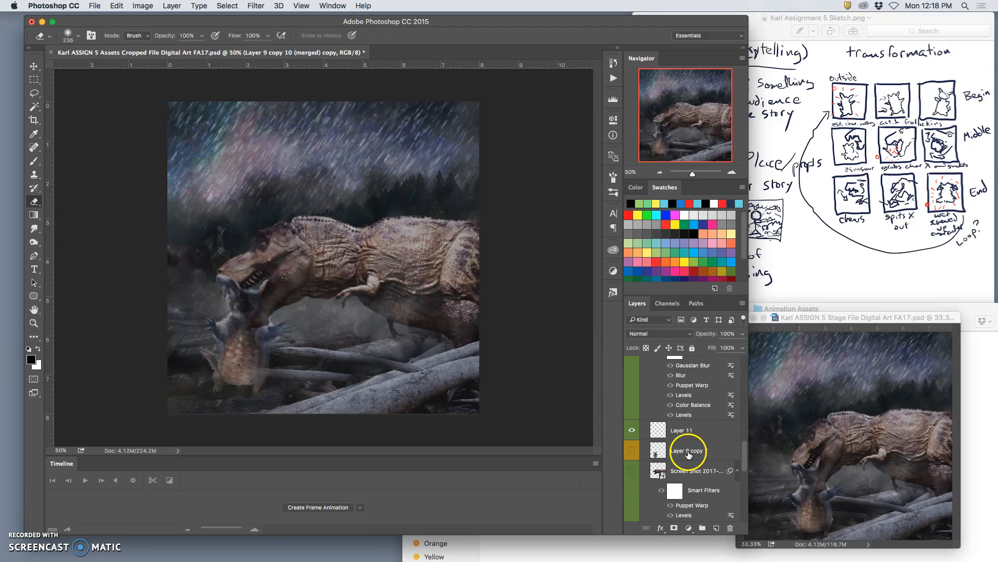
scroll(663, 450, "down", 1)
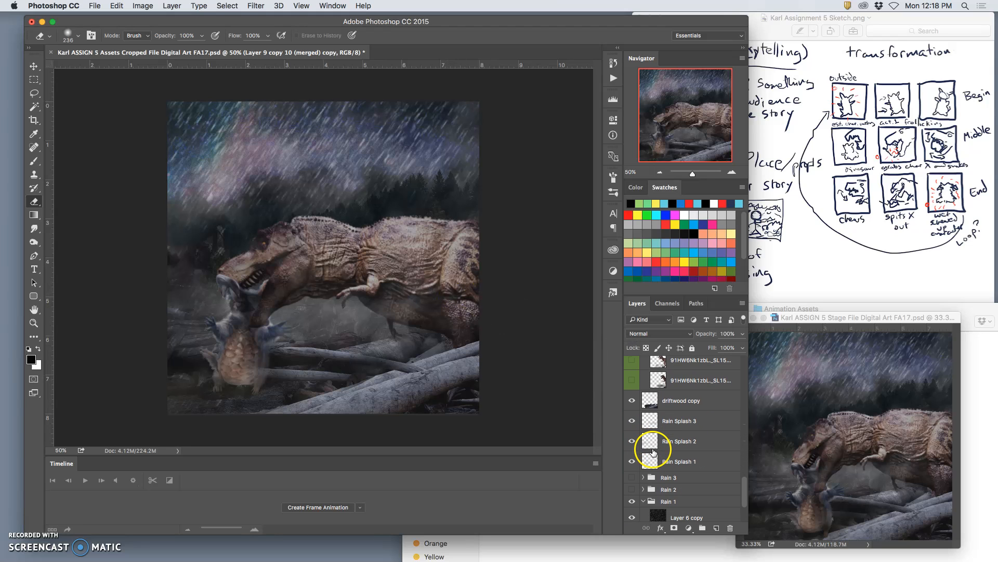
left_click(632, 479)
left_click(633, 503)
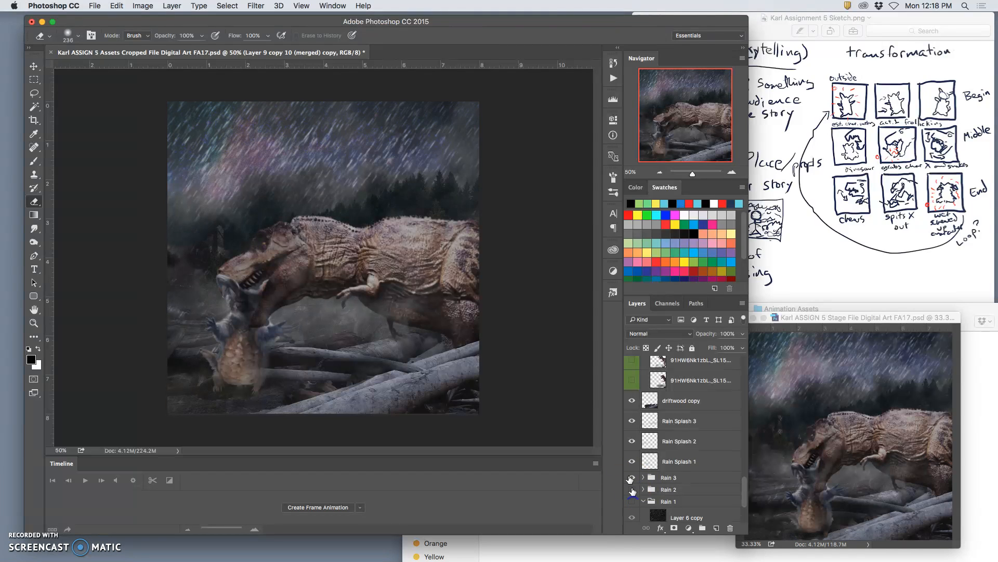
Merge a copy of all visible layers above OVERLAY LAYER and paste the whole image into the Stage file as its top layer.
scroll(686, 406, "up", 5)
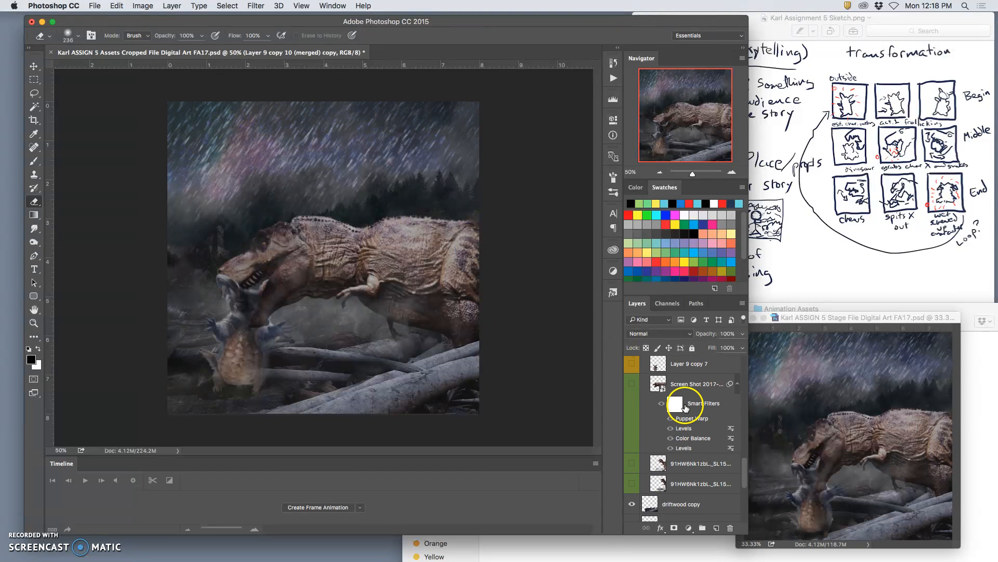
left_click(681, 398)
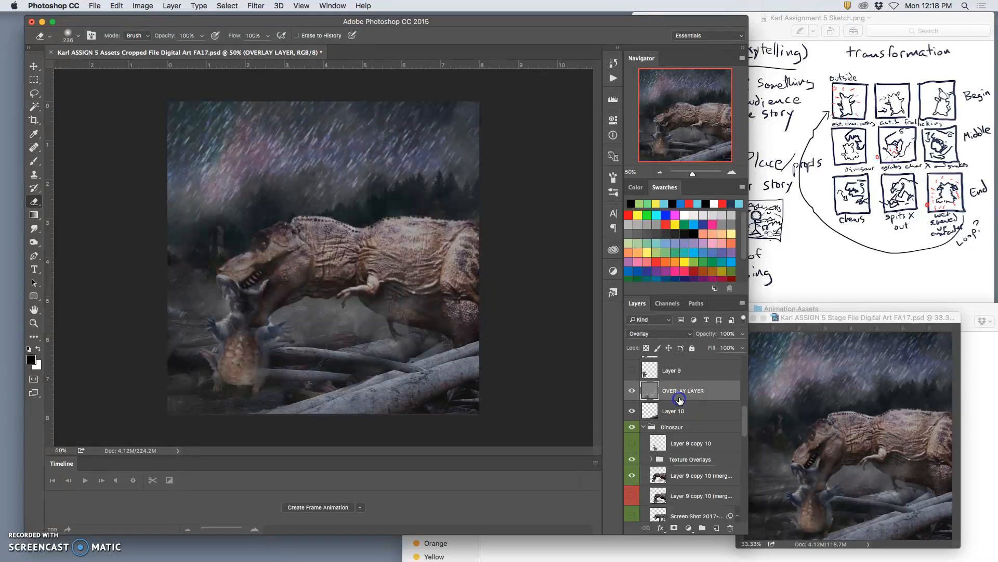
left_click(171, 6)
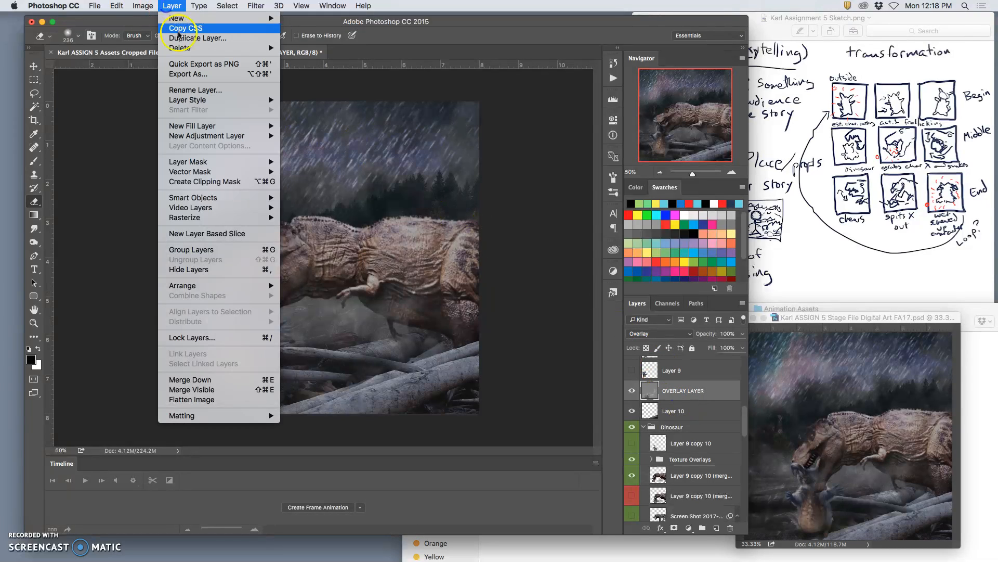
left_click(210, 389, "alt")
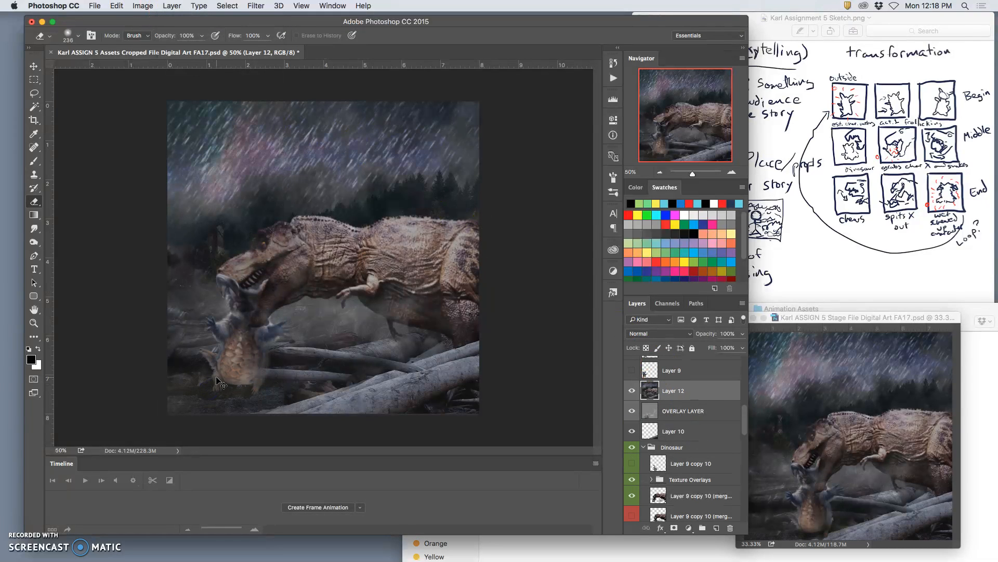
key("ctrl+a")
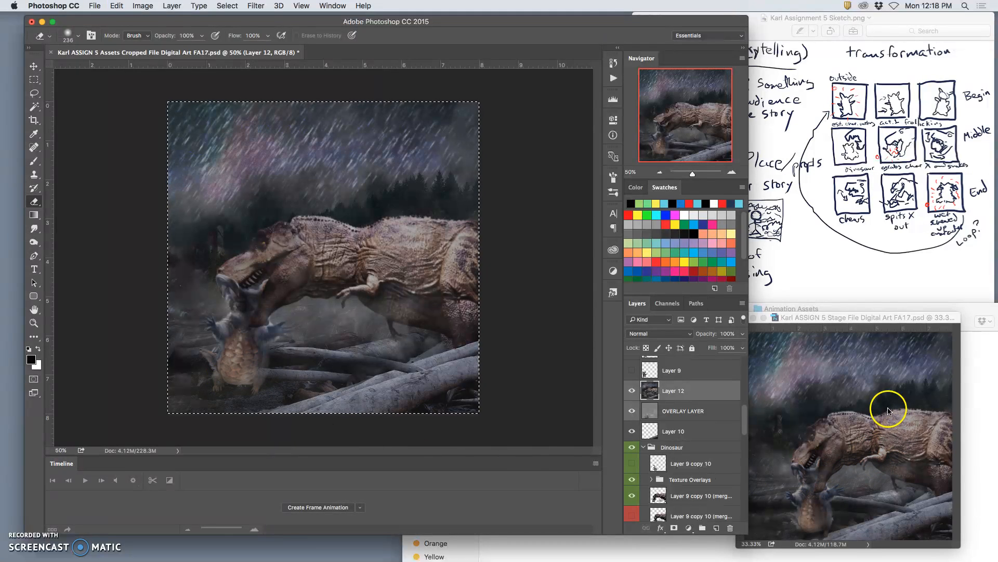
left_click(857, 318)
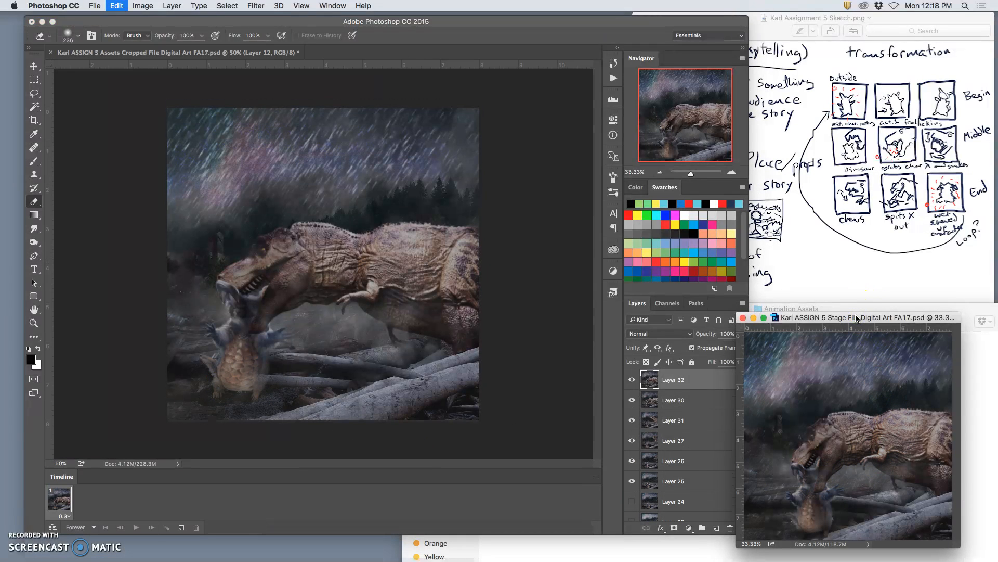
key("ctrl+v")
Switch the newly pasted Stage layer off and on several times to compare it with the previous frame.
left_click(633, 381)
left_click(633, 381)
left_click(633, 381)
left_click(634, 381)
left_click(633, 381)
left_click(633, 380)
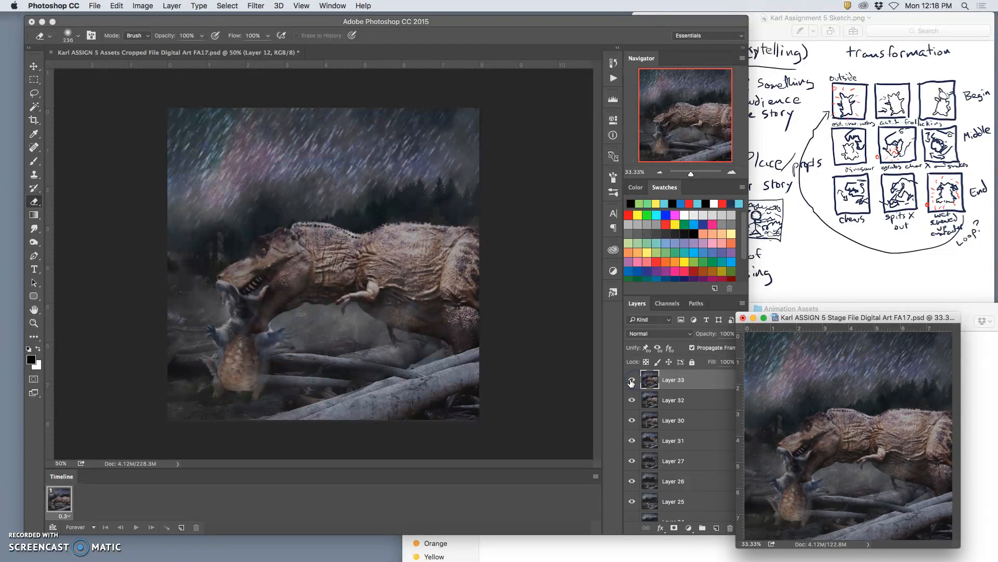
Return to the Assets file, clear the selection and delete the merged Layer 12.
left_click(522, 337)
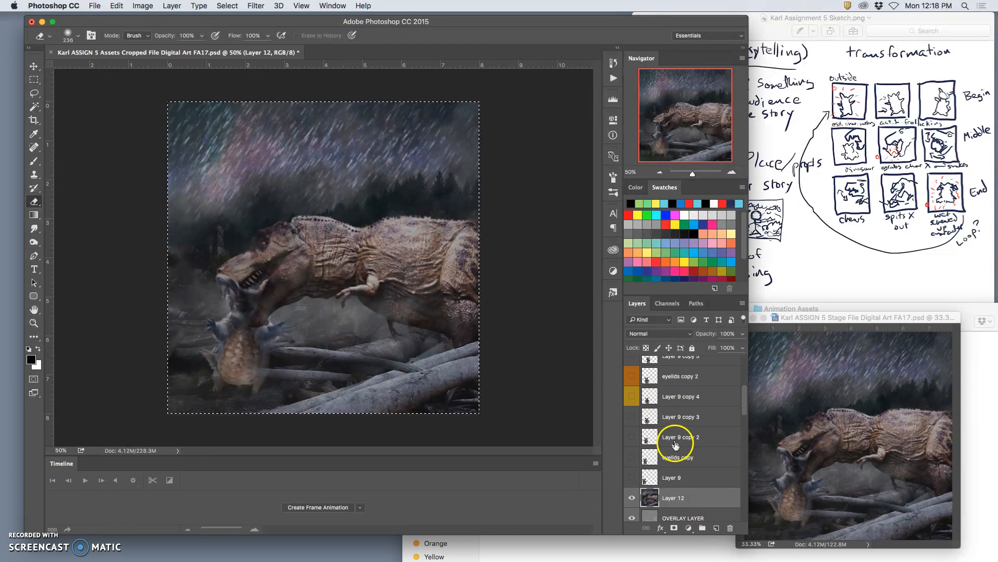
key("super+d")
key("Delete")
Duplicate the warped dinosaur layer in the Dinosaur group and hide the layer it was copied from.
scroll(685, 458, "down", 5)
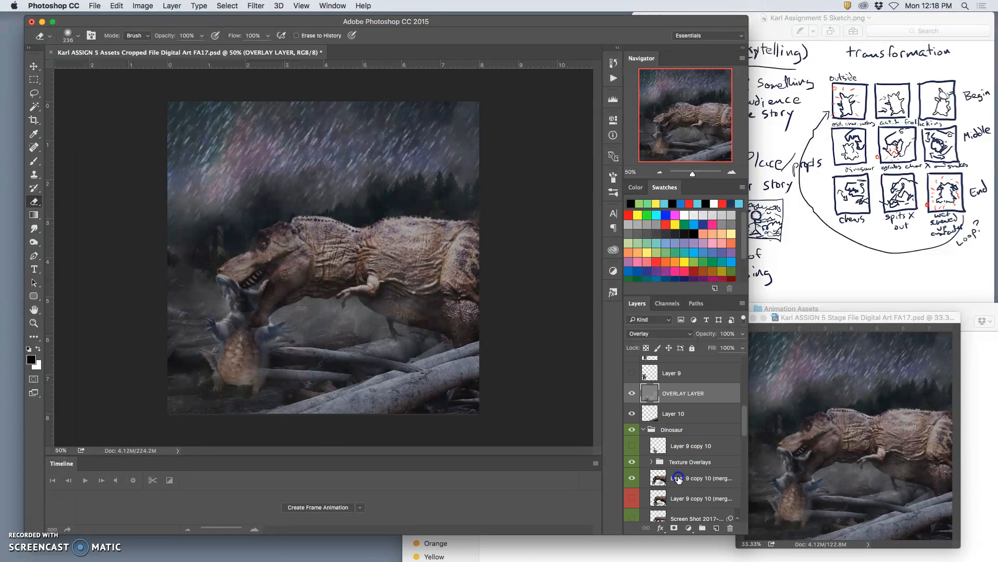
left_click(678, 479)
key("super+j")
left_click(632, 499)
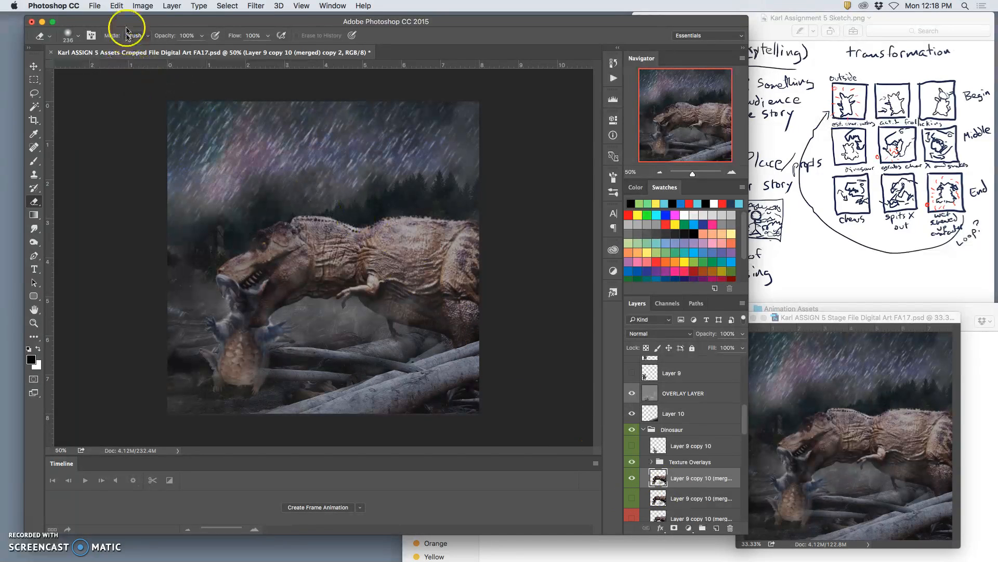
Raise the duplicated dinosaur's snout with Puppet Warp, and erase stray remains beneath its belly and neck.
left_click(117, 6)
left_click(139, 198)
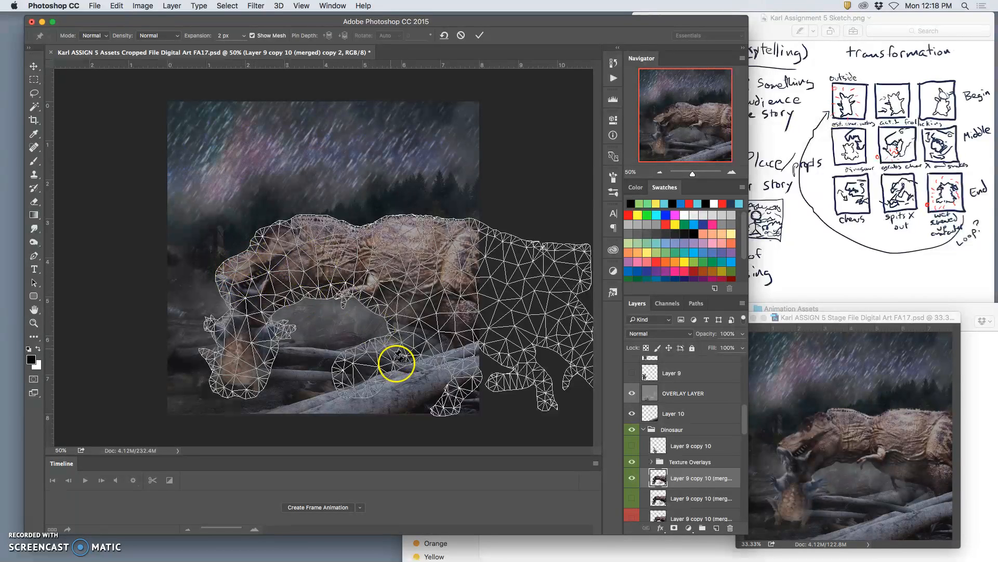
left_click(441, 410)
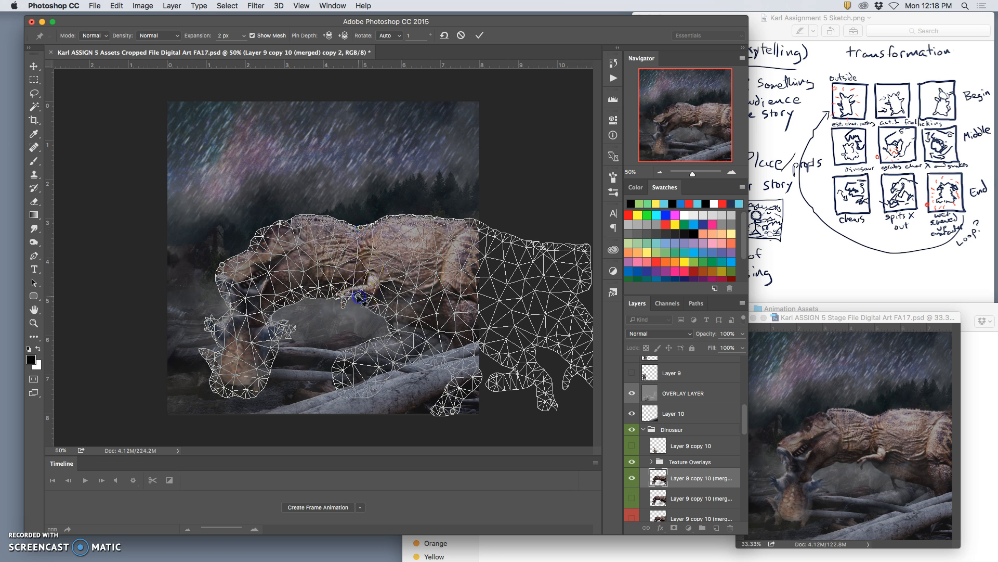
left_click_drag(220, 266, 222, 244)
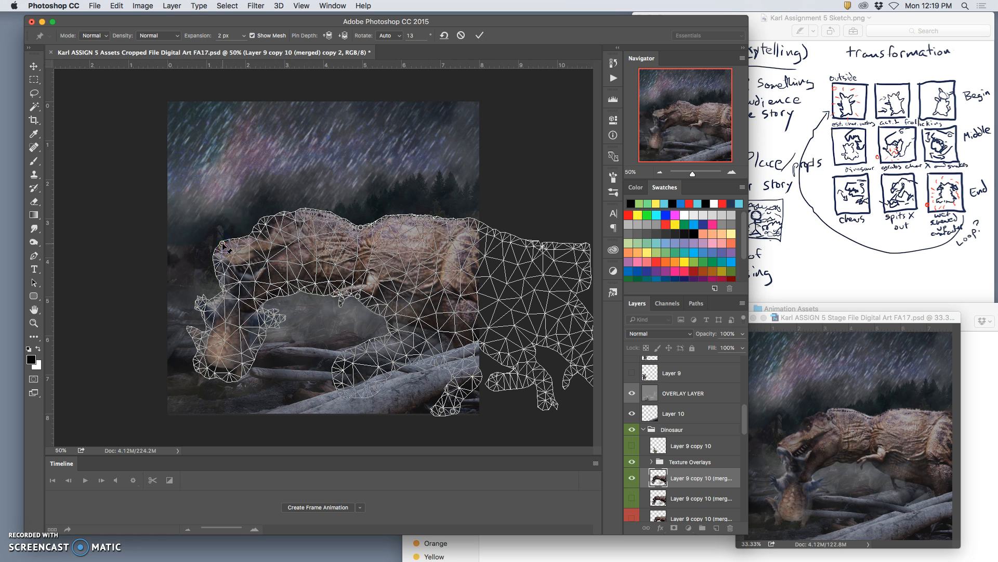
key("Return")
key("e")
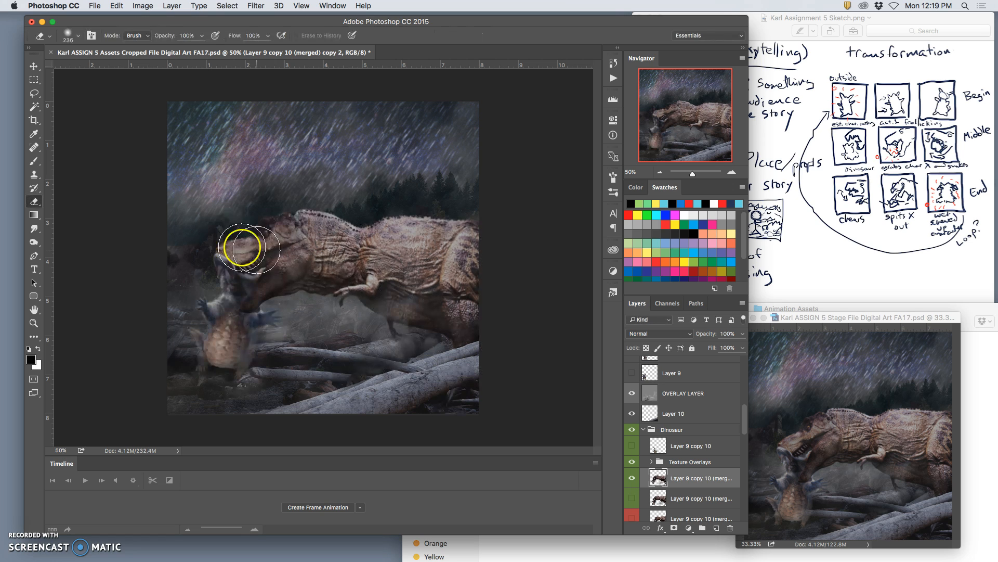
mouse_move(397, 329)
left_mouse_down()
mouse_move(301, 322)
mouse_move(317, 307)
mouse_move(274, 296)
left_mouse_up()
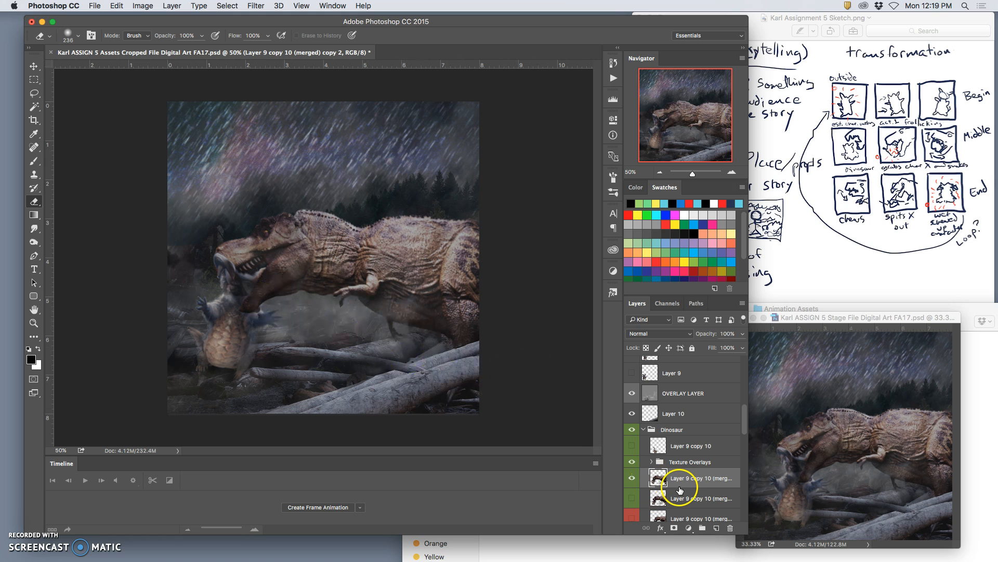
Lasso the small creature hanging below the dinosaur's jaws and copy it onto a new layer.
left_click(34, 93)
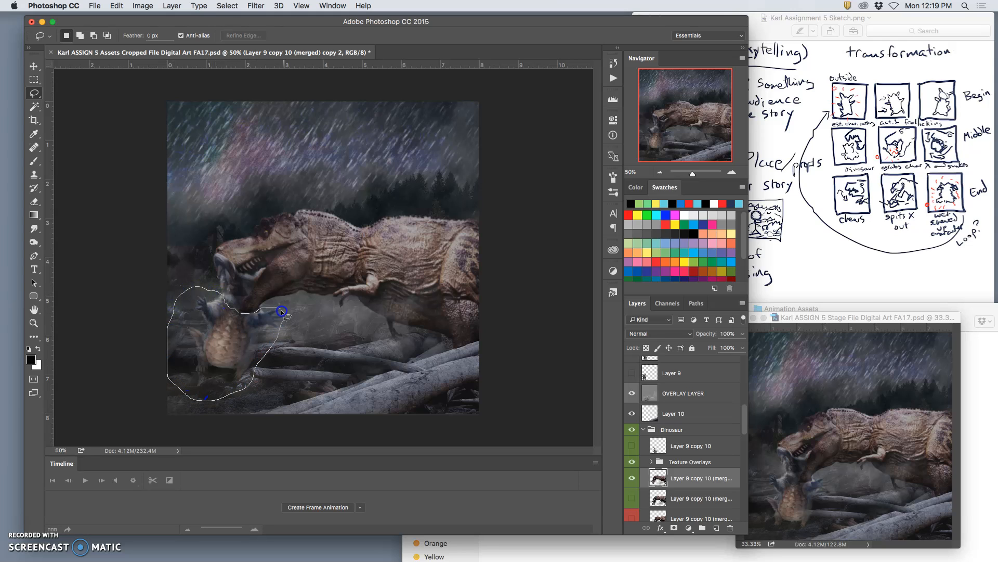
left_click(34, 66)
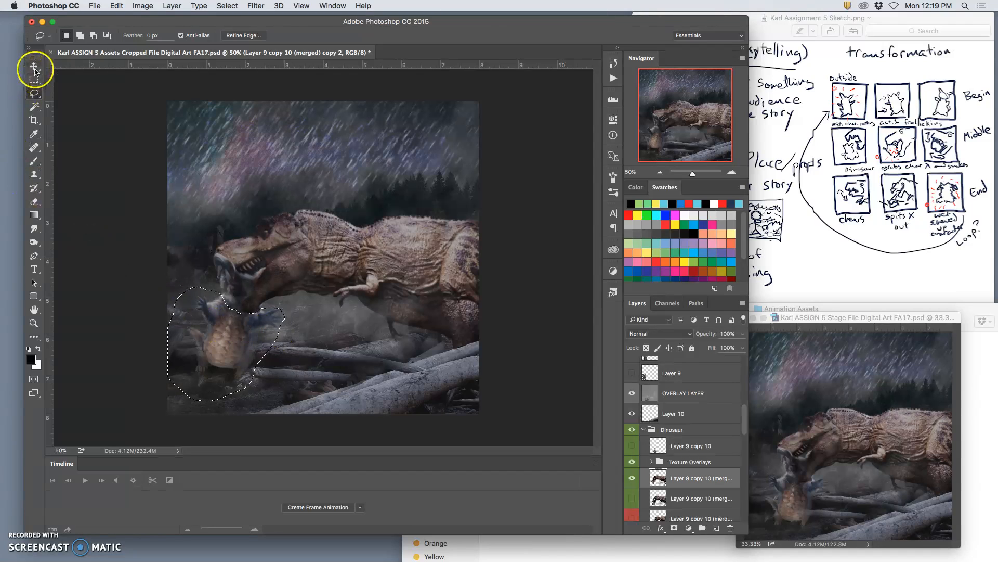
left_click(246, 330)
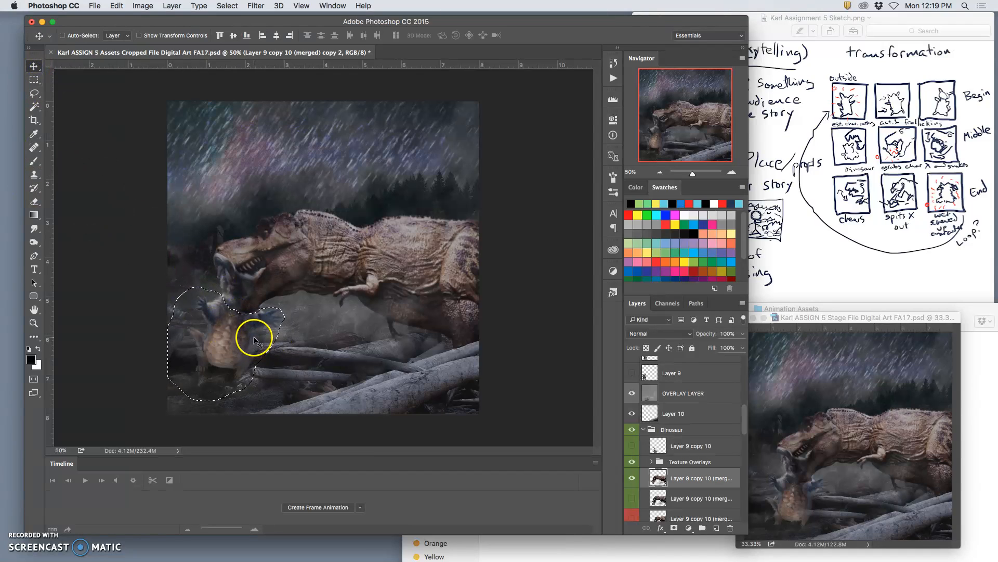
key("ctrl+j")
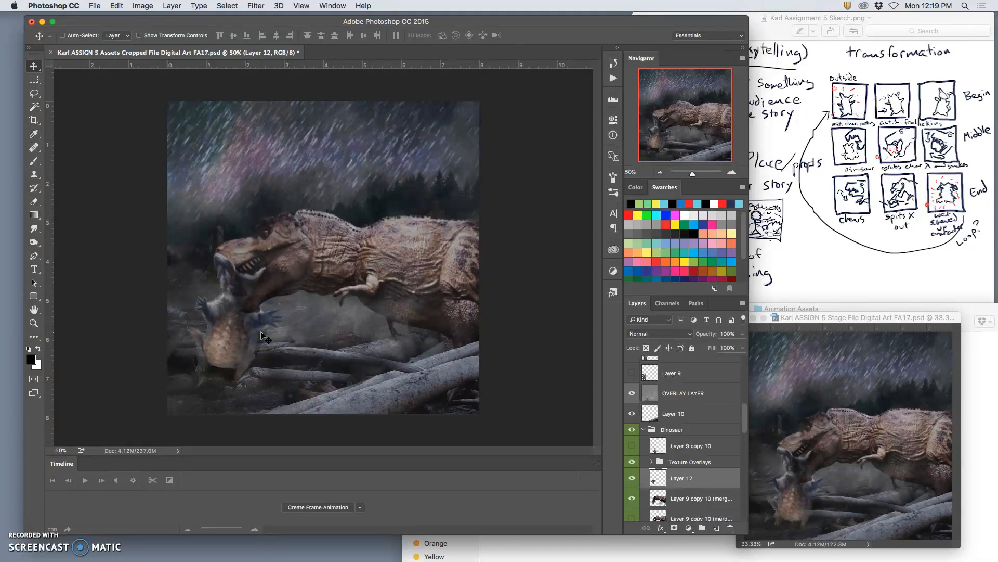
Free Transform the copied creature, moving it up against the dinosaur's jaws and scaling it to about 97% width and 78% height.
key("ctrl+t")
left_click(219, 359)
left_click_drag(217, 358, 199, 339)
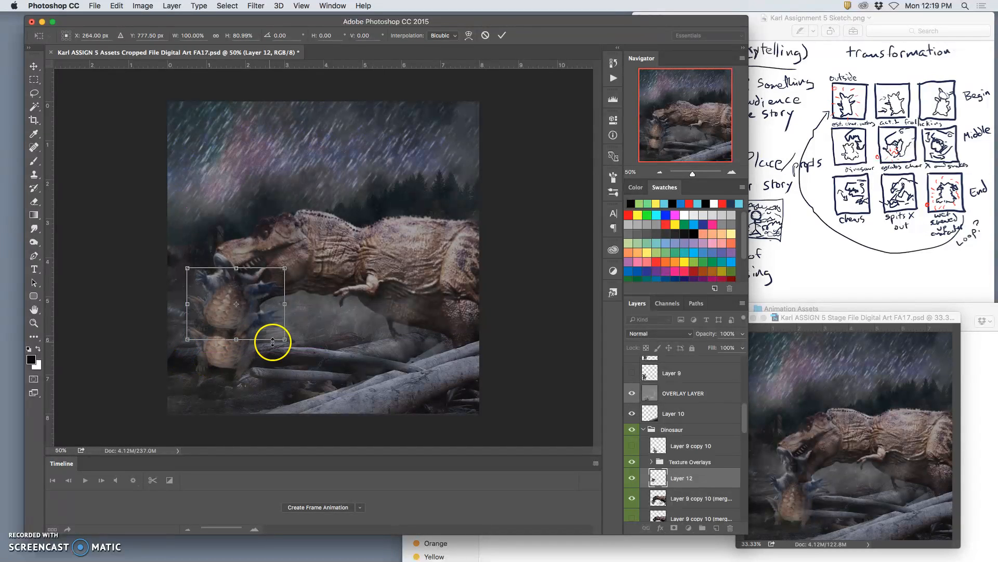
left_click_drag(287, 341, 281, 336)
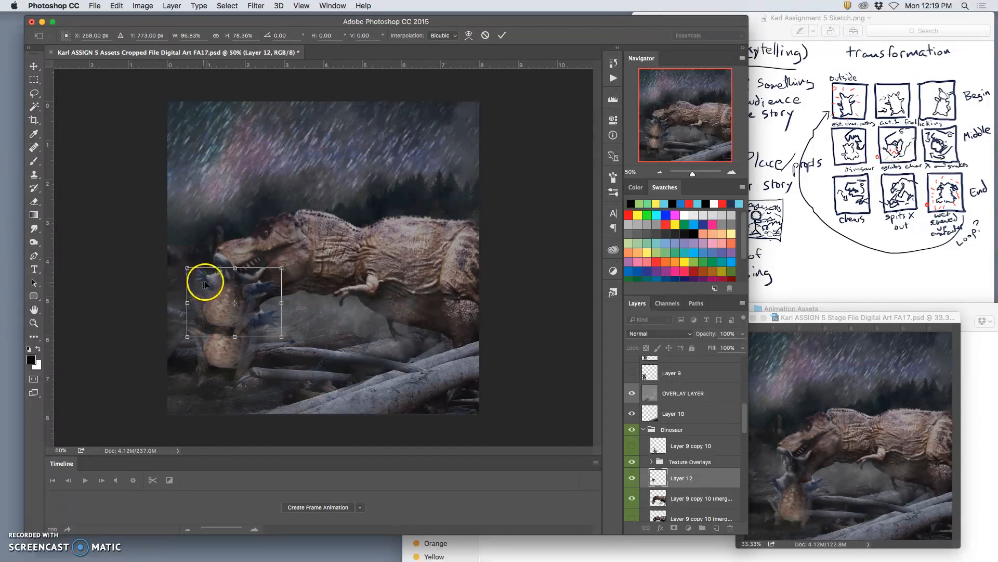
double_click(210, 281)
right_click(211, 281)
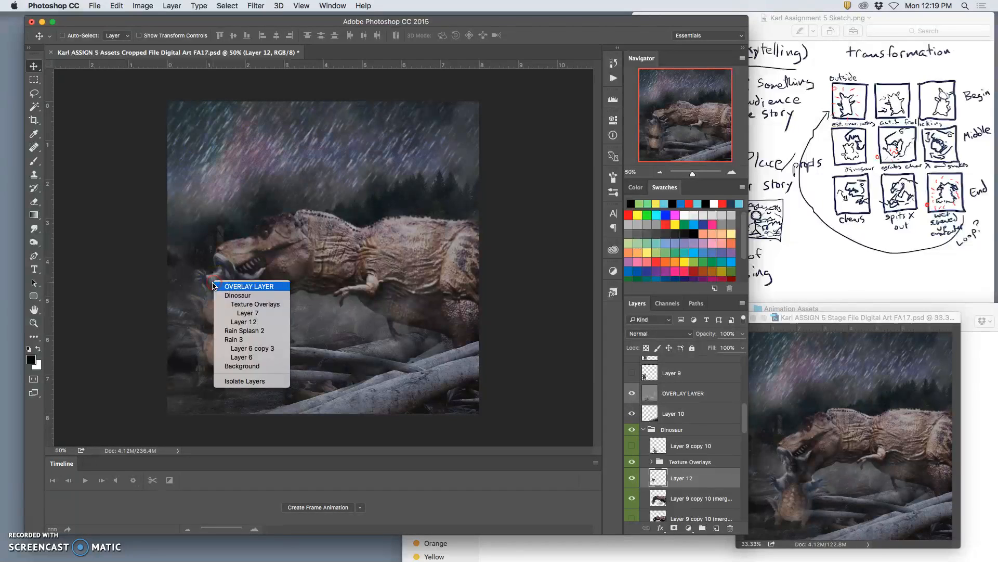
left_click(228, 311)
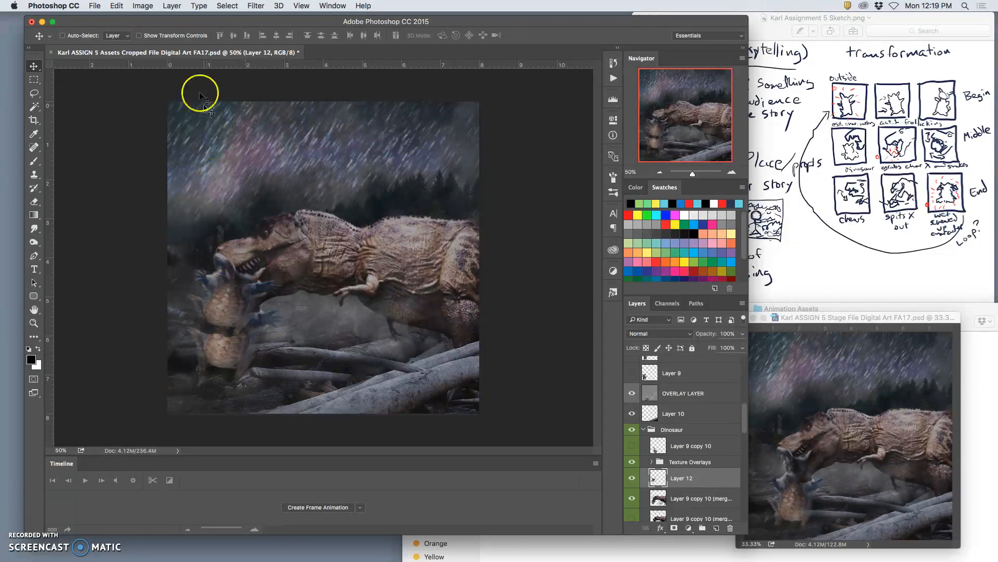
Apply Puppet Warp to the copied creature, pinning its body and arms and bending its limbs up around the dinosaur's mouth.
left_click(117, 6)
left_click(141, 197)
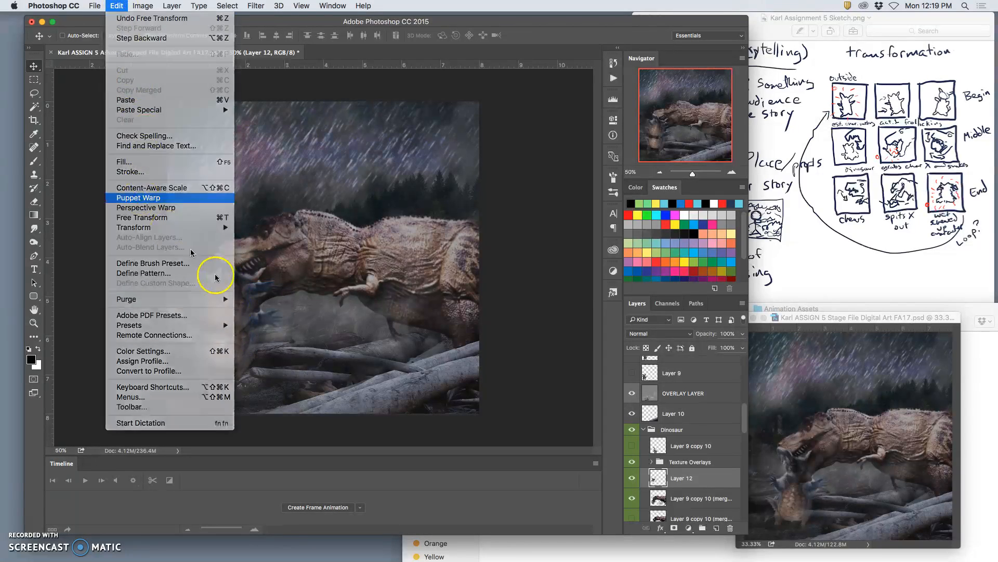
left_click(196, 298)
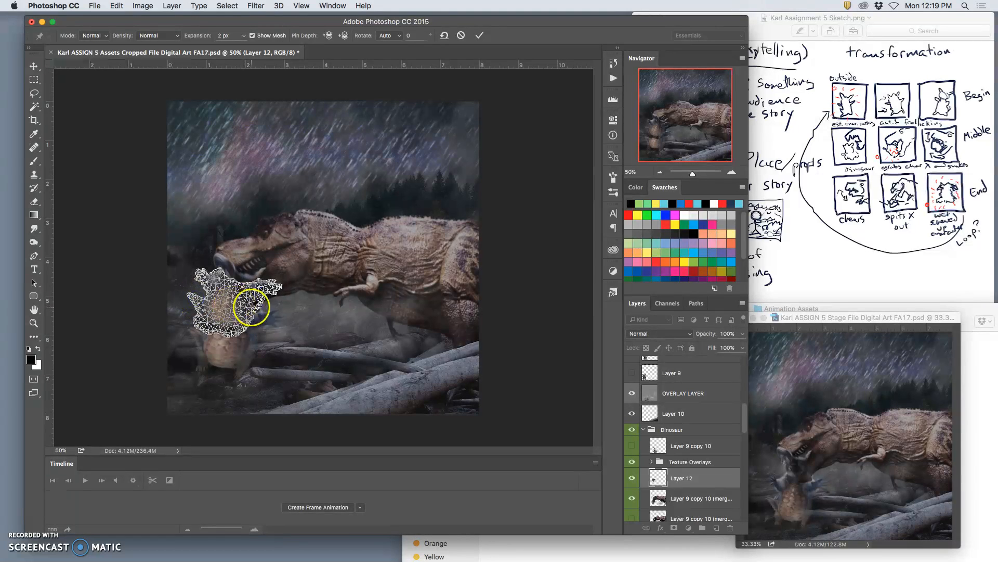
left_click(264, 291)
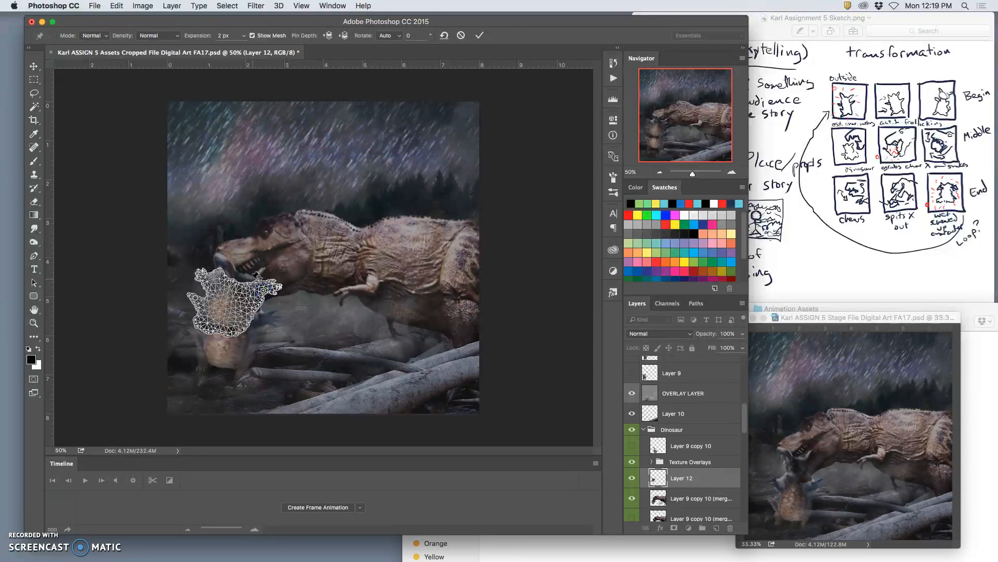
left_click_drag(231, 281, 218, 274)
left_click_drag(240, 330, 236, 324)
left_click_drag(197, 297, 253, 279)
key("Return")
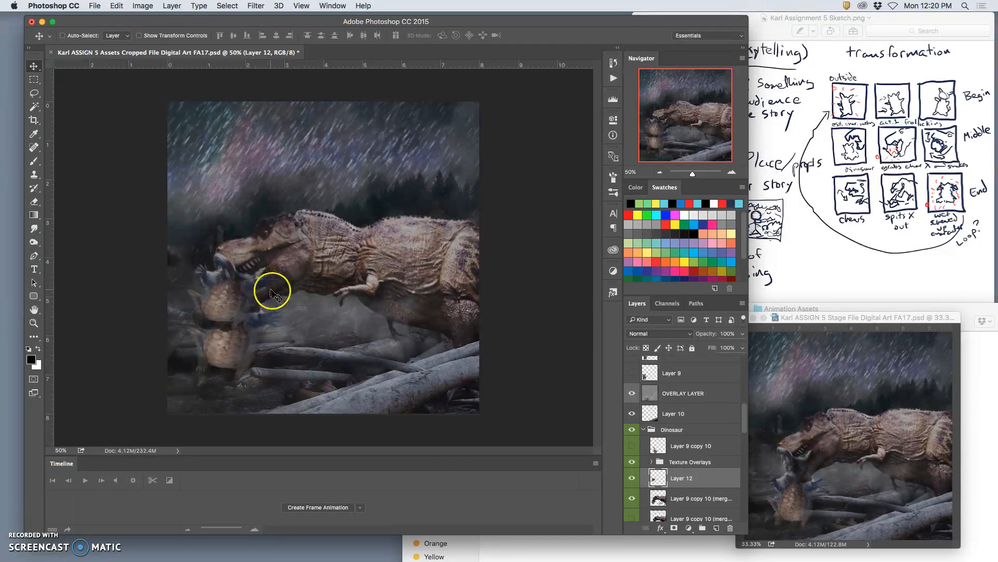
Erase the original creature below the copy from the dinosaur layer with a soft 236 px eraser at 14% hardness.
left_click(673, 499)
left_click(34, 201)
mouse_move(254, 354)
left_mouse_down()
mouse_move(215, 371)
mouse_move(263, 332)
left_mouse_up()
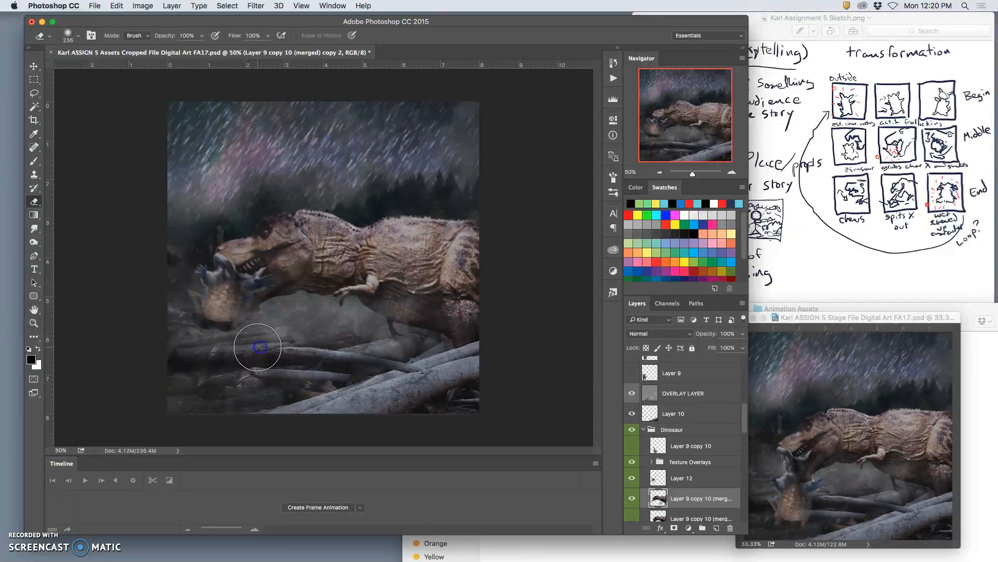
key("super+z")
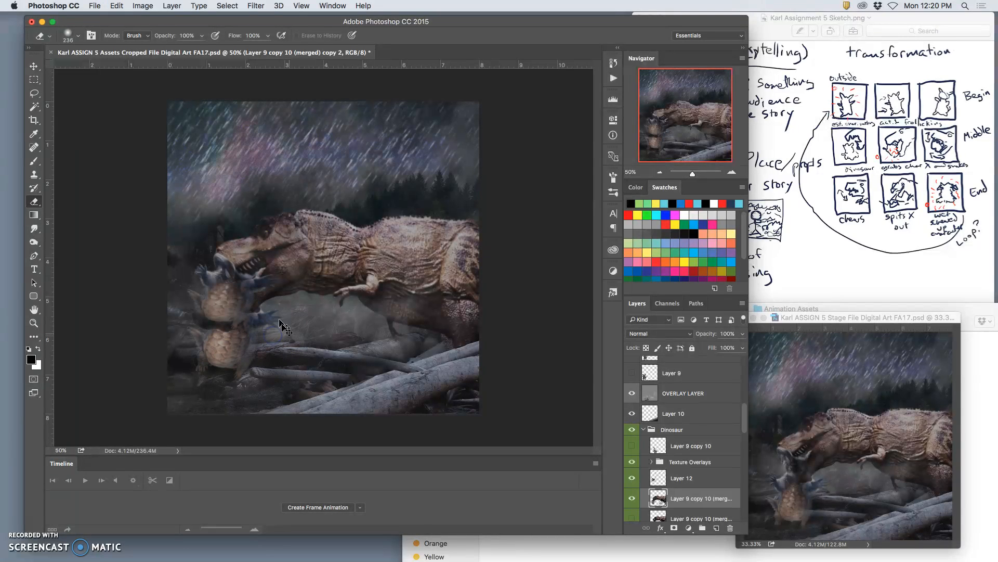
left_click(82, 37)
left_click(113, 91)
mouse_move(294, 330)
left_mouse_down()
mouse_move(259, 366)
mouse_move(222, 375)
mouse_move(199, 356)
mouse_move(231, 362)
mouse_move(181, 367)
mouse_move(159, 341)
mouse_move(184, 328)
mouse_move(394, 369)
left_mouse_up()
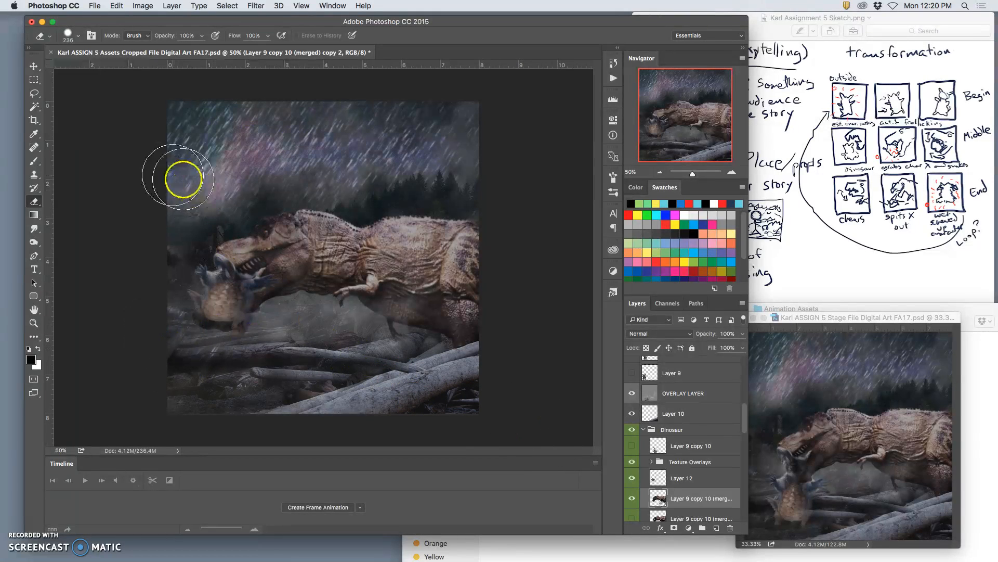
Erase stray edges of the creature on Layer 12, toggling layer visibility to check what belongs to each layer.
left_click(639, 482)
left_click(637, 481)
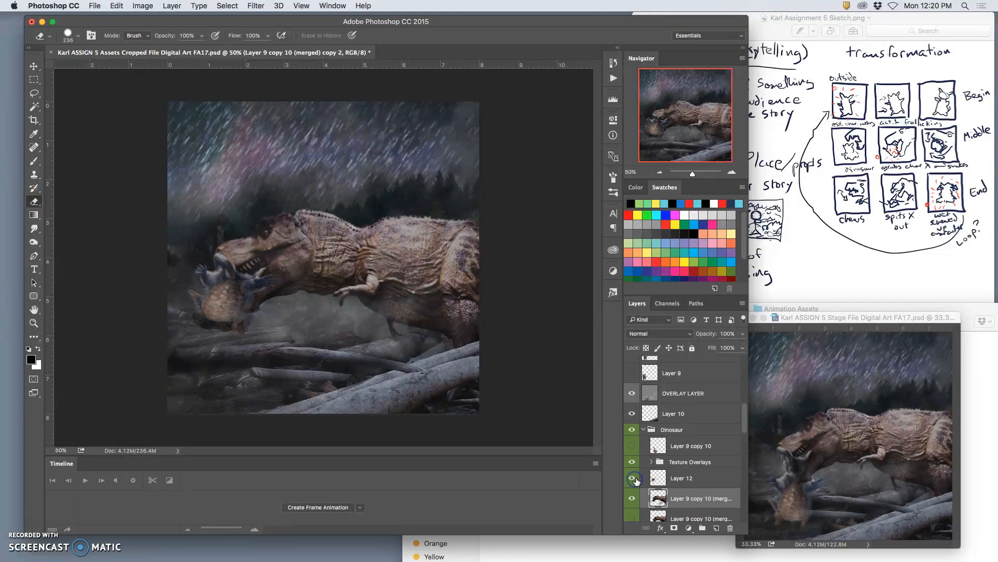
left_click(674, 481)
left_click(78, 37)
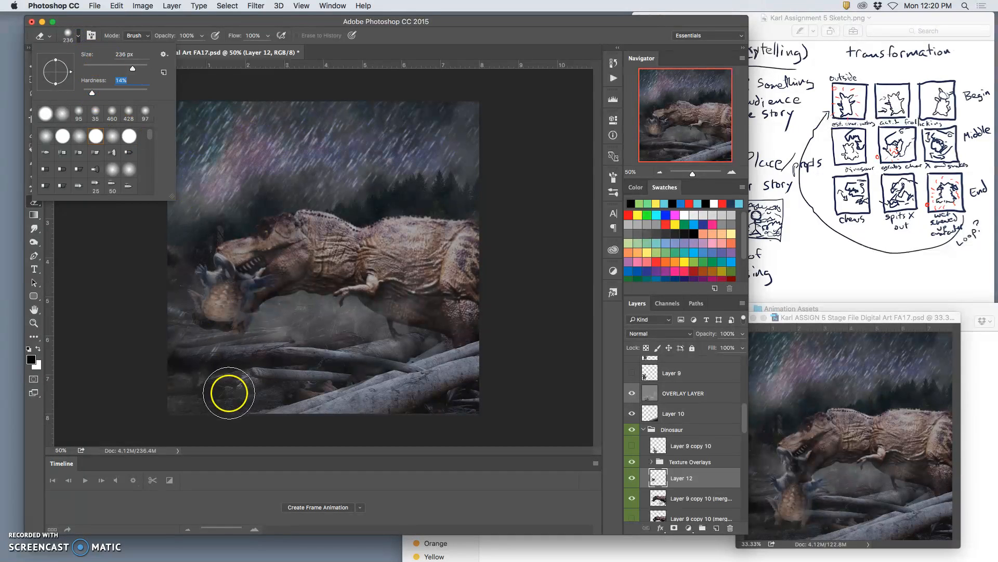
left_click(214, 353)
mouse_move(216, 354)
left_mouse_down()
mouse_move(307, 381)
mouse_move(306, 359)
mouse_move(243, 287)
mouse_move(252, 288)
left_mouse_up()
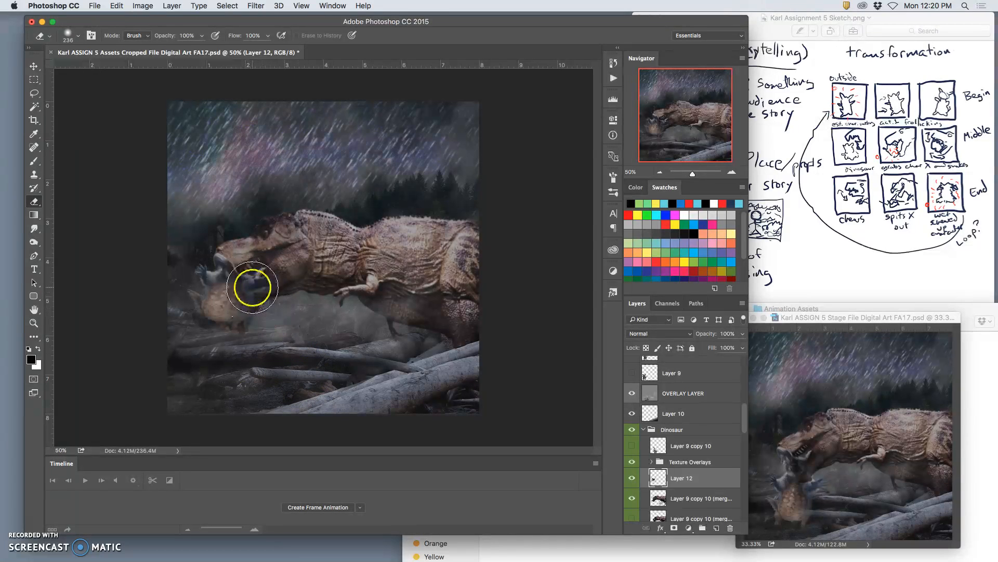
left_click(632, 500)
left_click(632, 500)
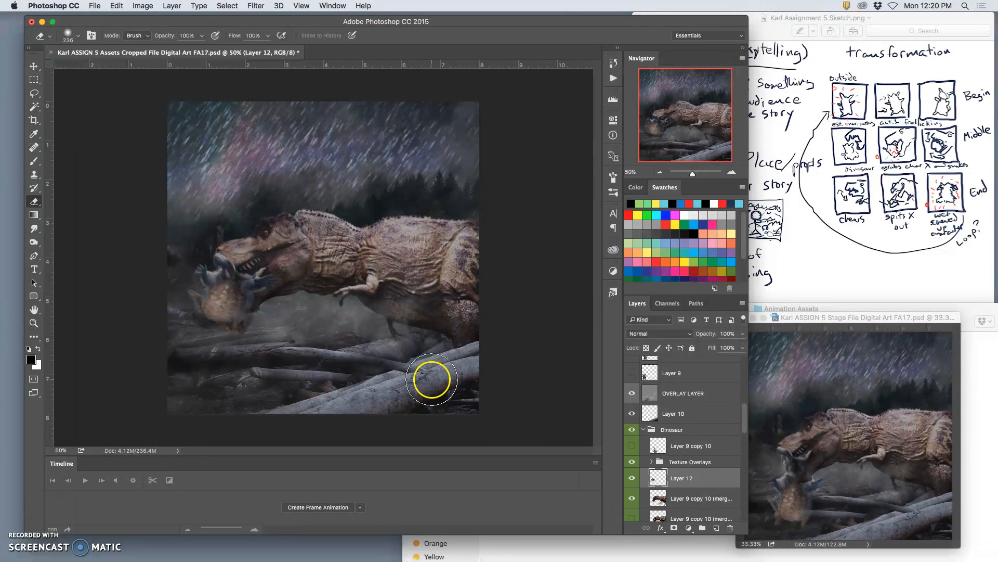
mouse_move(240, 258)
left_mouse_down()
mouse_move(420, 335)
mouse_move(235, 258)
left_mouse_up()
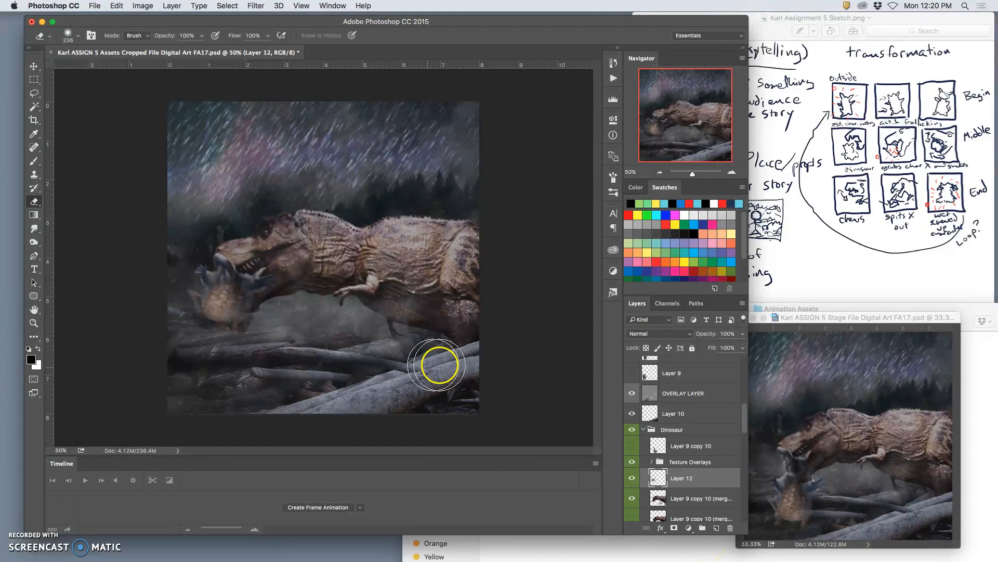
Clean up the dinosaur layer by erasing leftover remains beneath its belly and neck.
left_click(684, 497)
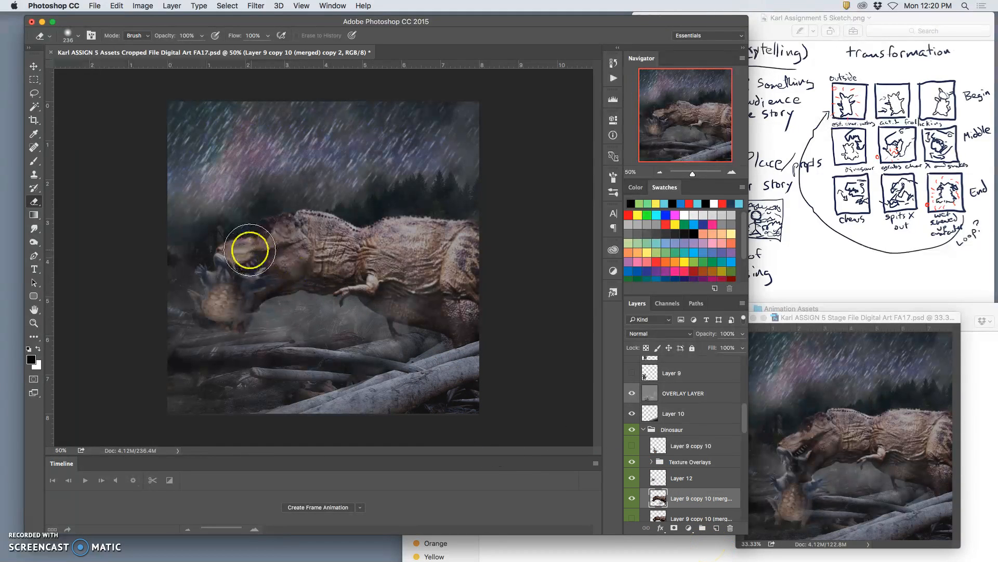
left_click(237, 239)
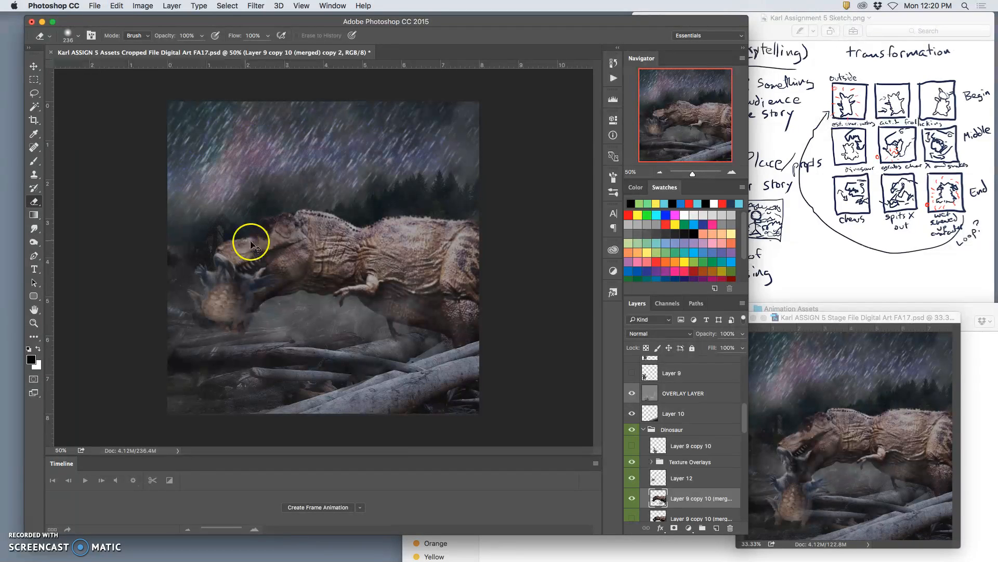
scroll(696, 484, "down", 2)
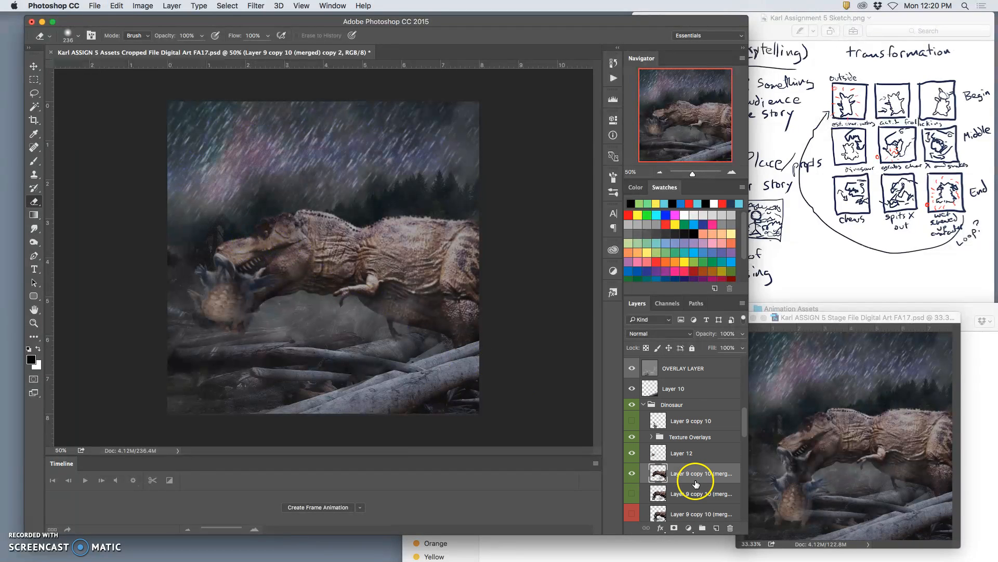
mouse_move(382, 338)
left_mouse_down()
mouse_move(350, 313)
mouse_move(353, 303)
mouse_move(266, 292)
mouse_move(324, 285)
mouse_move(262, 273)
mouse_move(305, 274)
mouse_move(259, 282)
mouse_move(260, 293)
mouse_move(338, 339)
mouse_move(341, 322)
mouse_move(297, 303)
mouse_move(297, 290)
mouse_move(278, 297)
left_mouse_up()
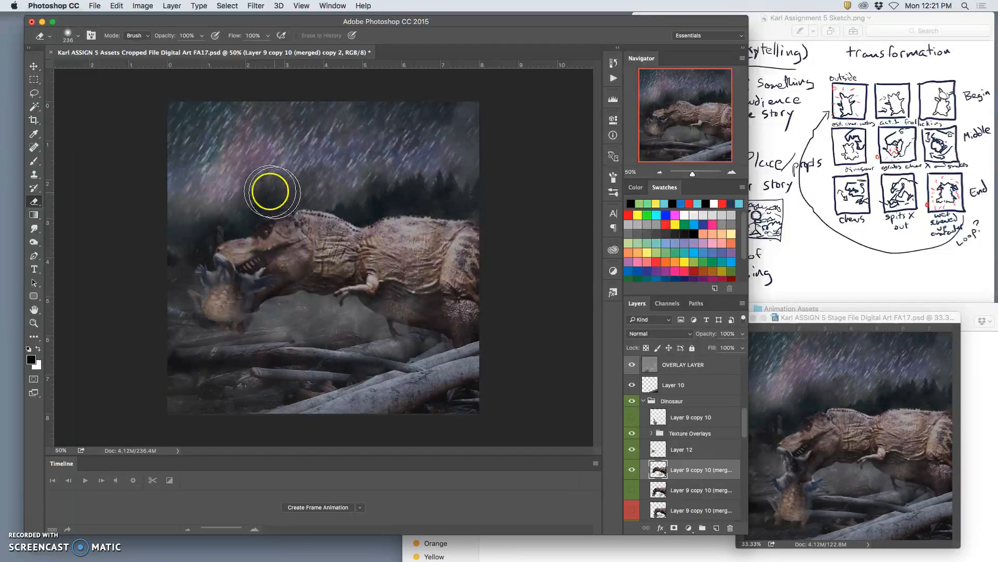
Swap the visible rain layer for the alternate one so the rain differs from the previous frame.
scroll(670, 481, "down", 4)
scroll(669, 484, "down", 8)
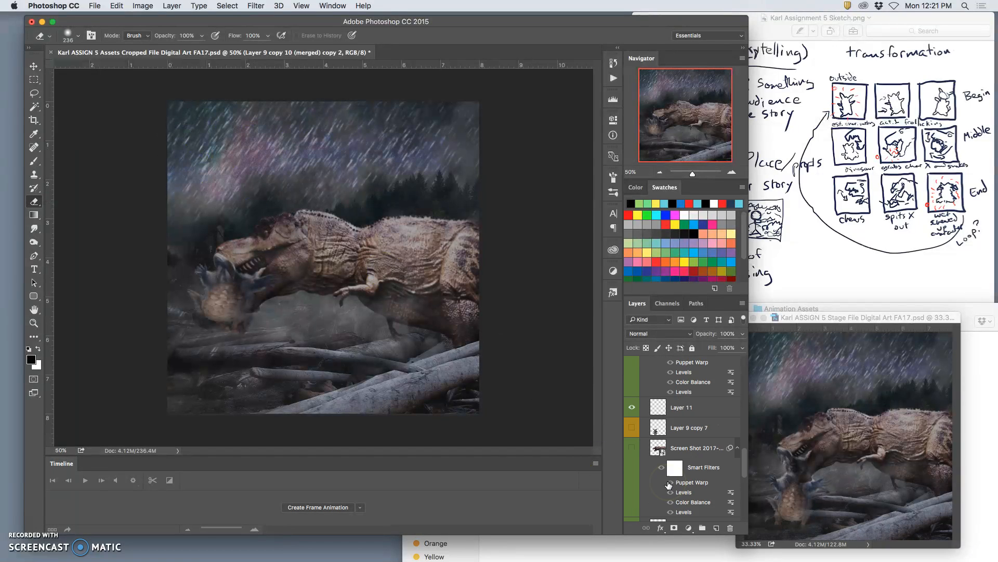
left_click(633, 473)
left_click(632, 483)
scroll(658, 412, "up", 6)
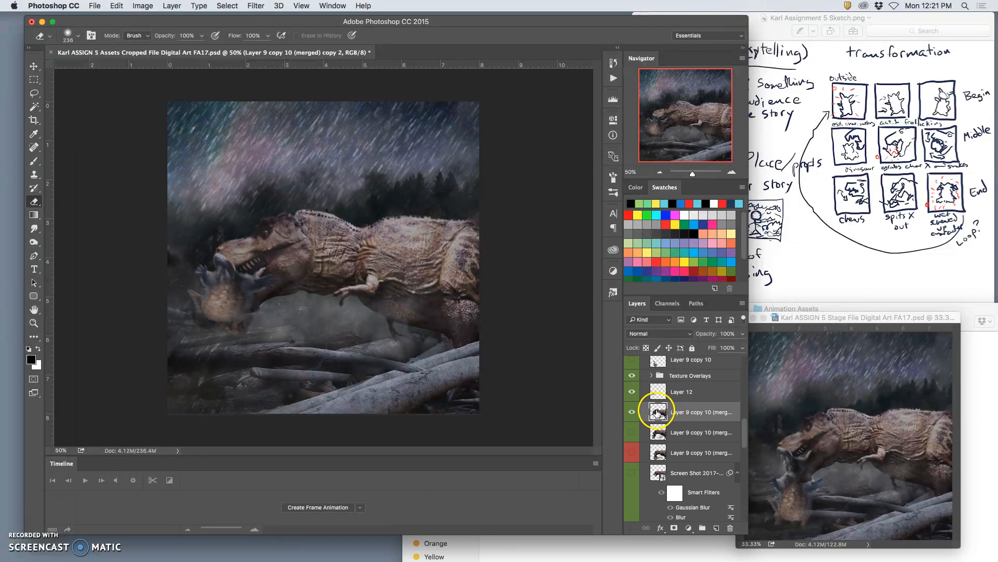
Stamp all visible layers into a merged layer above OVERLAY LAYER and paste a copy of it into the Stage file.
scroll(658, 411, "up", 5)
left_click(671, 434)
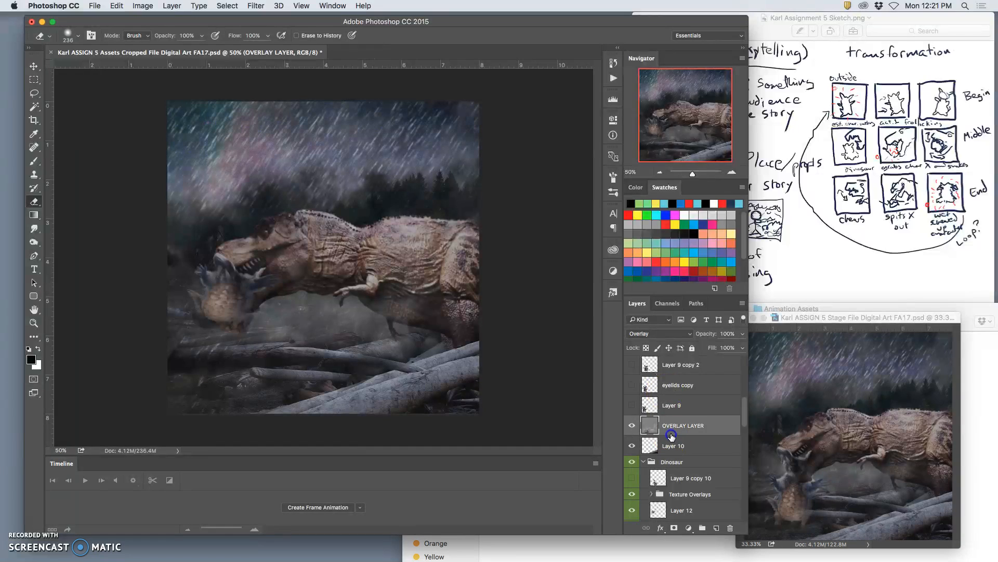
left_click(268, 38)
left_click(172, 5)
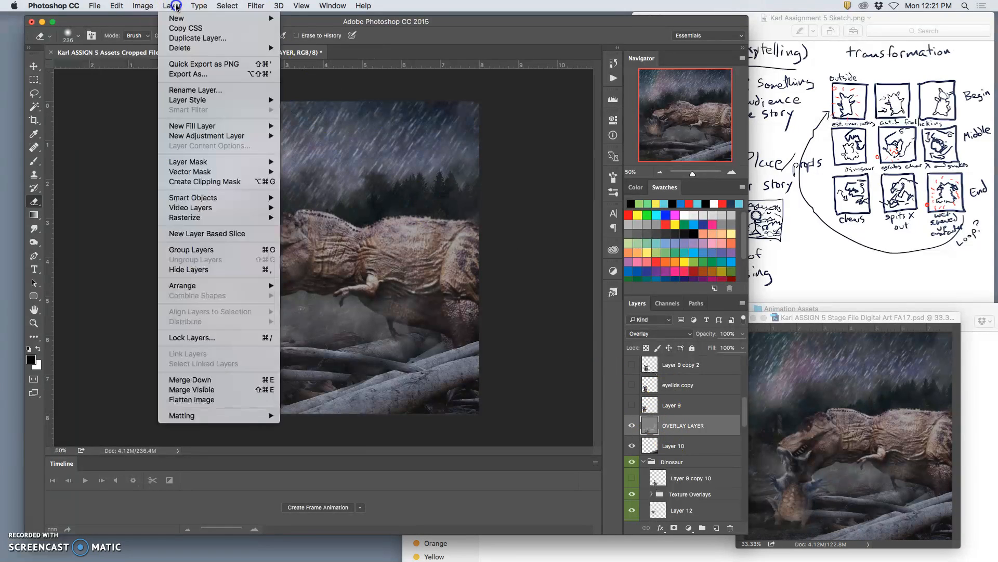
left_click(192, 389, "alt")
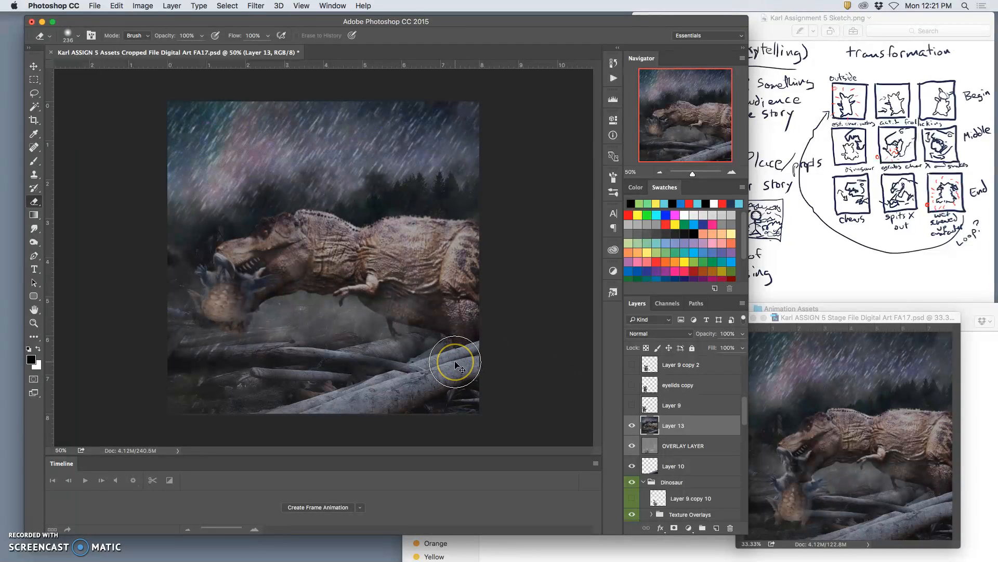
left_click(885, 457)
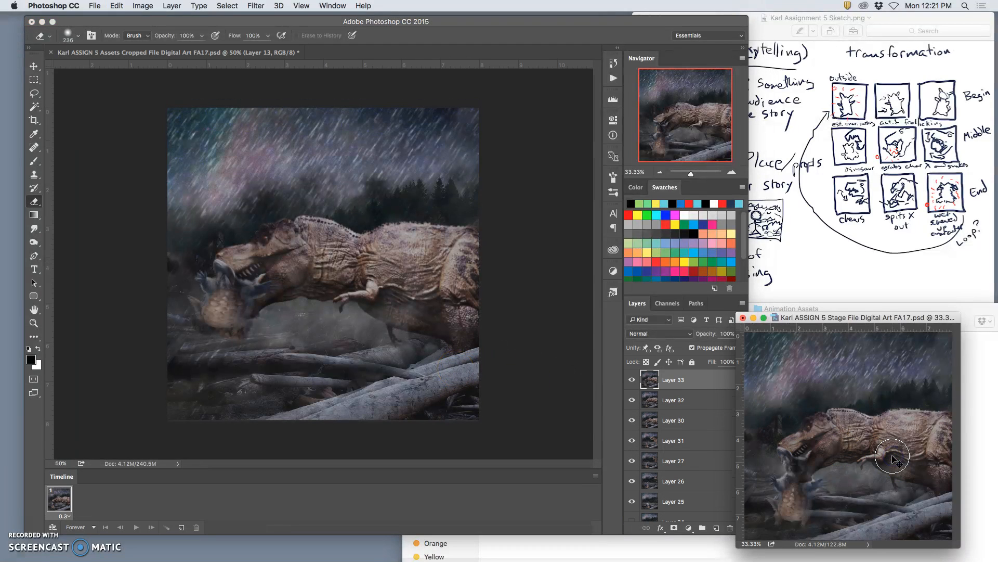
key("super+v")
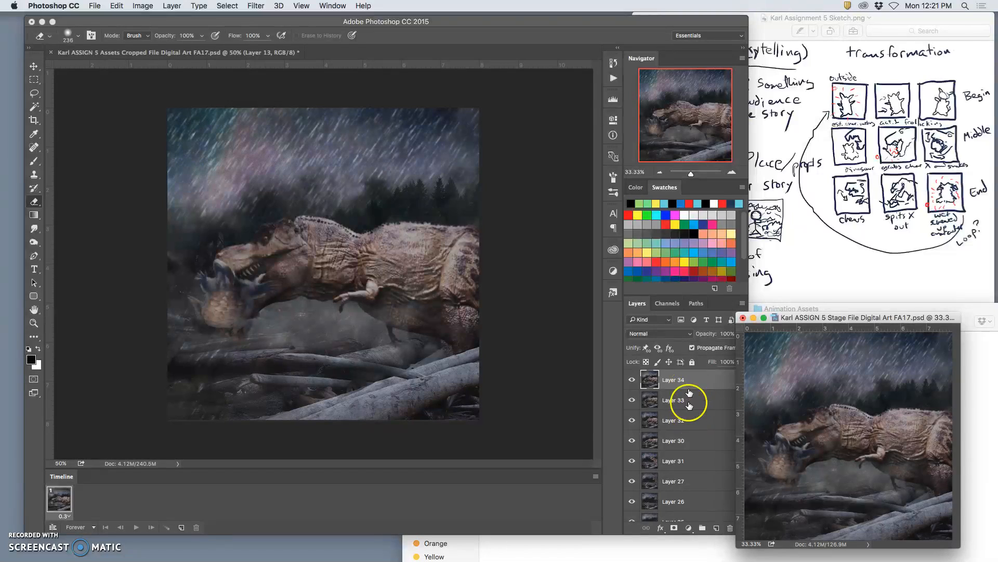
Toggle the visibility of Layer 34 in the Stage file repeatedly to compare the new frame with the one before.
scroll(690, 406, "down", 10)
scroll(690, 407, "up", 10)
left_click(633, 380)
left_click(633, 380)
left_click(633, 381)
left_click(633, 380)
left_click(633, 380)
left_click(633, 380)
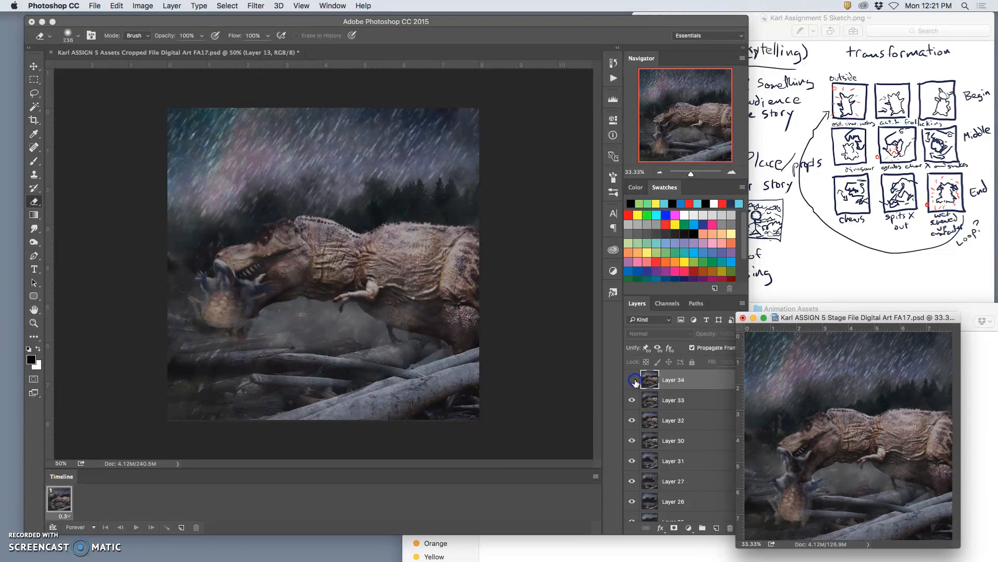
left_click(633, 380)
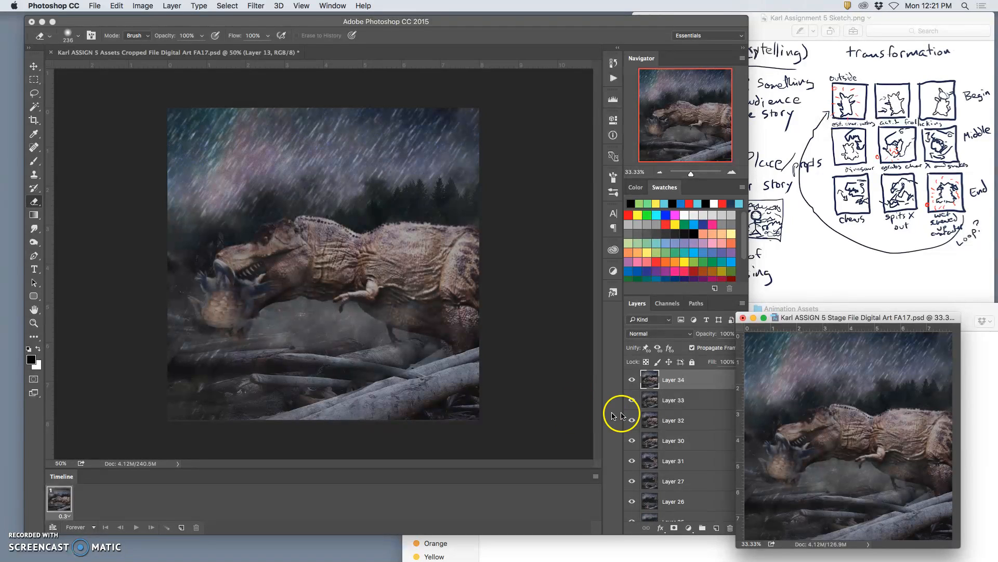
Return to the Assets file, clear the selection and delete the merged Layer 13.
left_click(516, 358)
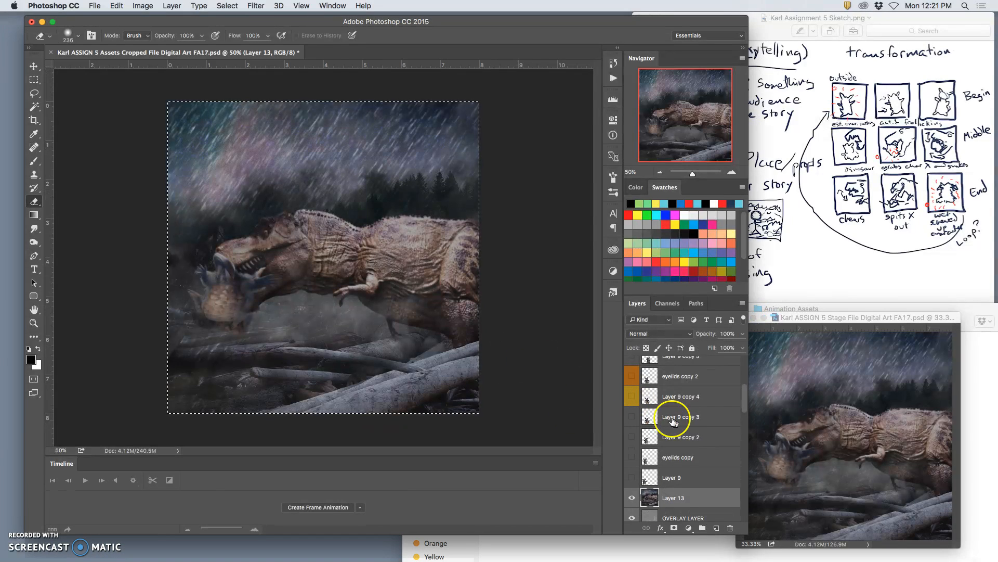
scroll(691, 450, "down", 2)
key("super+d")
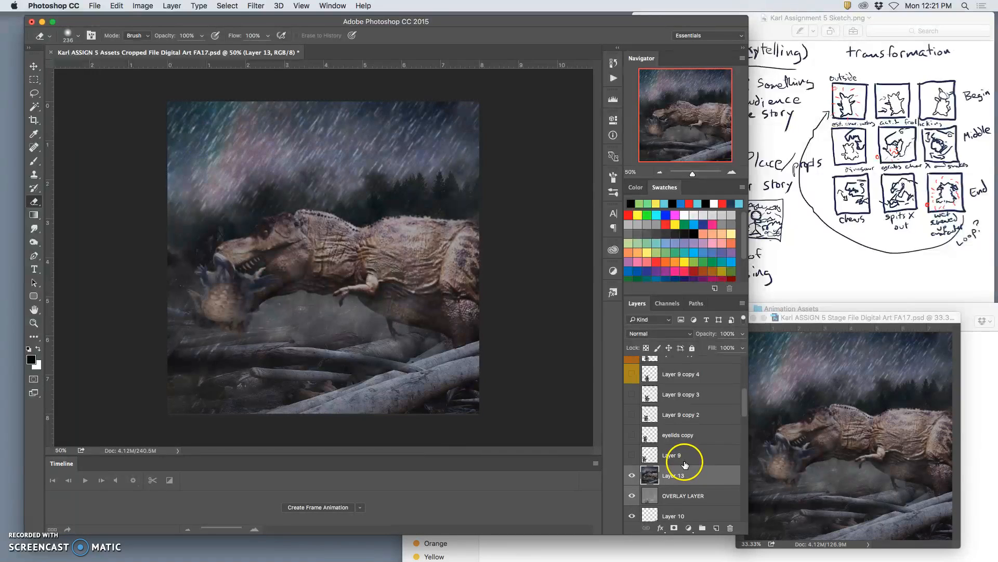
key("BackSpace")
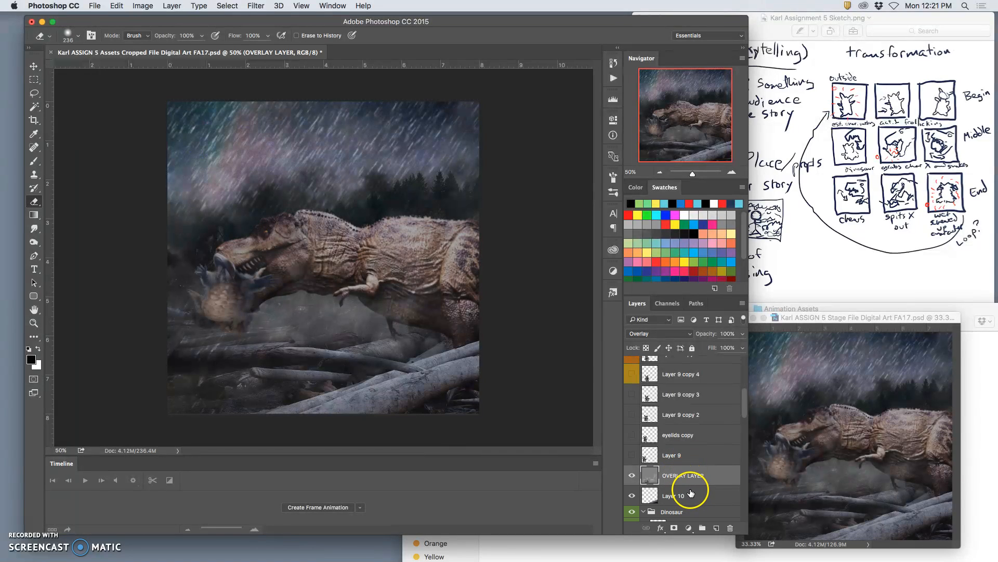
In the Dinosaur group, hide the previous frame's merged dinosaur layer and show the Screen Shot smart object dinosaur instead.
scroll(690, 493, "down", 4)
scroll(698, 496, "down", 1)
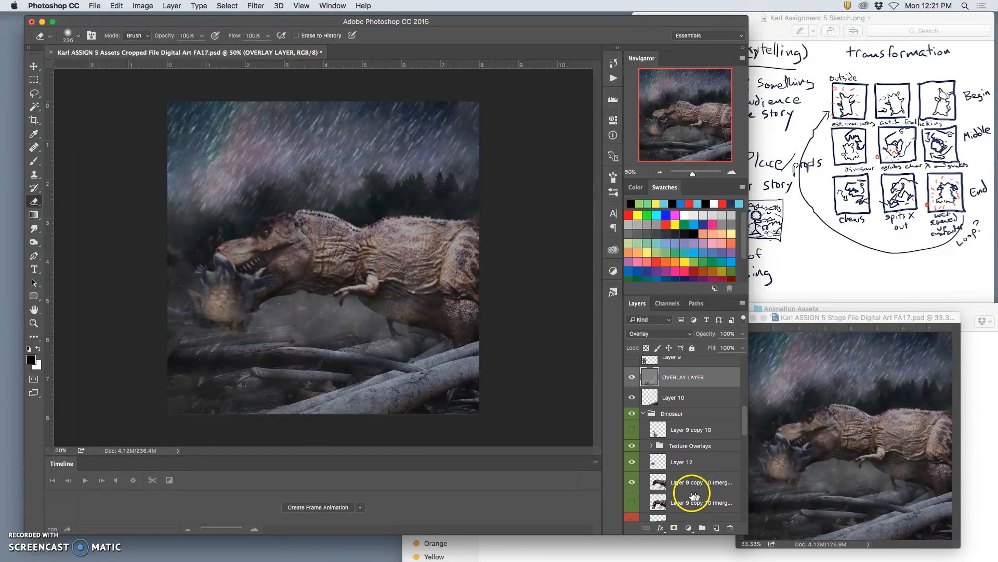
left_click(632, 462)
left_click(631, 462)
left_click(633, 482)
scroll(700, 493, "down", 3)
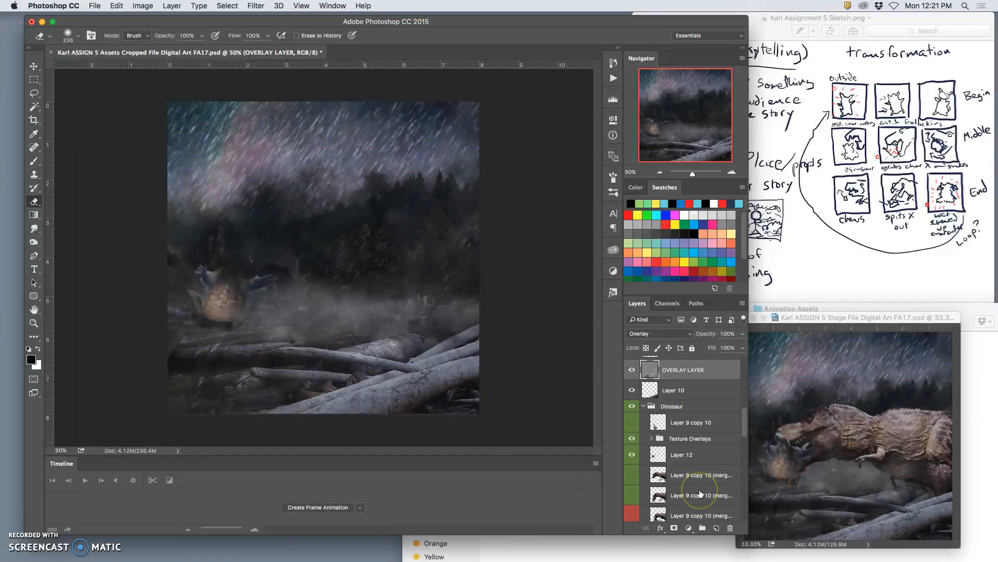
scroll(685, 493, "down", 3)
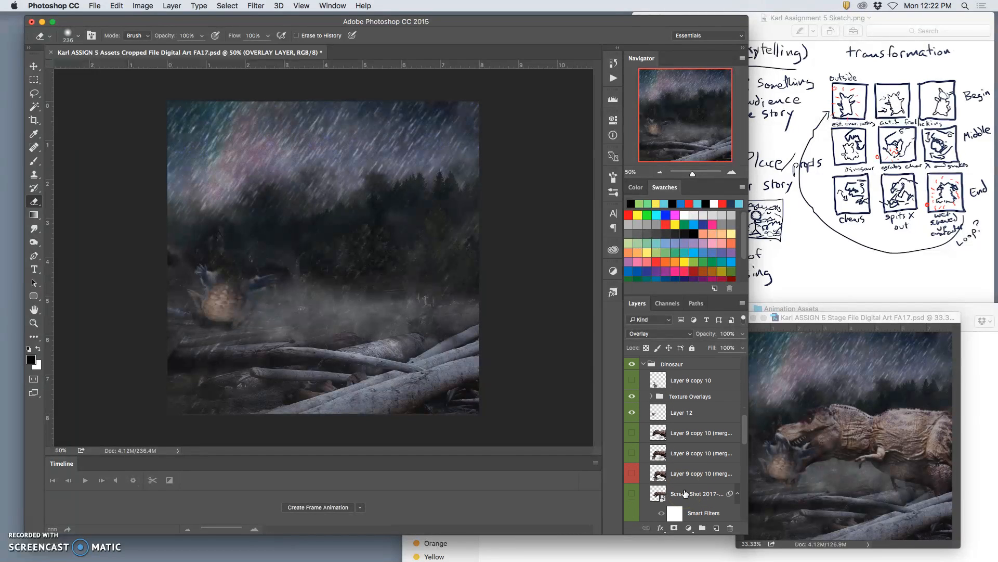
left_click(632, 488)
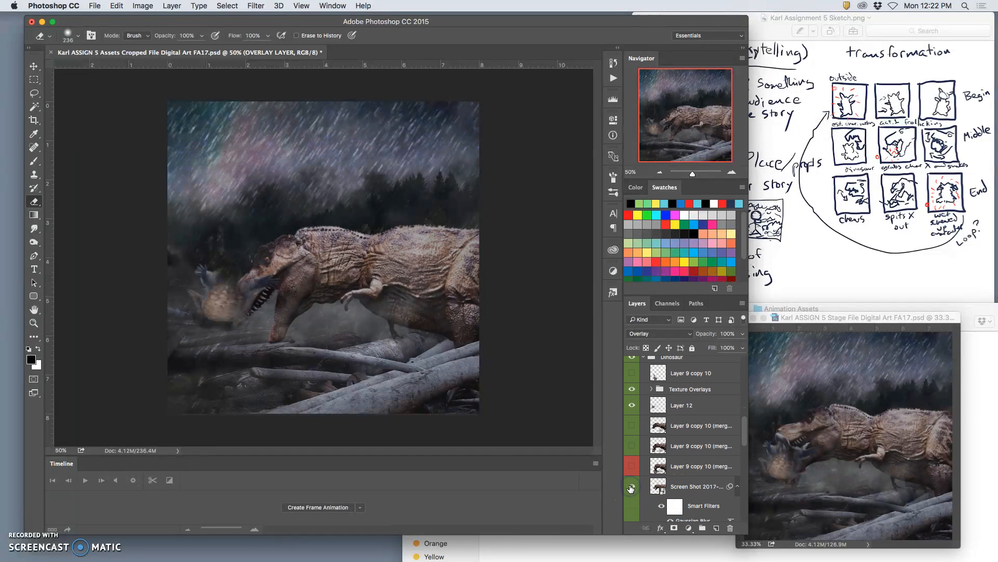
Duplicate the Screen Shot dinosaur smart object with its filters and keep the original hidden beneath the copy.
left_click(692, 488)
scroll(693, 490, "down", 5)
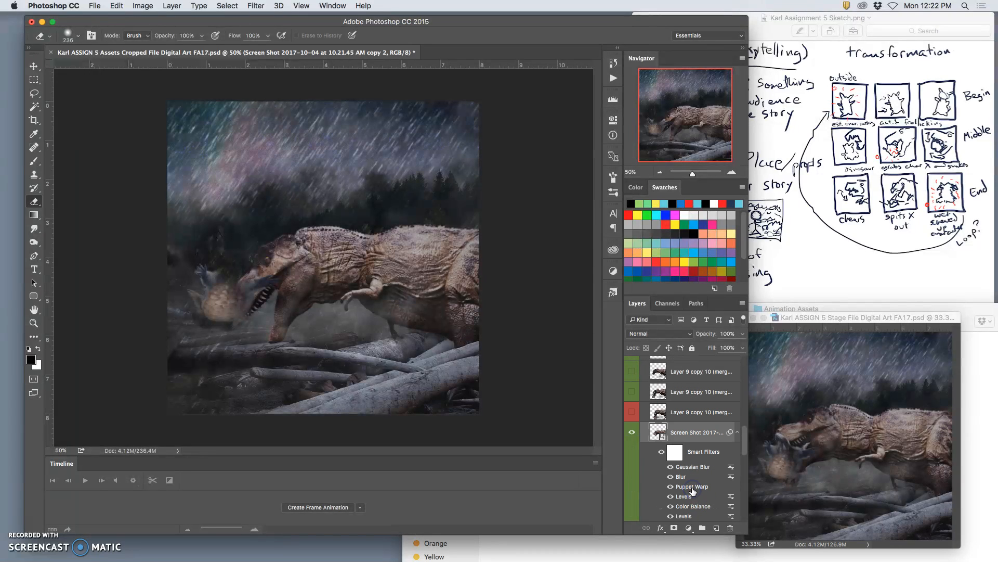
left_click(632, 411)
left_click(633, 411)
left_click(659, 441)
scroll(634, 442, "down", 3)
left_click(632, 493)
Puppet Warp the dinosaur copy, pulling its snout up toward the prey and shifting the back of its neck slightly forward and up.
left_click(113, 5)
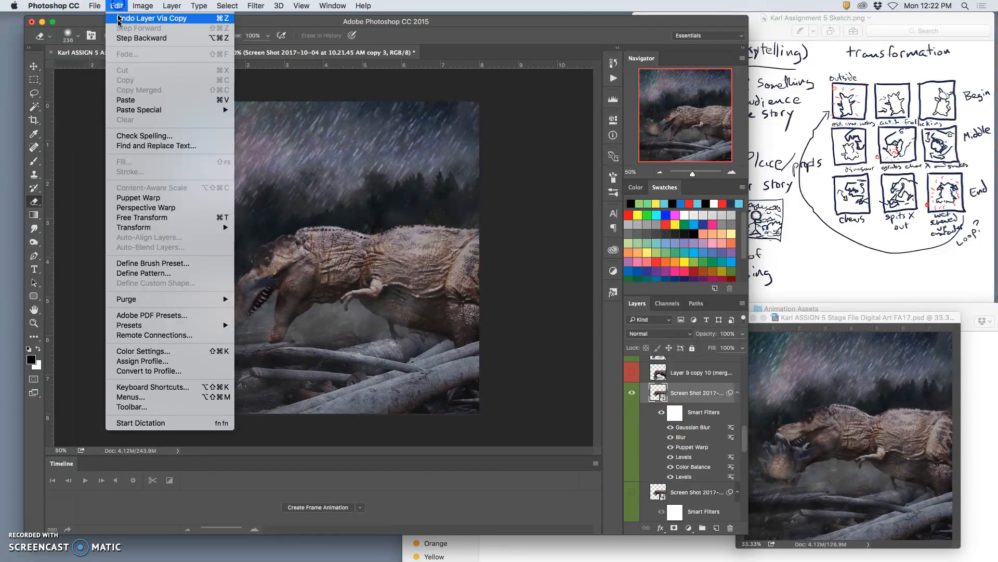
left_click(136, 196)
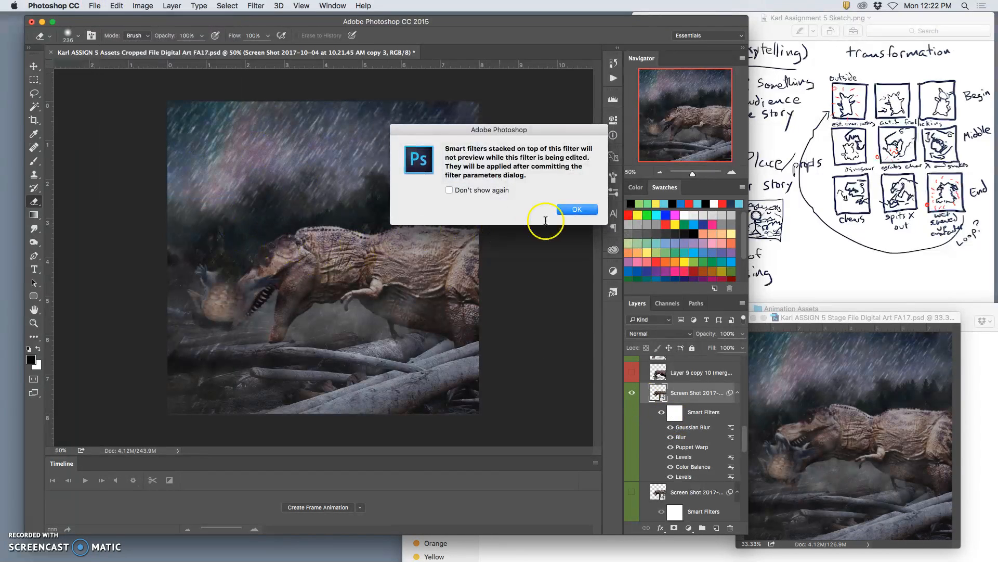
left_click(468, 194)
left_click(577, 209)
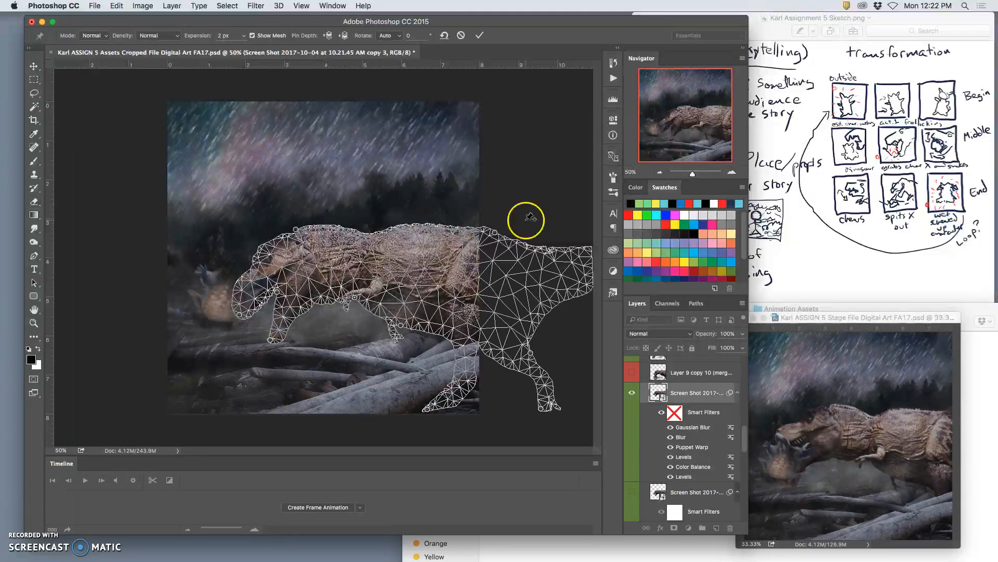
left_click_drag(275, 291, 225, 291)
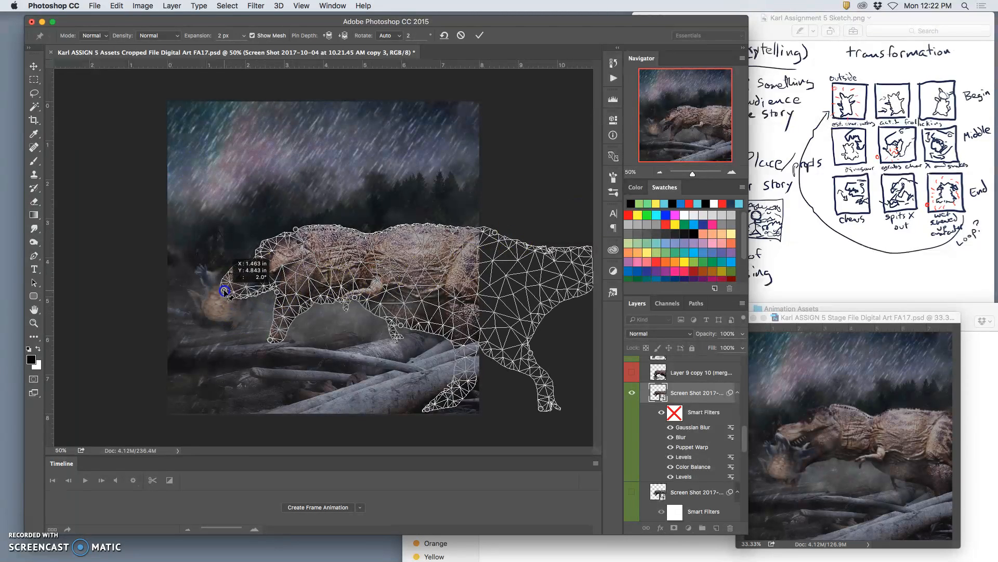
mouse_move(296, 229)
left_mouse_down()
mouse_move(279, 231)
mouse_move(287, 224)
left_mouse_up()
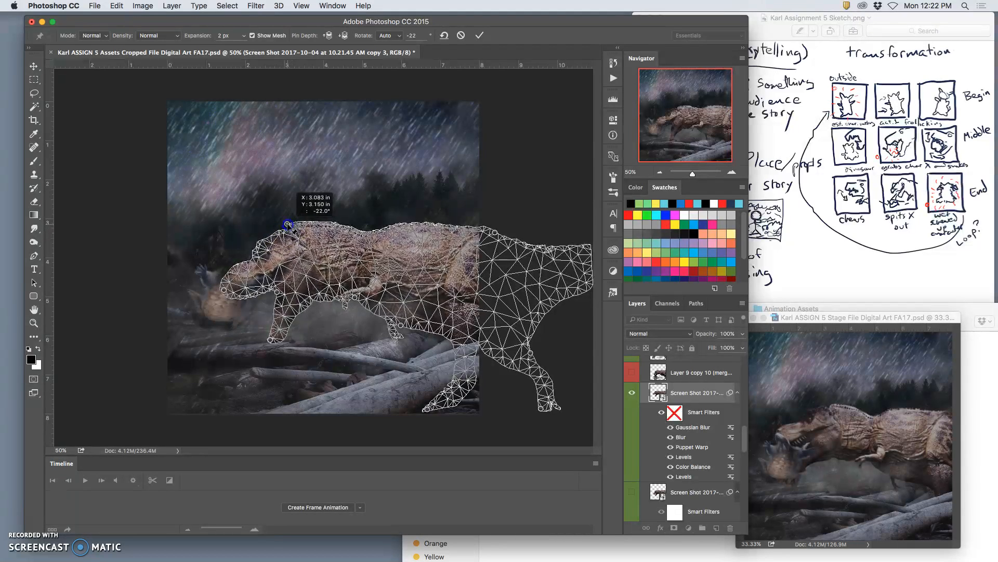
Warp the lower jaw, throat and brow forward so the open mouth reaches the prey, and apply the warp.
left_click_drag(270, 339, 258, 323)
left_click_drag(354, 298, 345, 294)
left_click_drag(253, 249, 242, 255)
left_click_drag(287, 314, 252, 314)
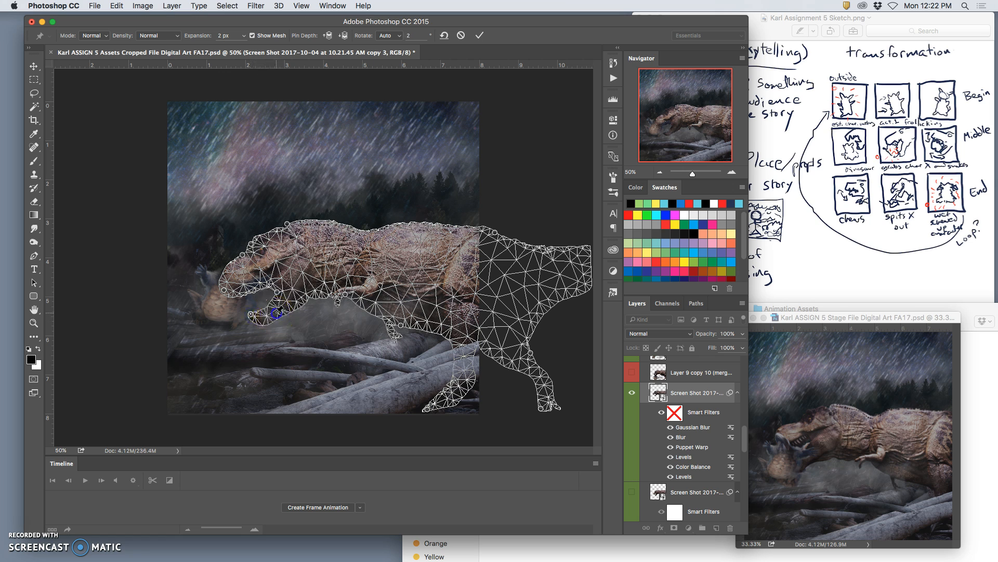
left_click(266, 305)
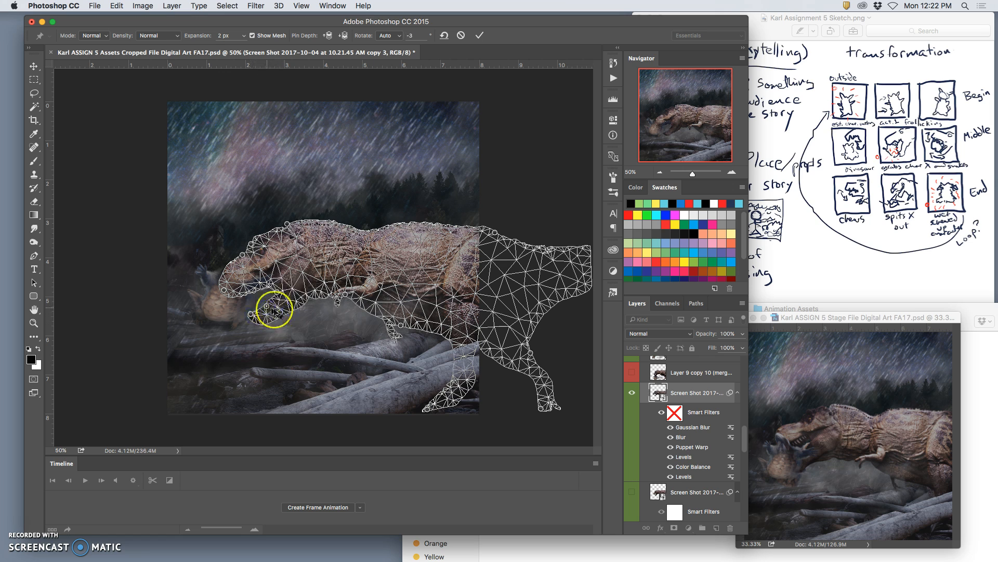
key("Return")
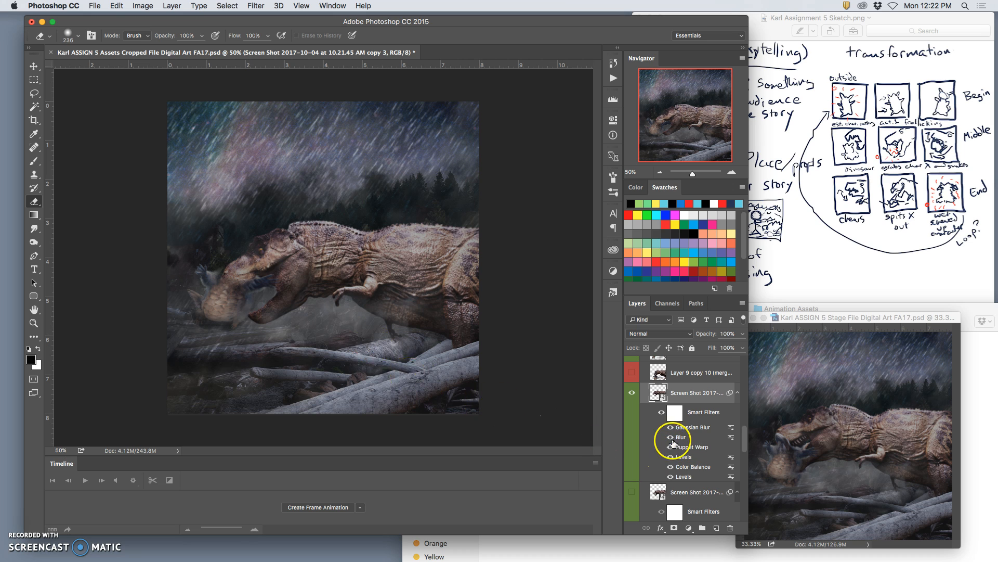
Show the previous frame's merged dinosaur layer and lower its opacity to 49% as a position reference.
left_click(632, 374)
left_click(632, 374)
scroll(665, 405, "up", 4)
left_click(631, 405)
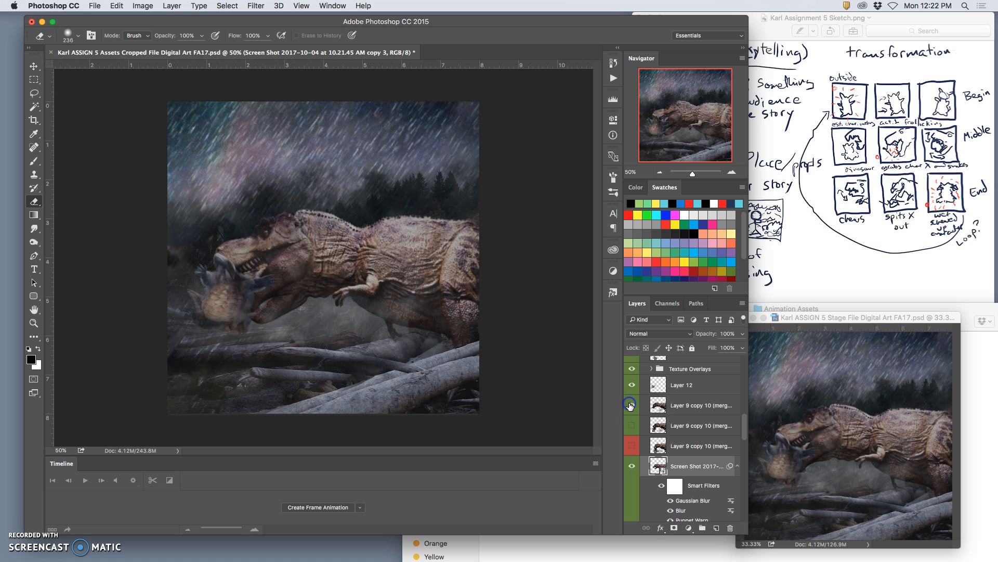
left_click(677, 409)
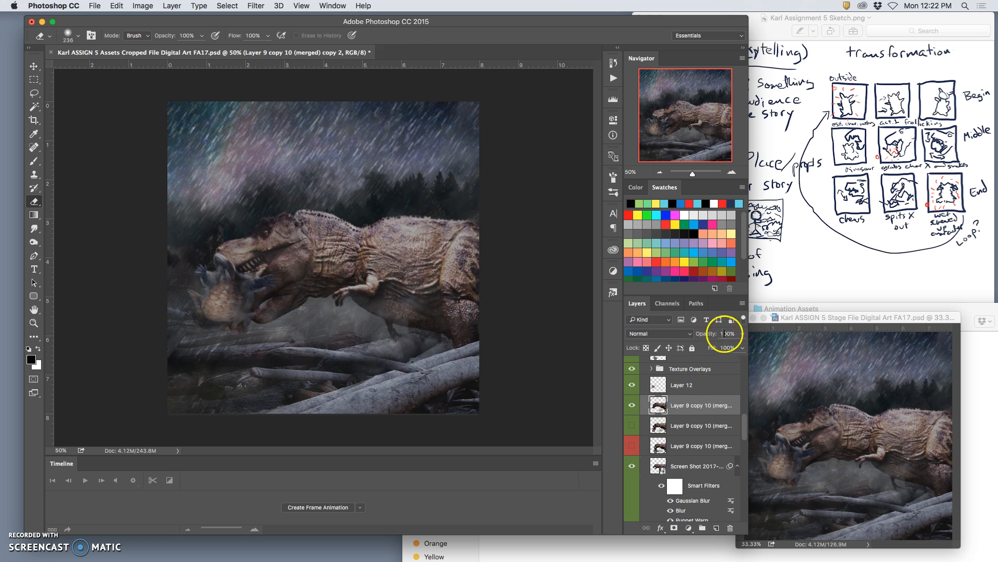
left_click_drag(742, 336, 717, 347)
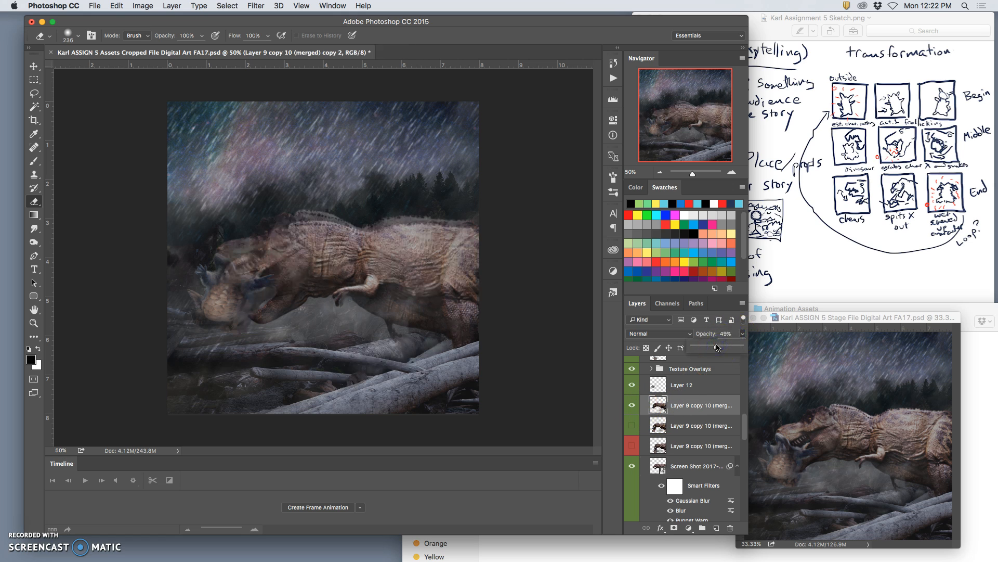
Free-transform the newly warped dinosaur copy and move it up to X 898 px, Y 748 px over the faded reference.
left_click(691, 472)
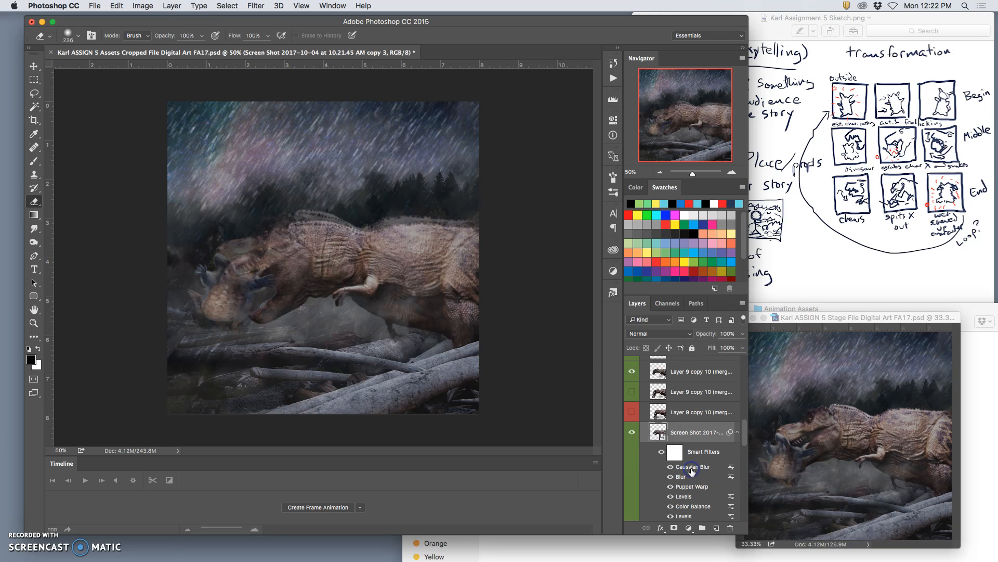
key("super+t")
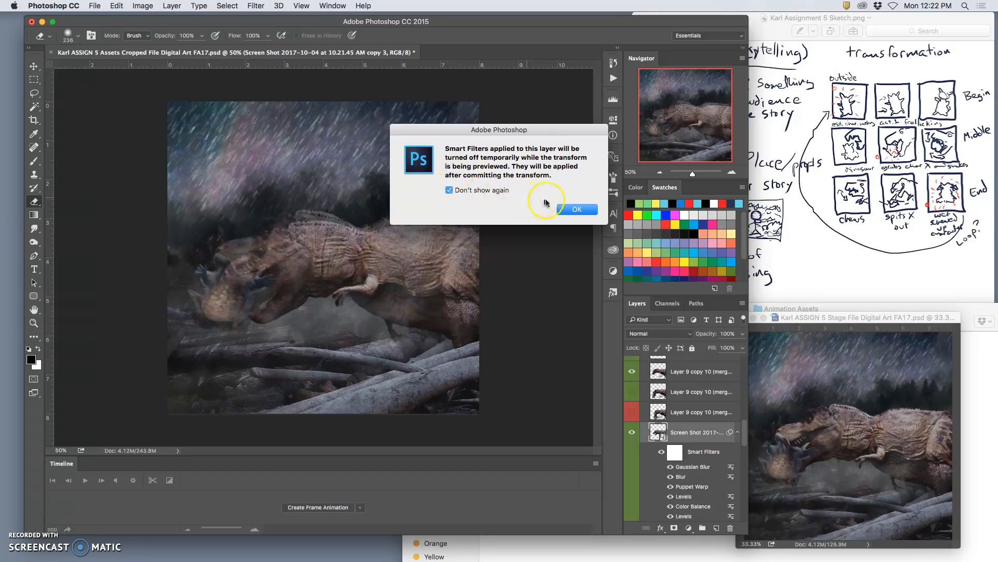
left_click(562, 210)
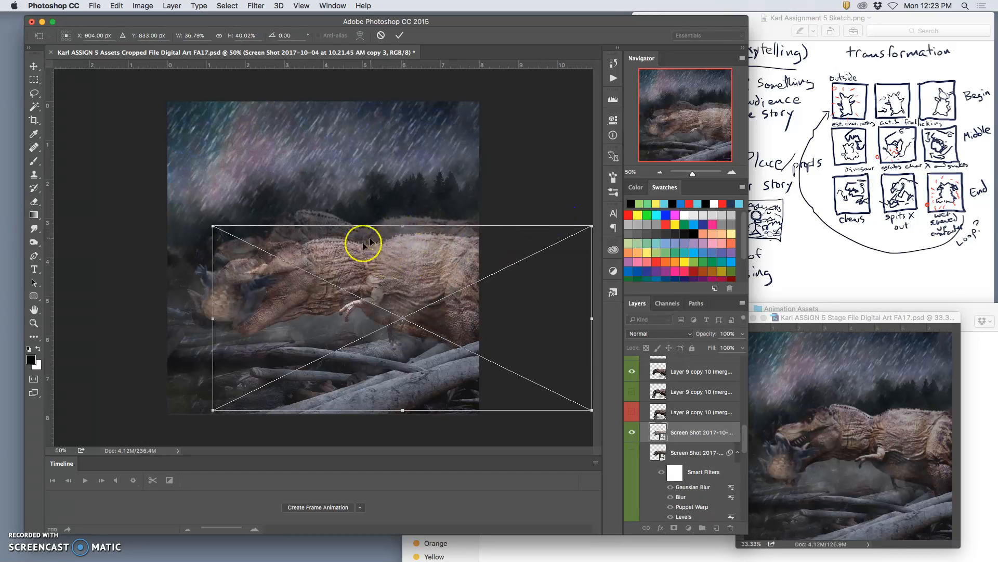
left_click_drag(302, 255, 300, 234)
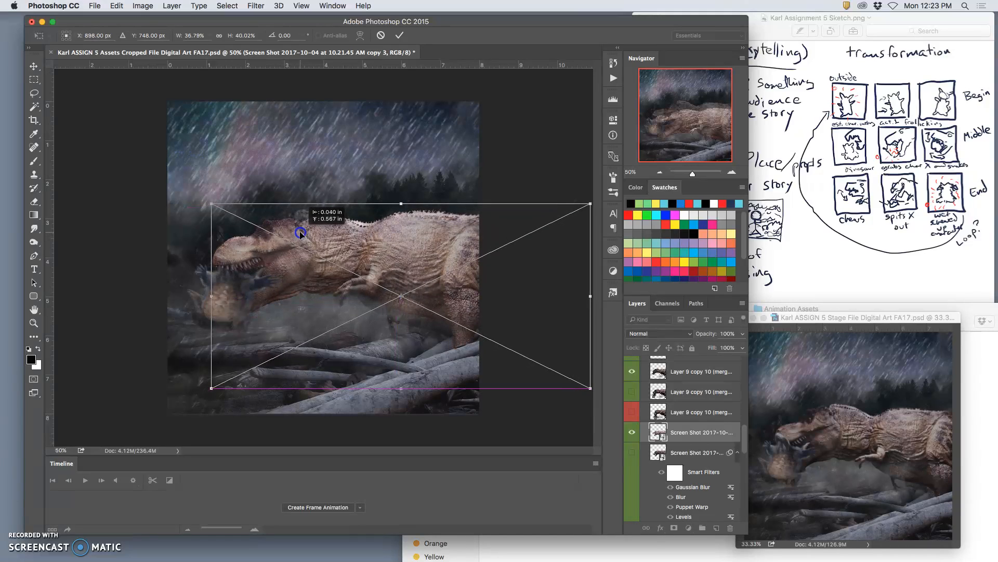
Stretch the dinosaur copy downward to a height of 44.18% and apply the transform.
right_click(449, 331)
left_click(446, 357)
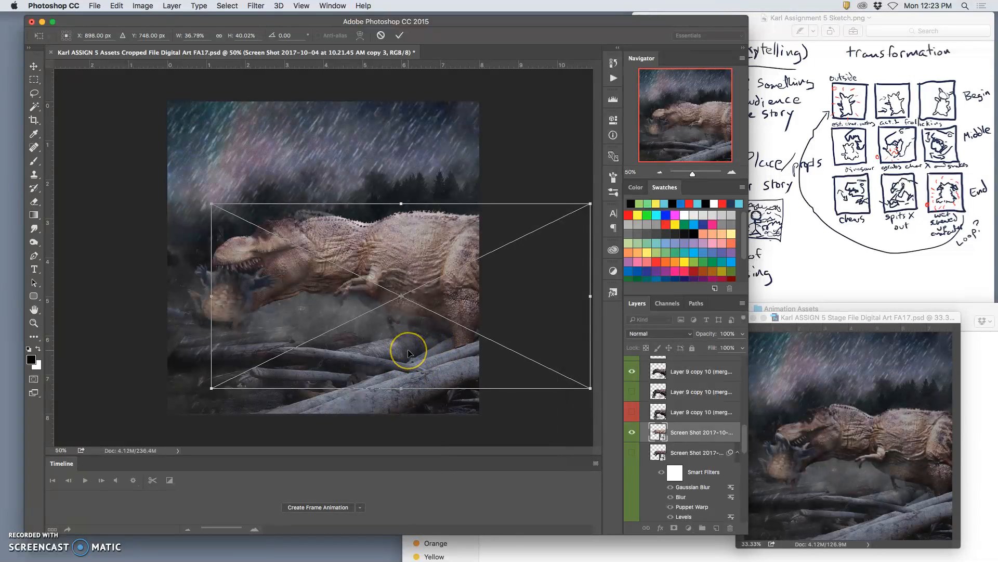
key("Return")
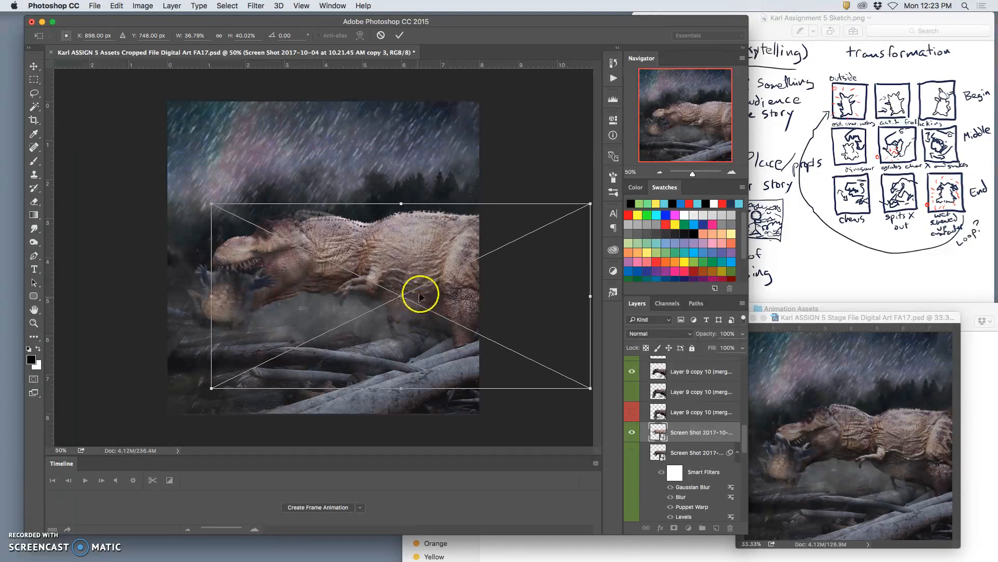
right_click(426, 296)
left_click(397, 342)
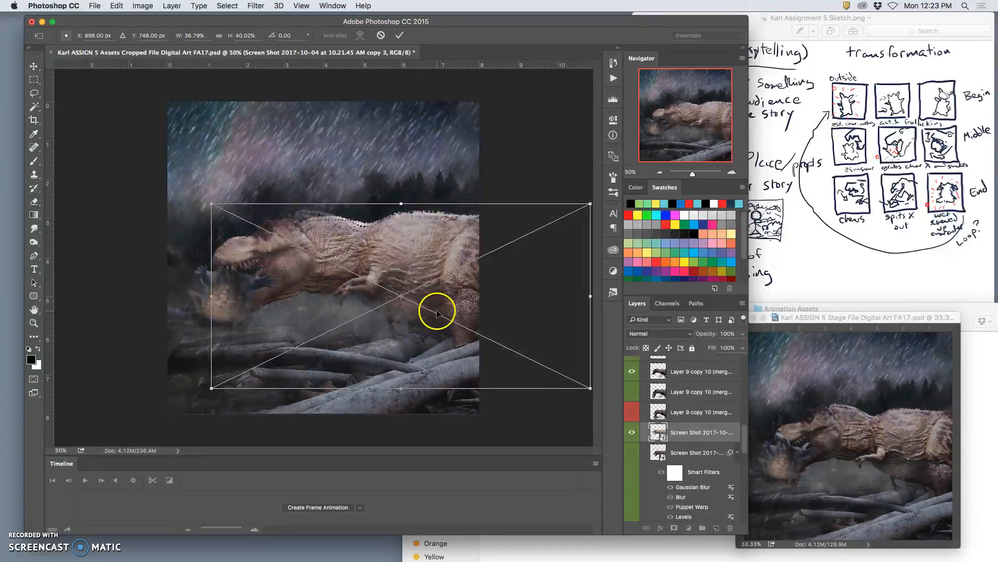
right_click(447, 302)
left_click(460, 331)
left_click_drag(403, 387, 399, 406)
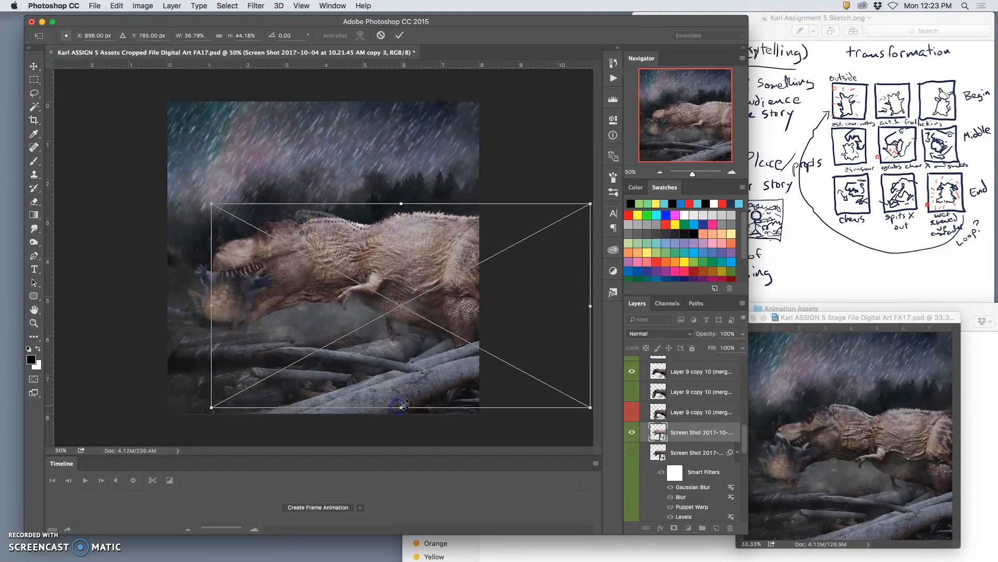
key("Return")
Shift the dinosaur copy slightly down and forward to fit the reference, and hide the faded merged dinosaur layer.
key("e")
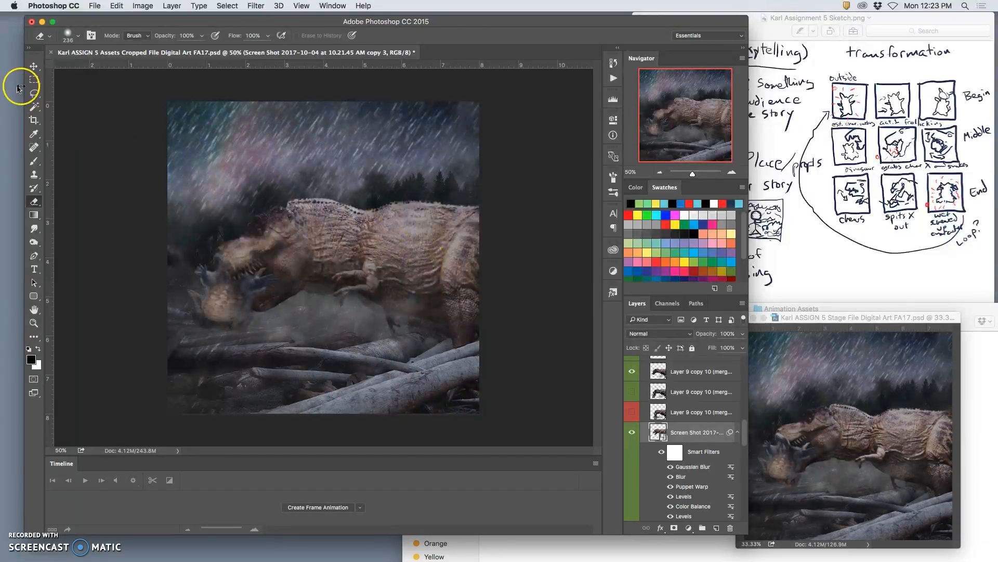
left_click(34, 67)
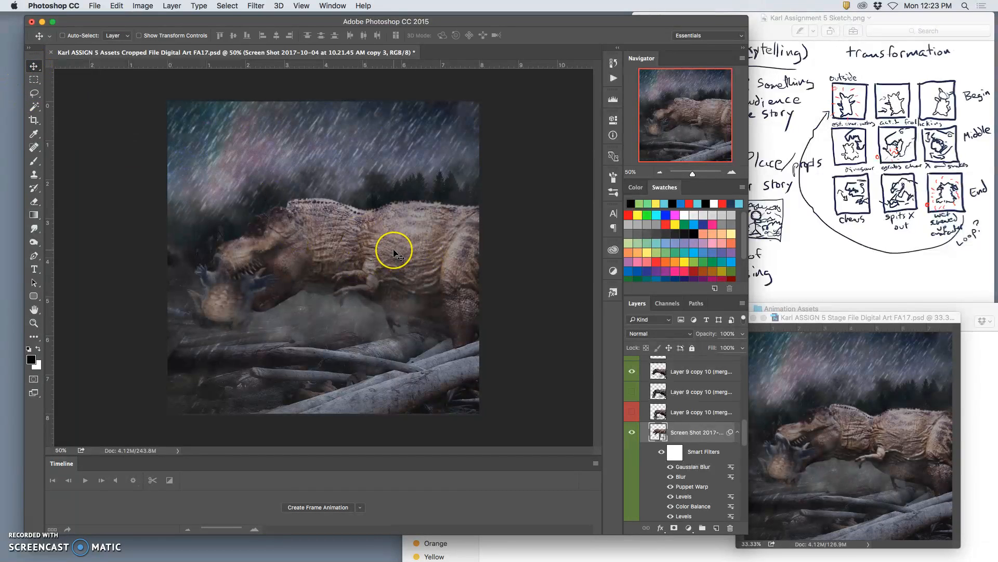
left_click_drag(394, 252, 387, 260)
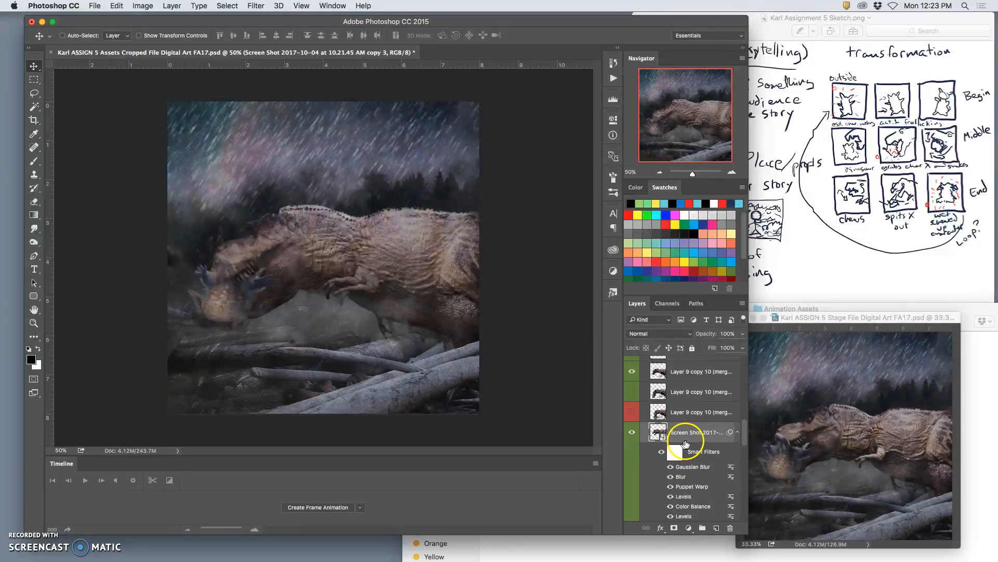
left_click(633, 371)
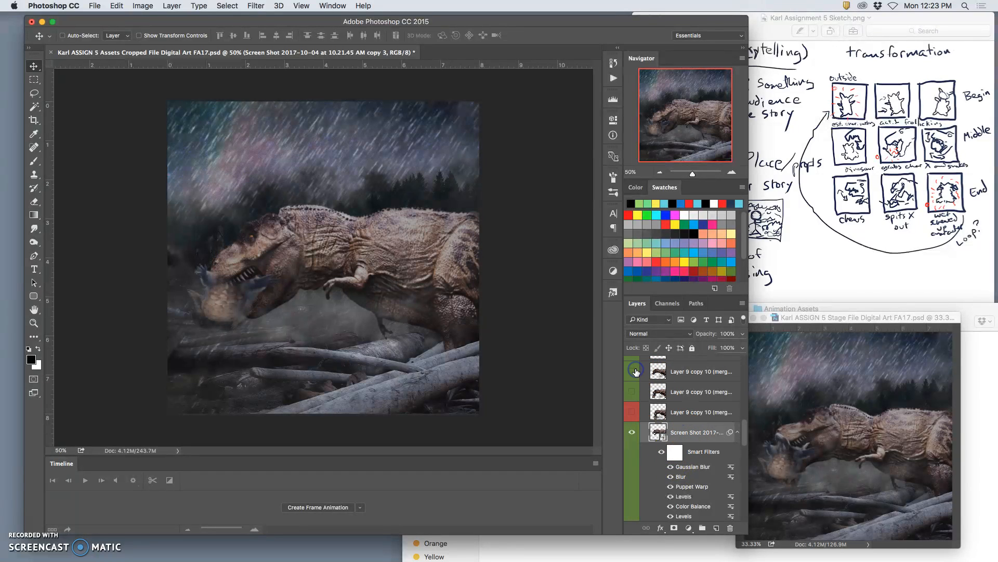
Identify the prey on Layer 12 and move it into the dinosaur's mouth.
scroll(695, 422, "up", 3)
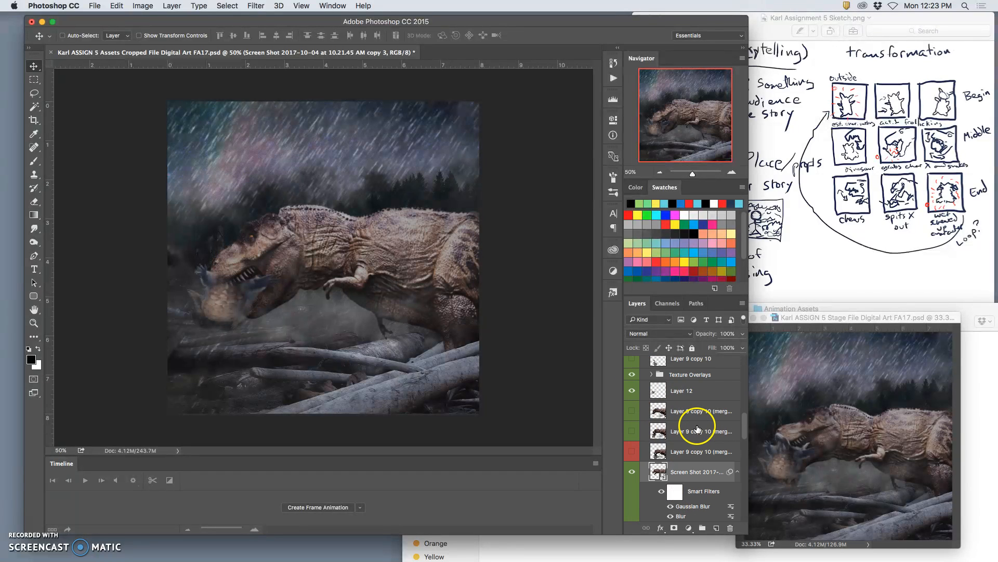
left_click(635, 390)
left_click(633, 391)
left_click(644, 390)
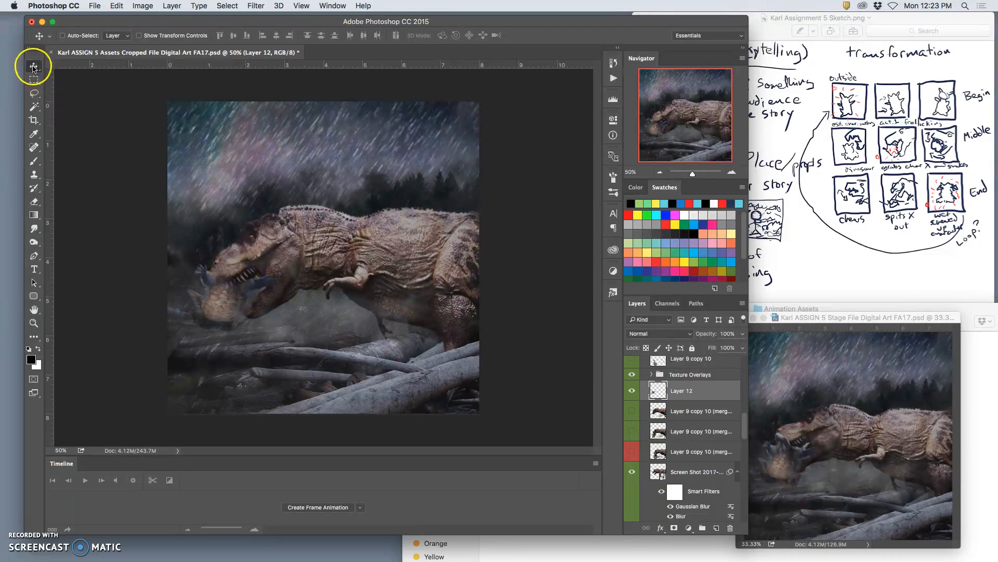
left_click_drag(253, 260, 254, 281)
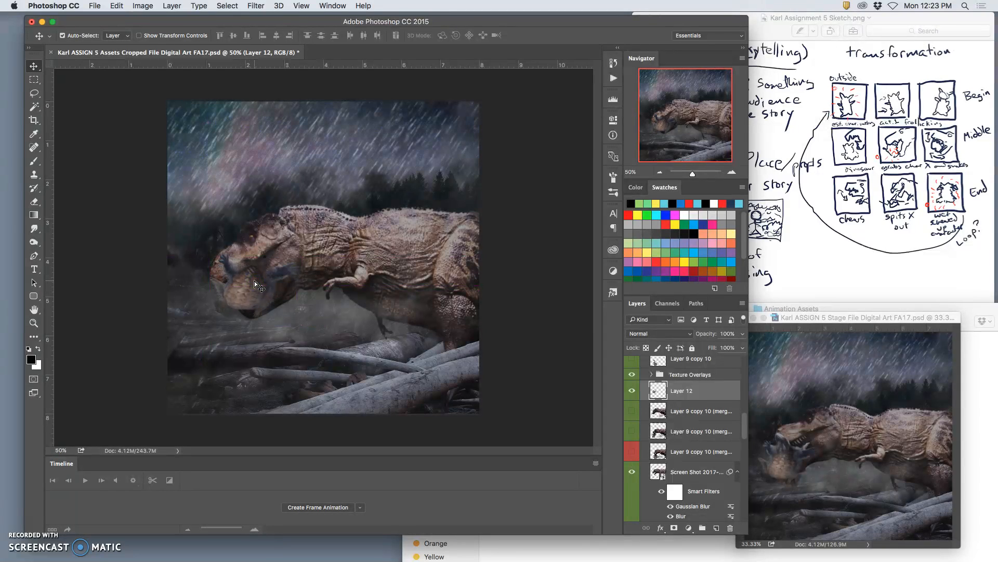
Scale the prey on Layer 12 down to about 77% so it fits inside the dinosaur's jaws.
key("ctrl+t")
left_click_drag(302, 318, 293, 308)
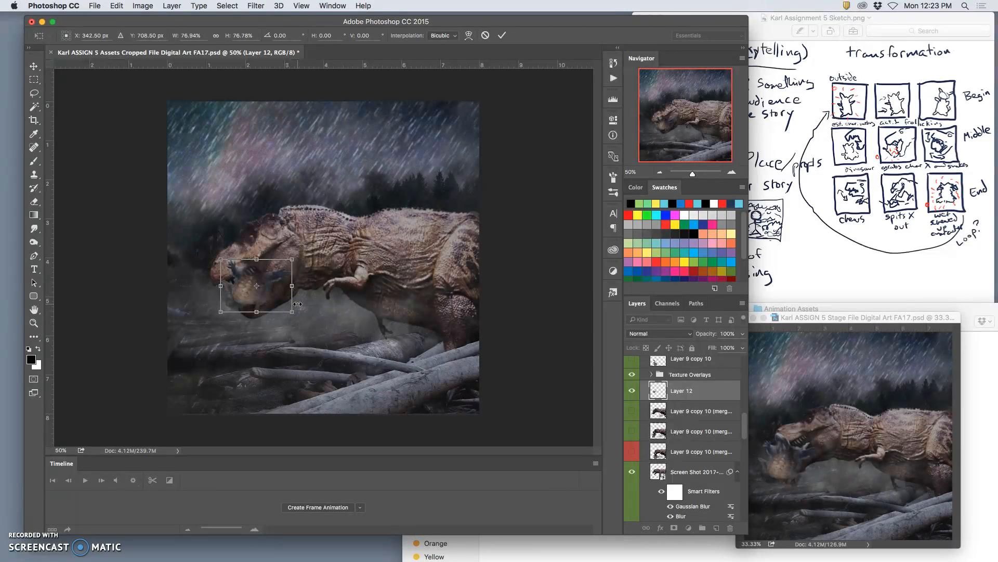
key("Return")
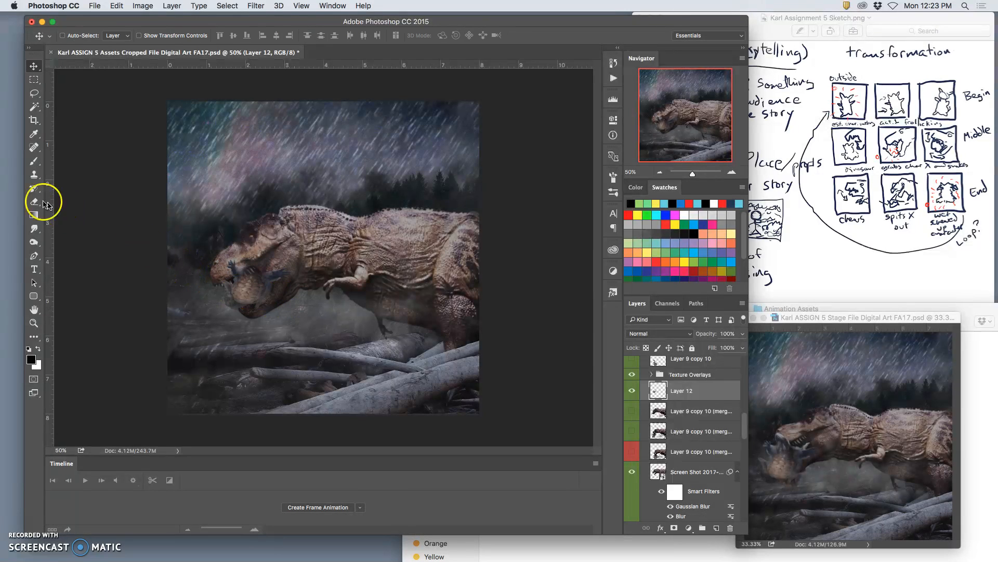
Erase the parts of the prey on Layer 12 that stick out around the dinosaur's jaws.
left_click(34, 202)
mouse_move(312, 328)
left_mouse_down()
mouse_move(286, 307)
mouse_move(272, 317)
mouse_move(274, 350)
left_mouse_up()
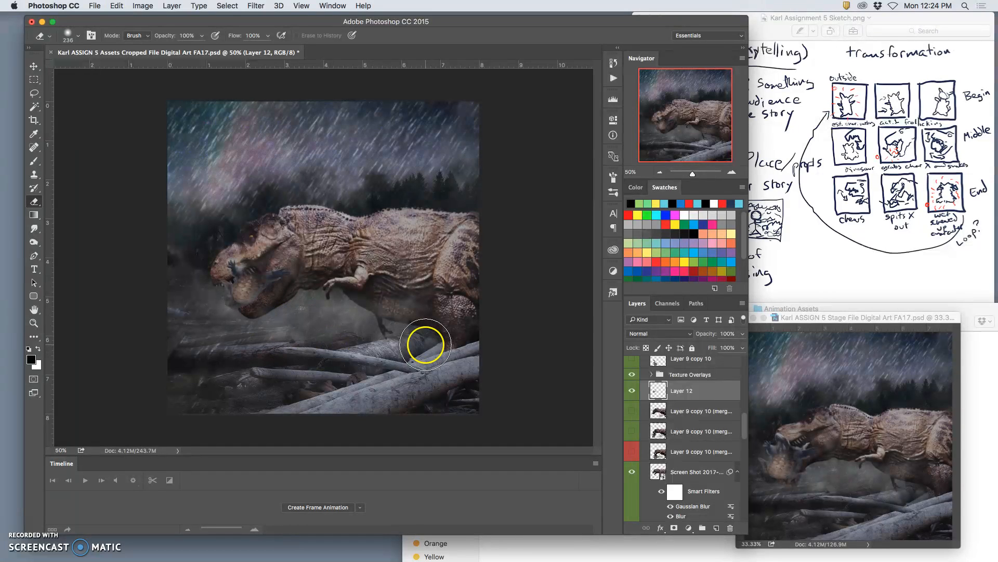
left_click_drag(266, 254, 218, 252)
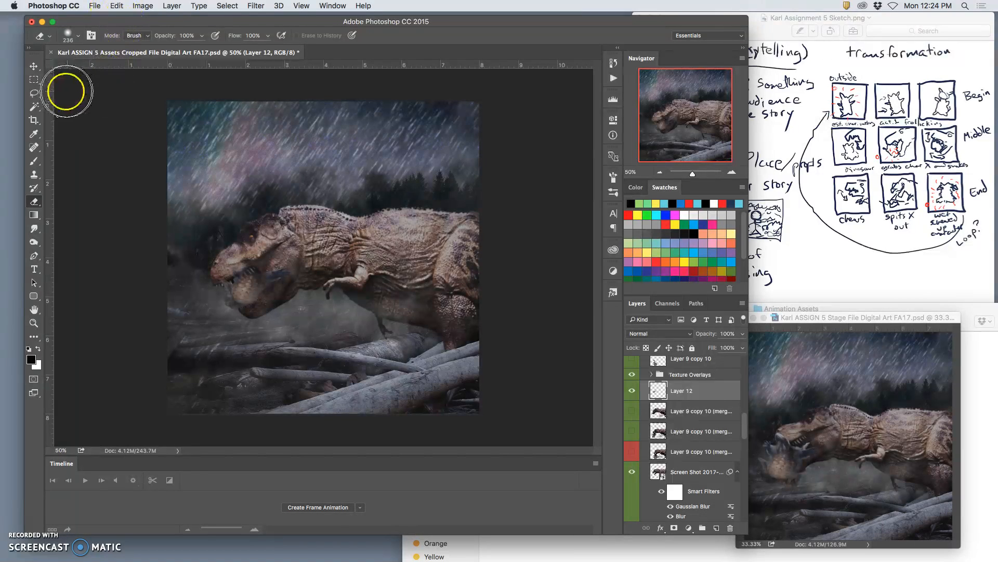
Darken the remaining prey inside the dinosaur's mouth with the Burn tool, using the Shadows range at 17% exposure.
left_click(34, 242)
mouse_move(235, 300)
left_mouse_down()
mouse_move(256, 277)
mouse_move(240, 286)
mouse_move(263, 288)
left_mouse_up()
left_click(151, 35)
left_click(148, 19)
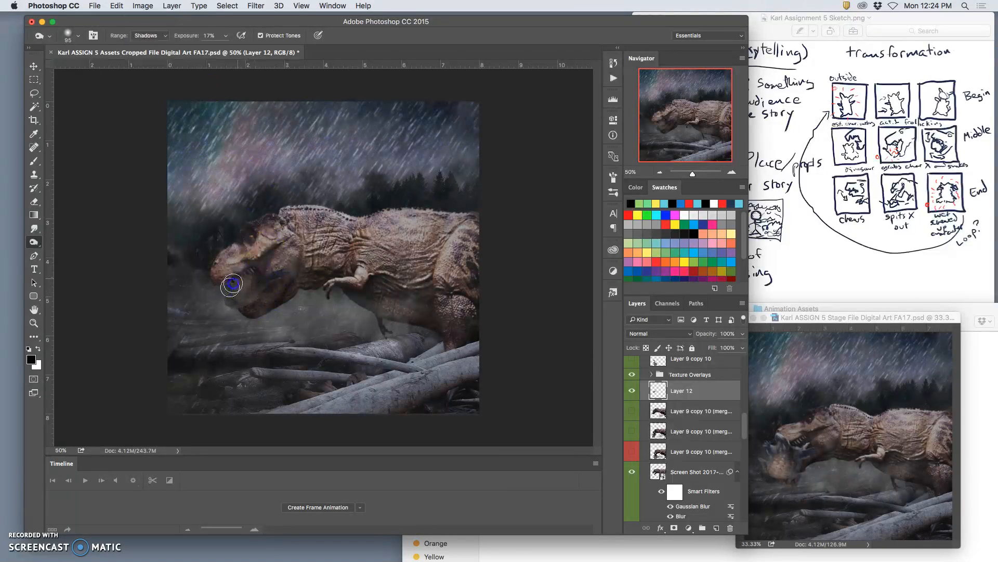
left_click(402, 370)
Switch the rain for this frame by showing the Rain 1 group and hiding the Rain 2 group.
left_click(632, 452)
scroll(677, 468, "down", 5)
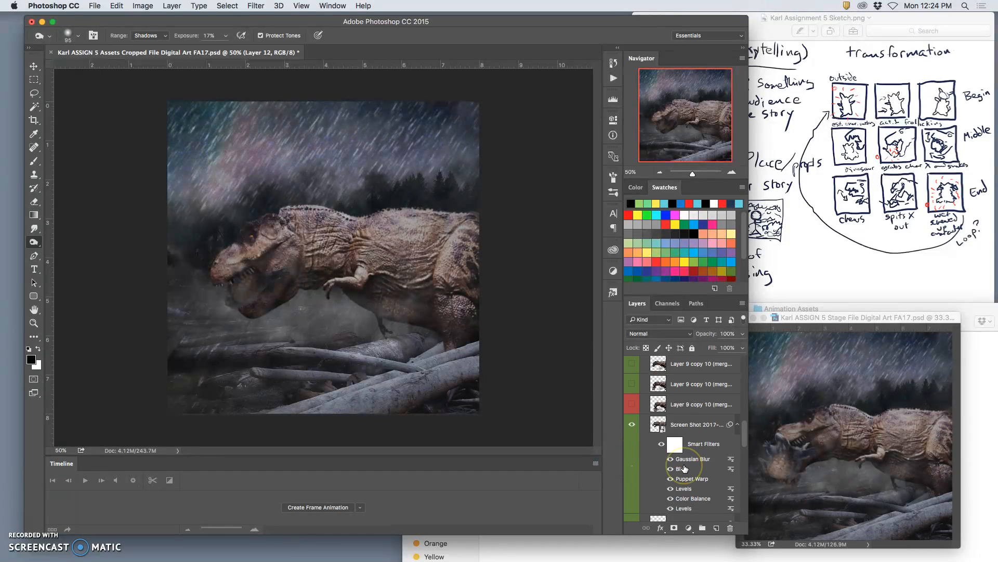
scroll(684, 468, "down", 5)
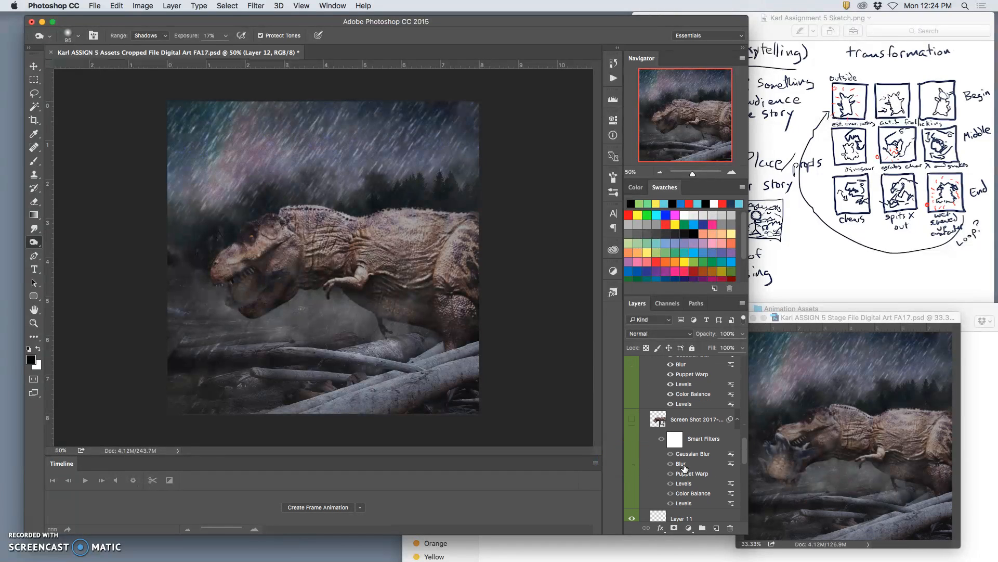
scroll(685, 468, "down", 5)
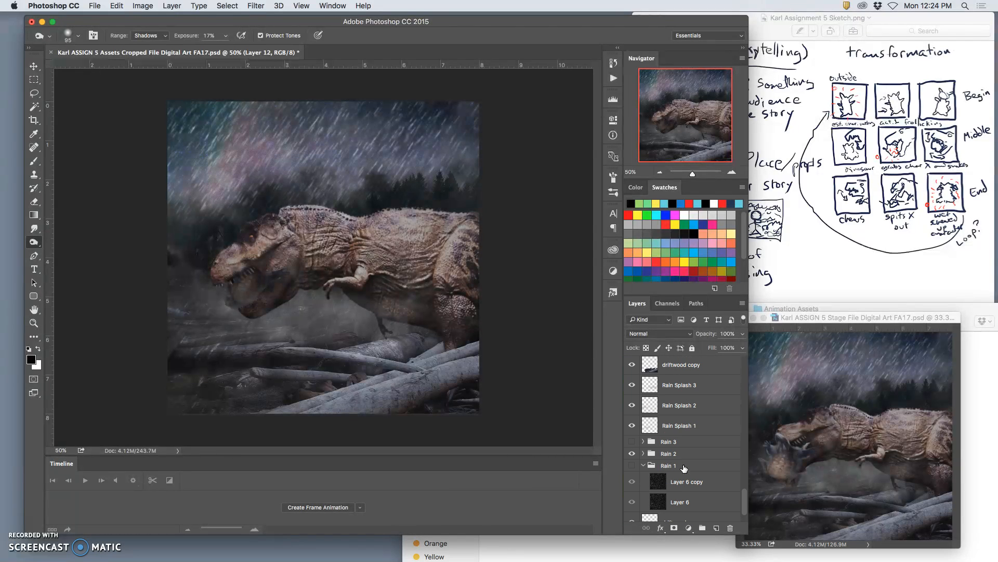
left_click(633, 466)
left_click(632, 454)
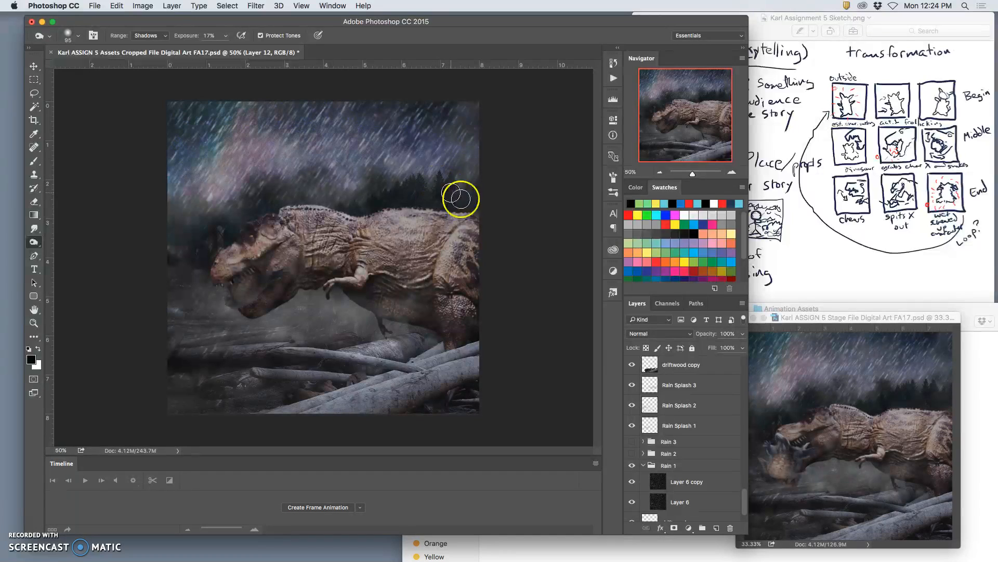
Create a merged copy of the scene above OVERLAY LAYER in Assets and paste it into the Stage file.
scroll(675, 401, "up", 10)
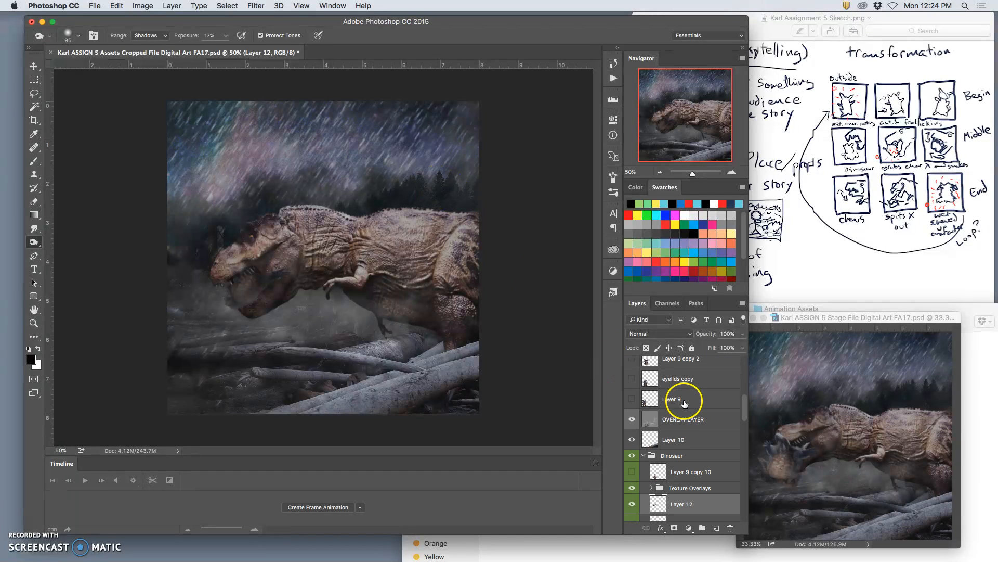
left_click(675, 414)
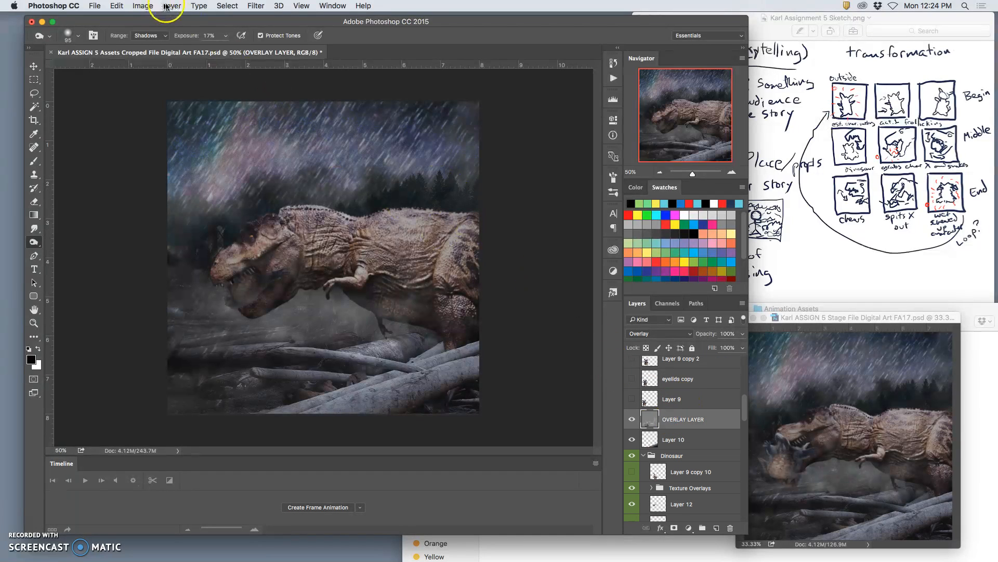
left_click(166, 6)
left_click(201, 391, "alt")
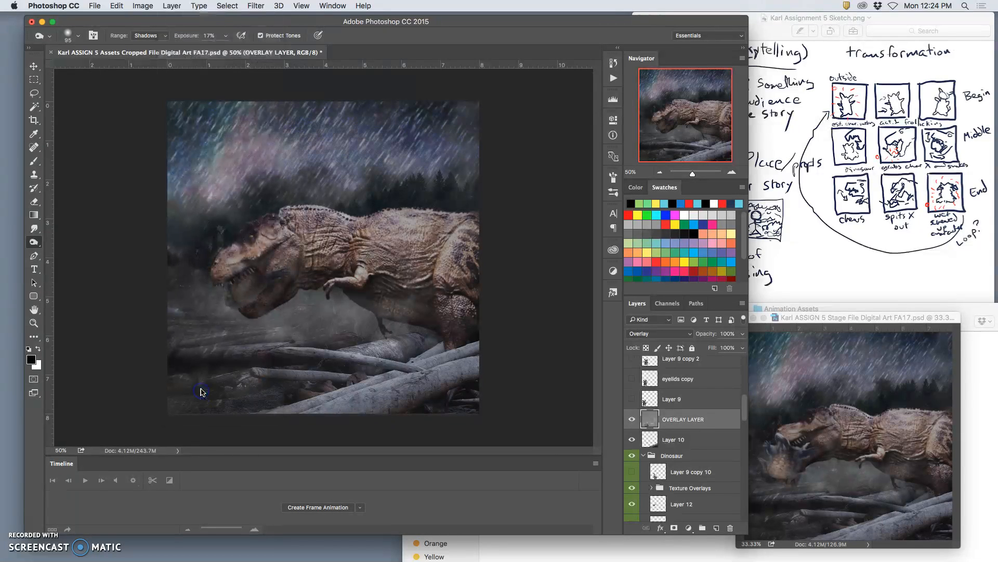
left_click(805, 337)
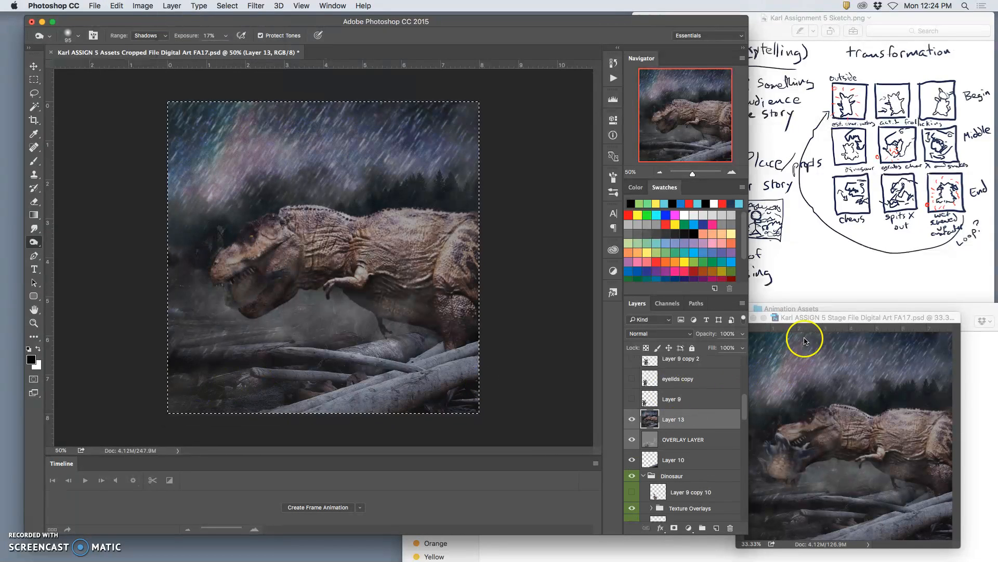
key("super+v")
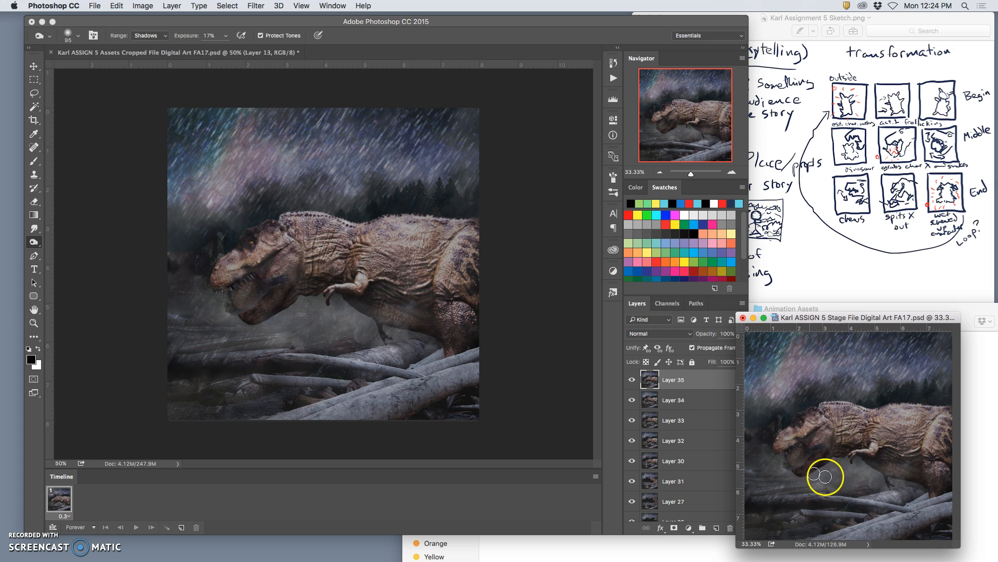
Compare the latest Stage frames by toggling the visibility of Layers 35 through 32.
left_click(633, 383)
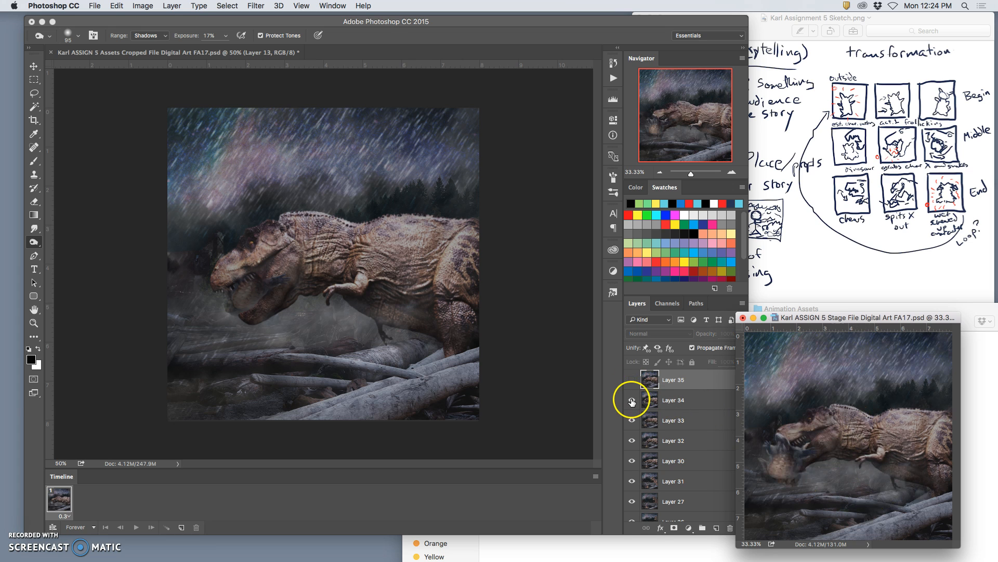
left_click(632, 400)
left_click(632, 419)
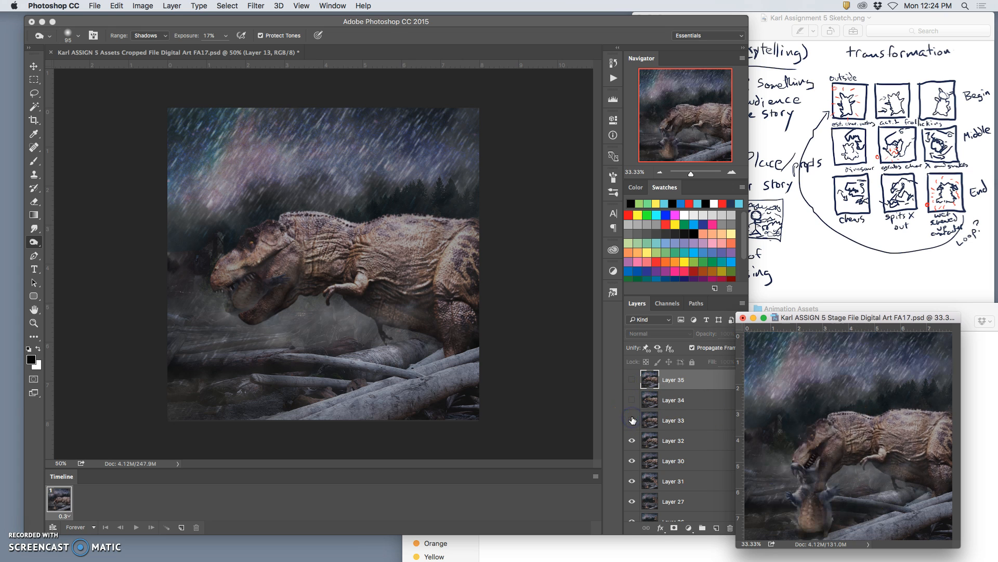
left_click(633, 440)
left_click(633, 439)
left_click(632, 421)
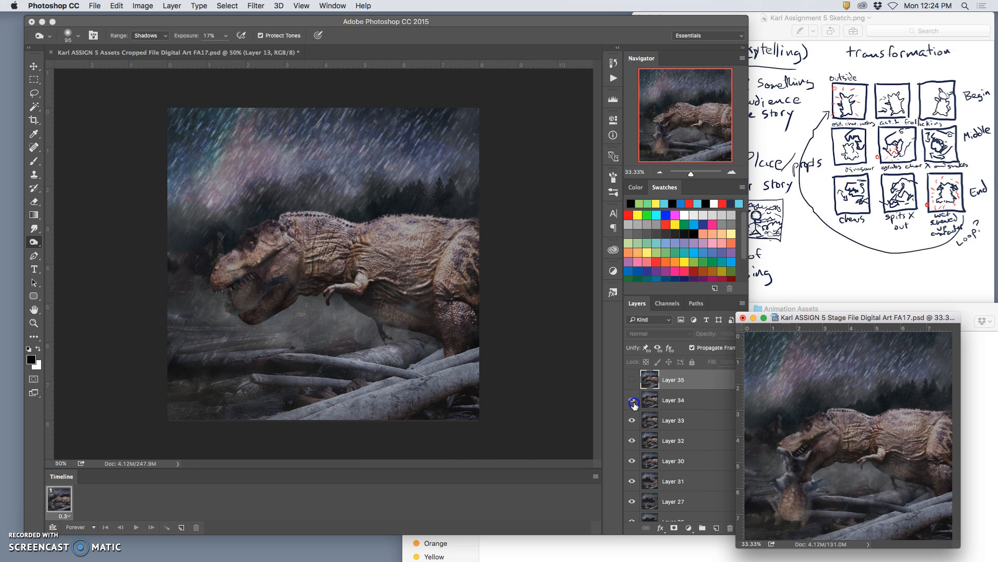
left_click(633, 402)
left_click(632, 381)
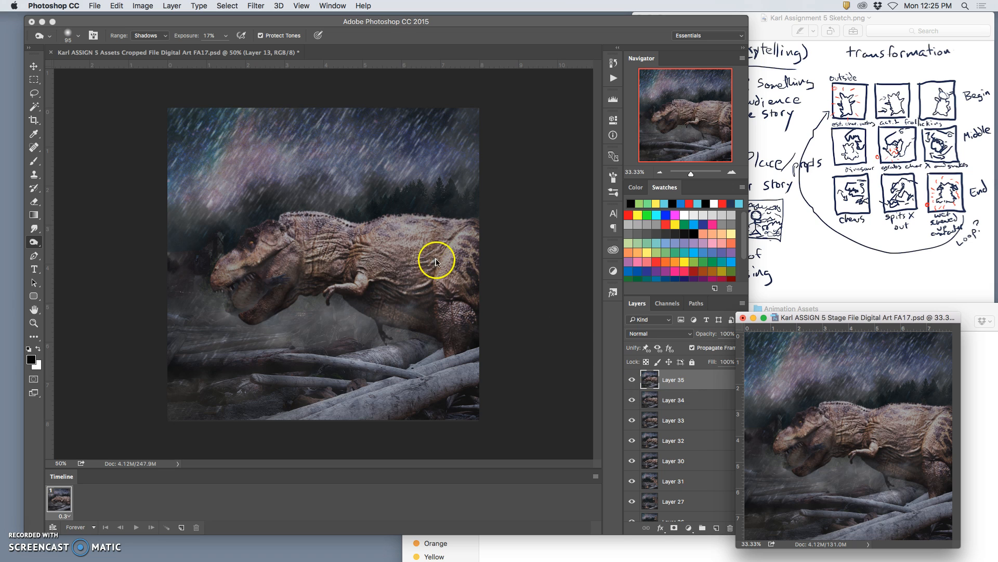
left_click(635, 380)
left_click(633, 380)
Return to the Assets file, clear the selection and delete the merged Layer 13.
left_click(494, 323)
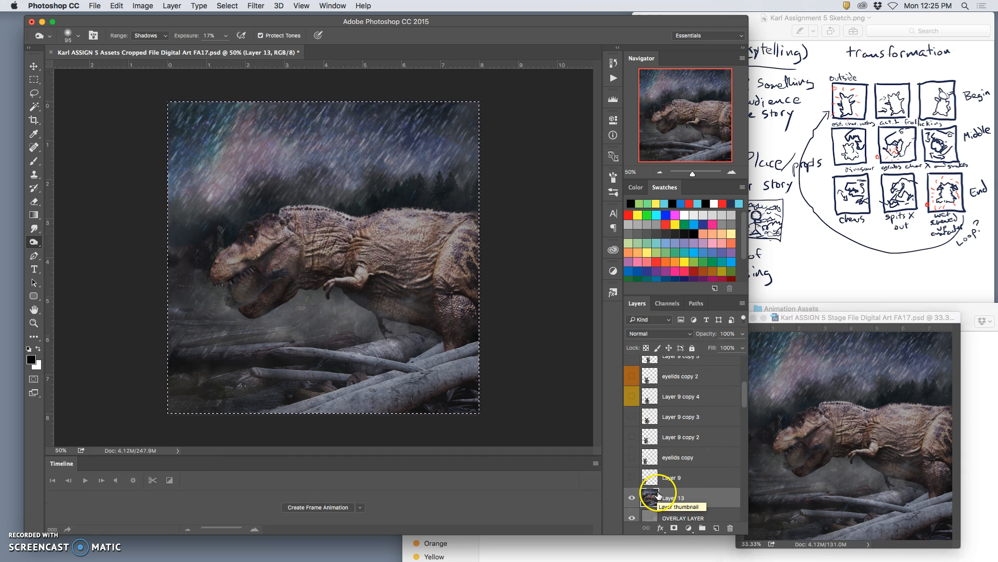
key("super+d")
key("BackSpace")
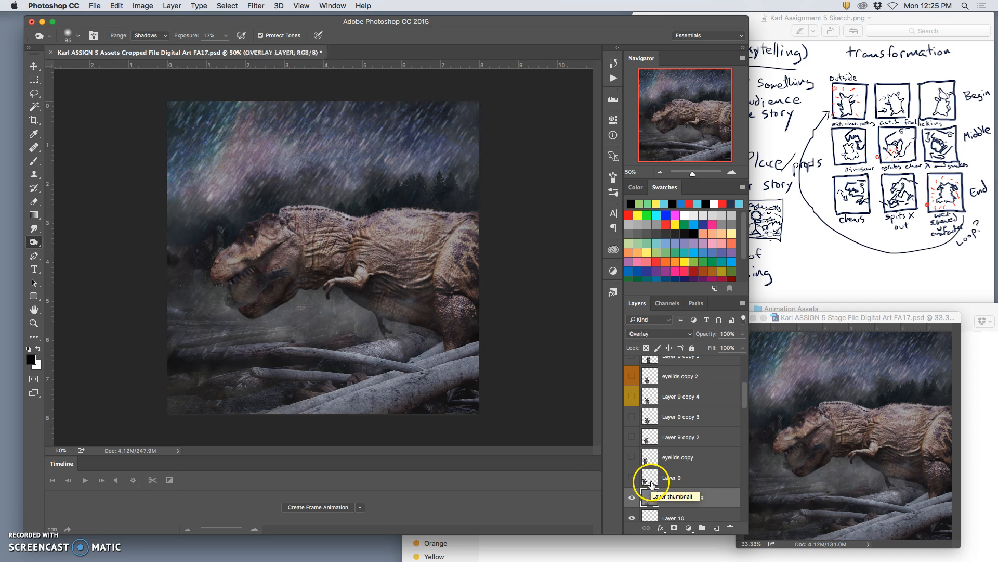
Examine the Assets layers in and around the Dinosaur group, previewing the hidden source dinosaur and the red-labelled merged dinosaur.
scroll(689, 475, "down", 2)
scroll(689, 475, "down", 10)
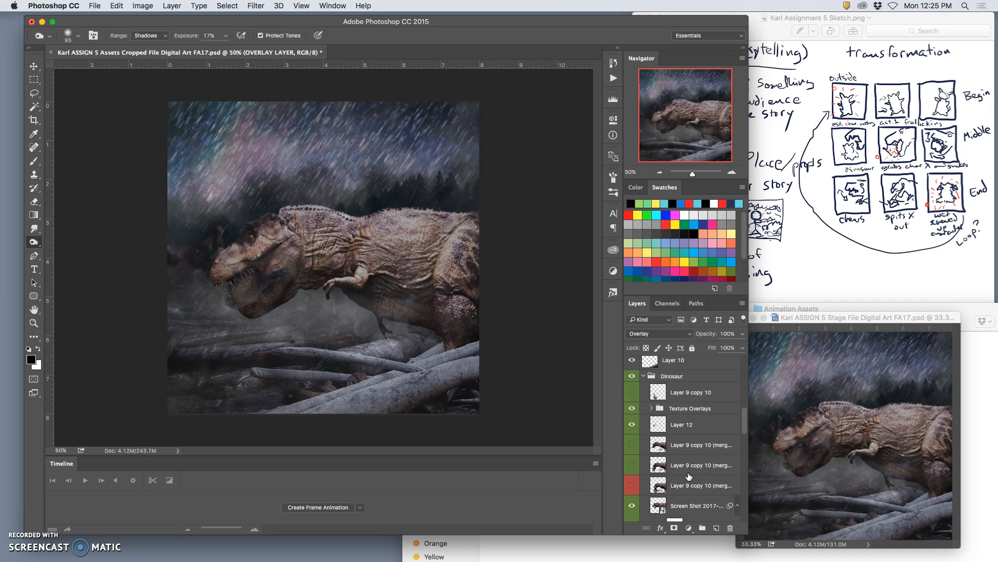
scroll(688, 475, "up", 4)
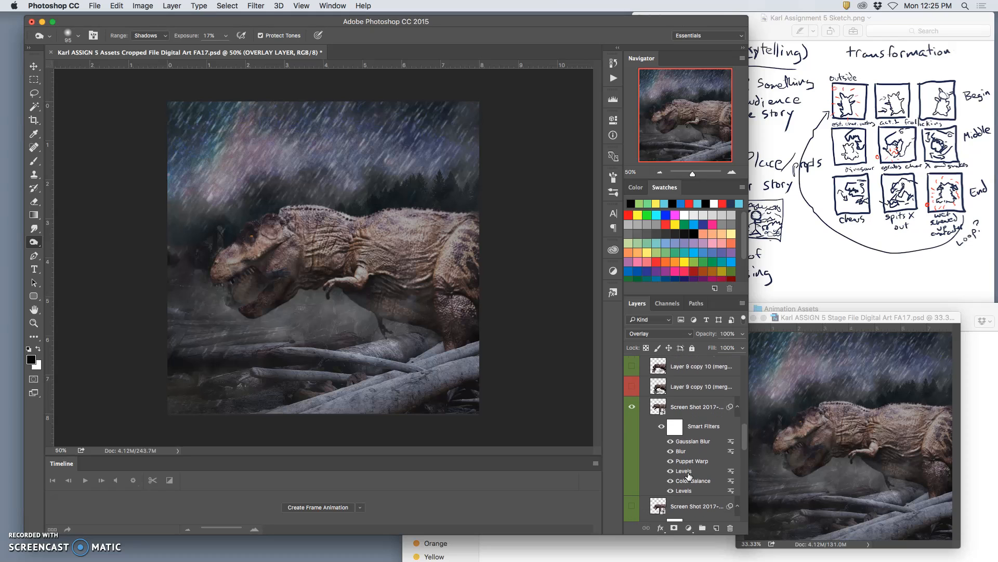
scroll(689, 475, "down", 5)
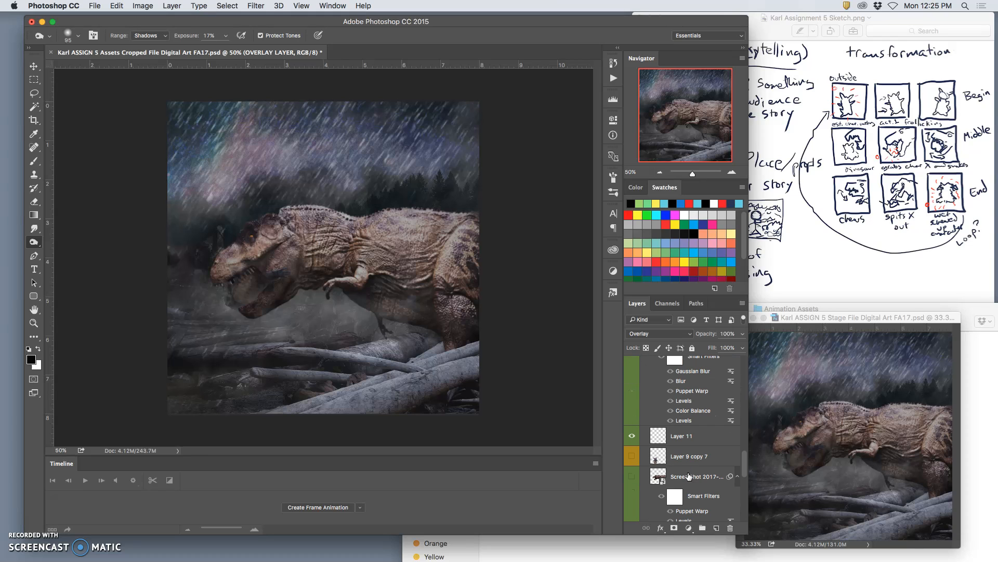
scroll(689, 476, "down", 4)
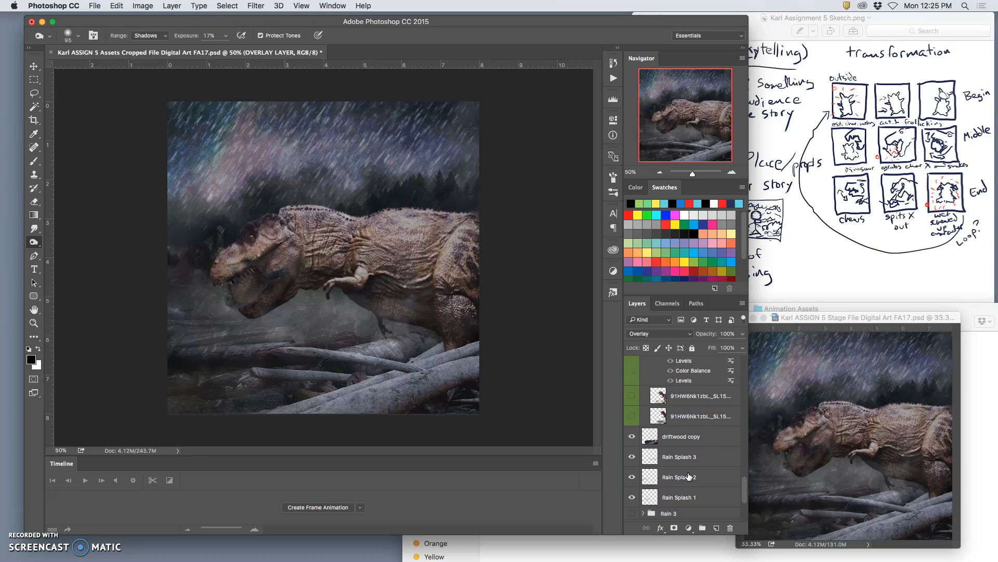
scroll(688, 475, "up", 1)
left_click(631, 440)
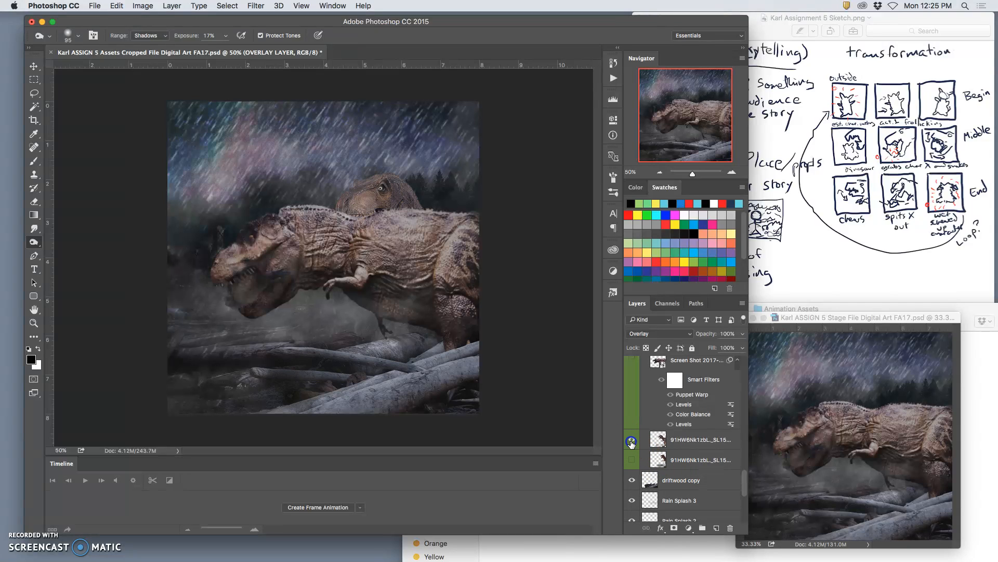
left_click(632, 442)
scroll(636, 443, "up", 5)
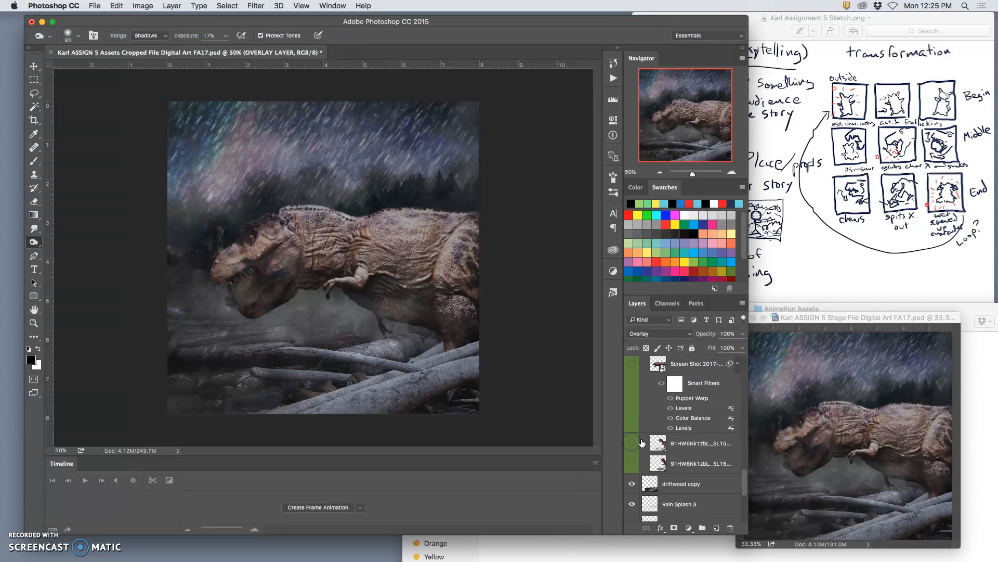
scroll(641, 443, "up", 5)
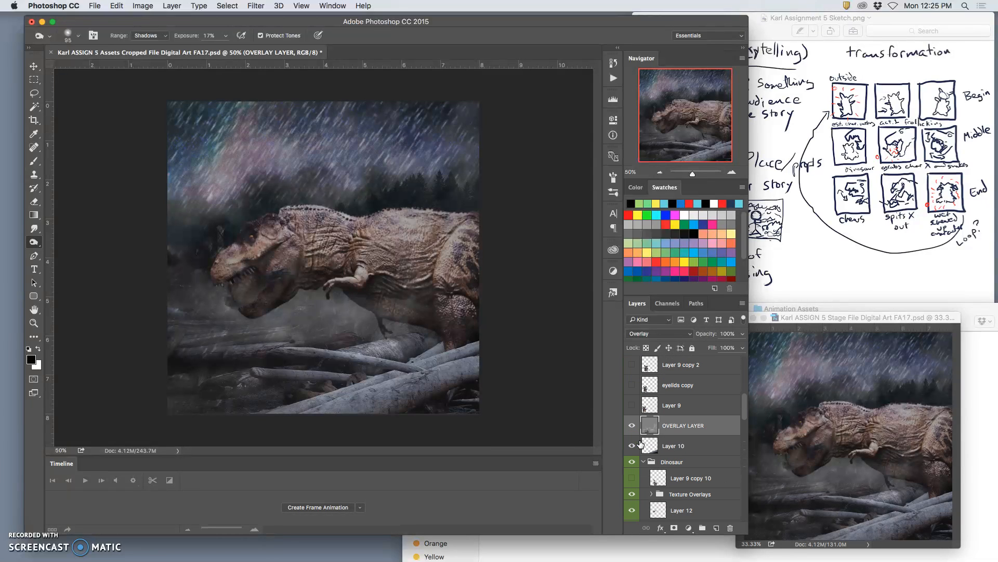
scroll(640, 443, "up", 8)
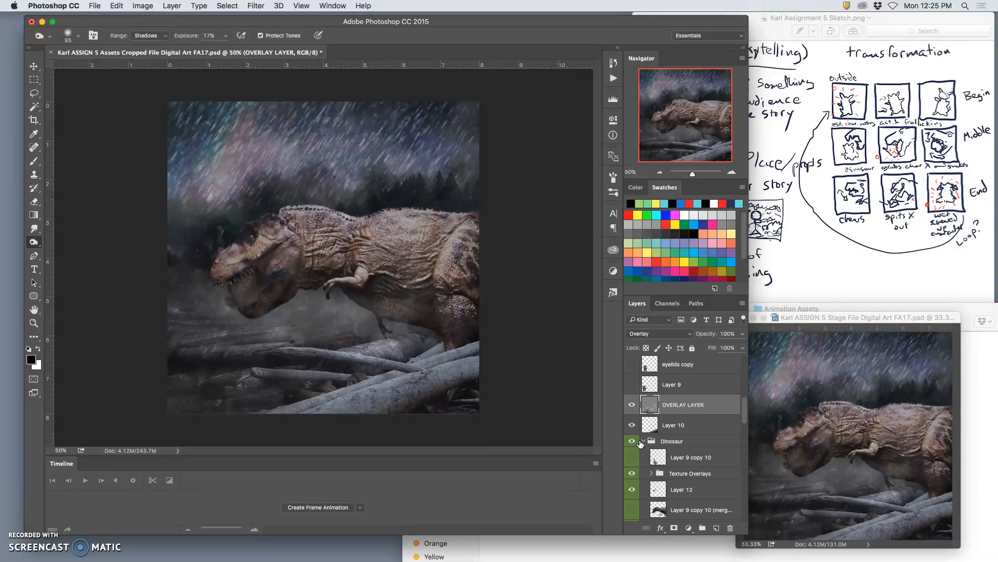
scroll(641, 443, "down", 3)
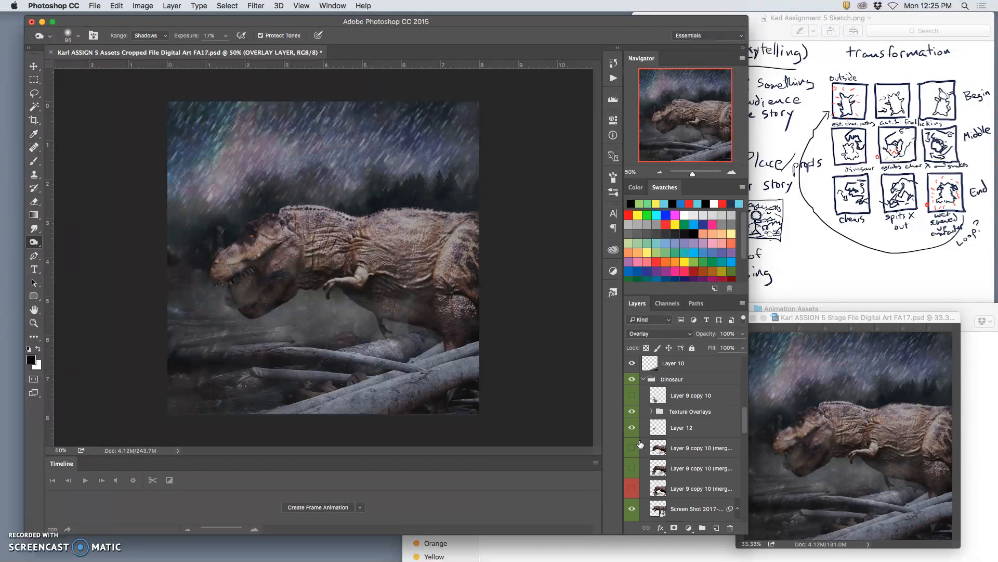
left_click(633, 481)
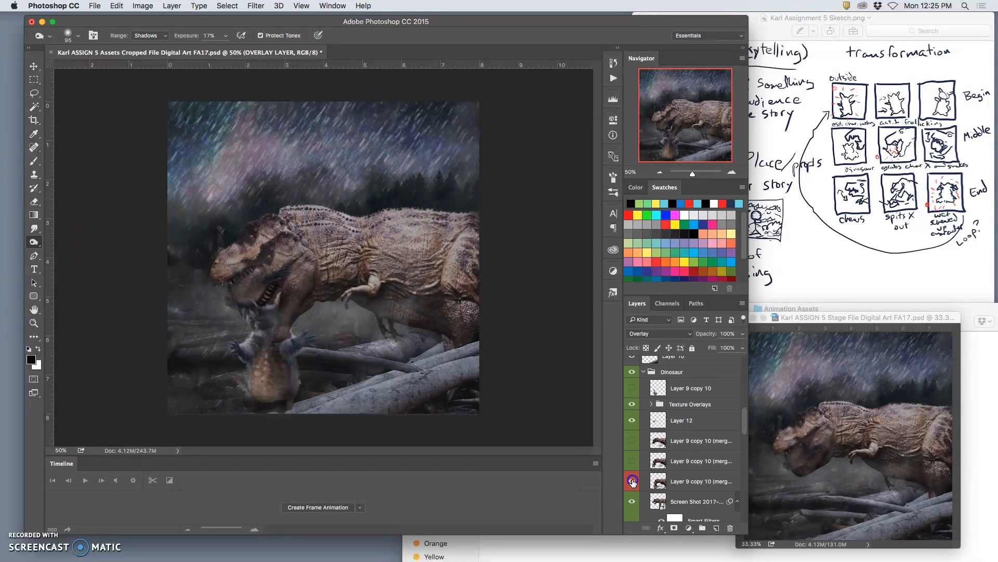
left_click(633, 481)
scroll(647, 482, "down", 5)
scroll(650, 483, "down", 6)
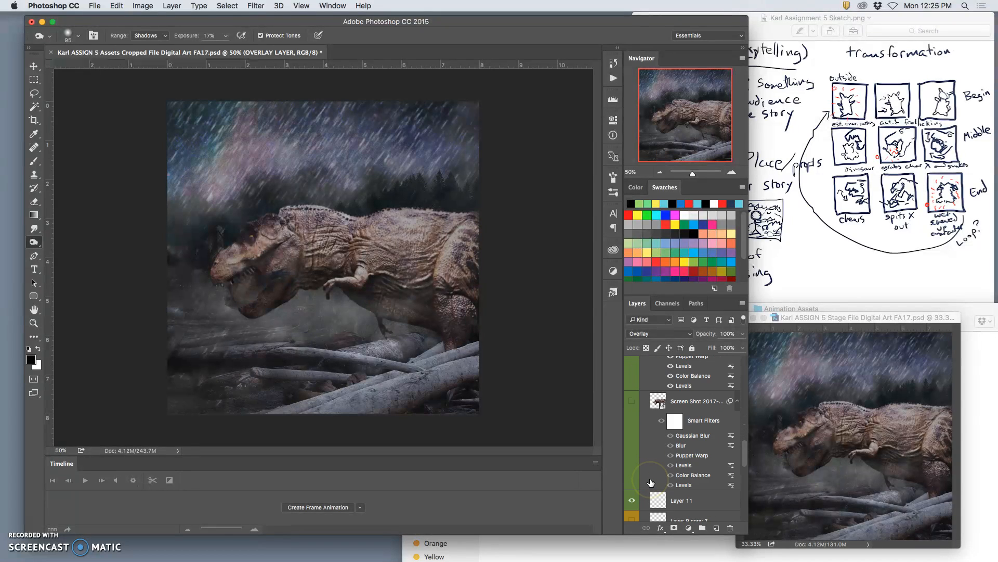
scroll(649, 480, "down", 5)
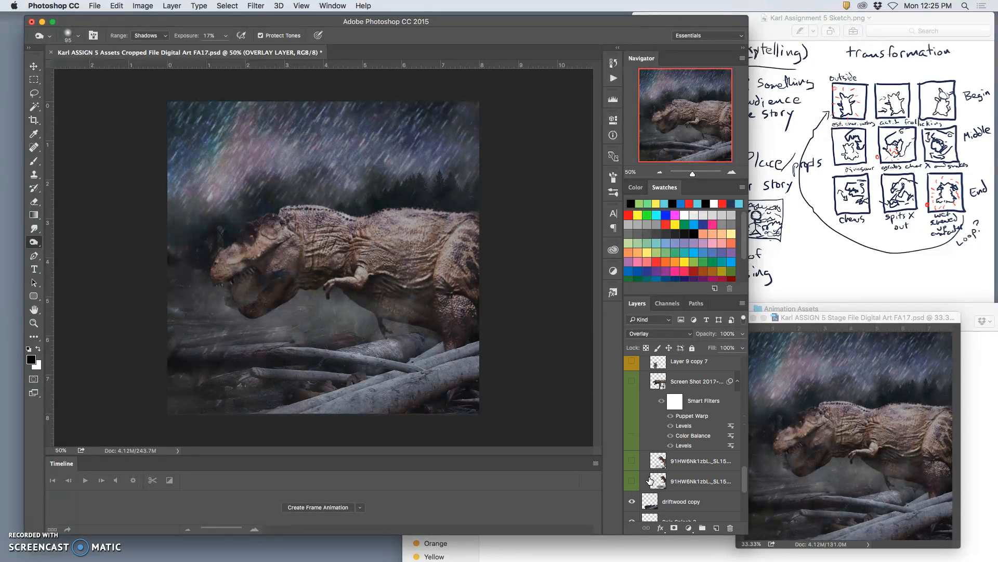
scroll(641, 460, "up", 1)
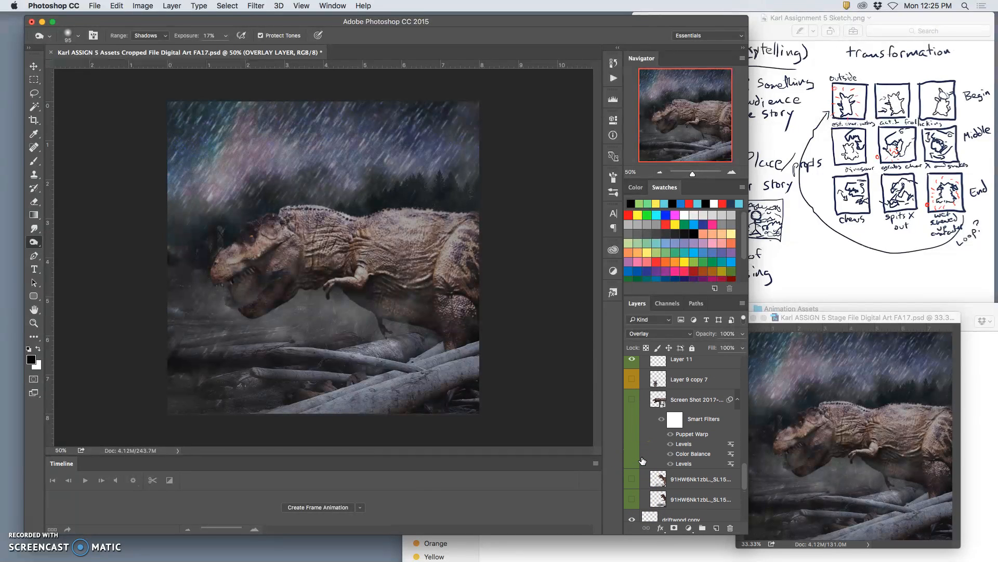
Show the lower 91HW6Nk1zbL._SL1500_ layer, lasso the area over the fallen logs and copy it to a new layer.
left_click(633, 499)
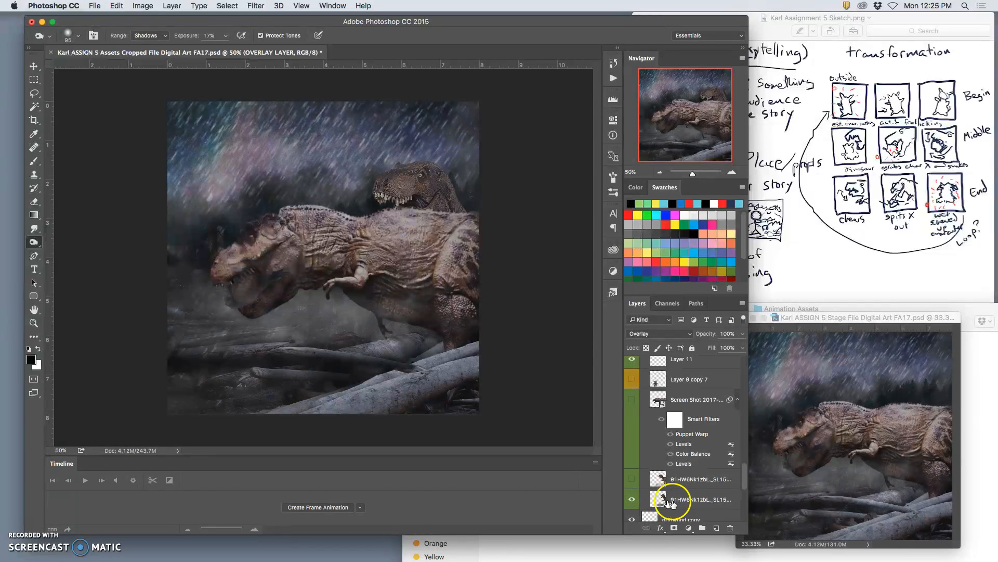
left_click(671, 502)
left_click(34, 93)
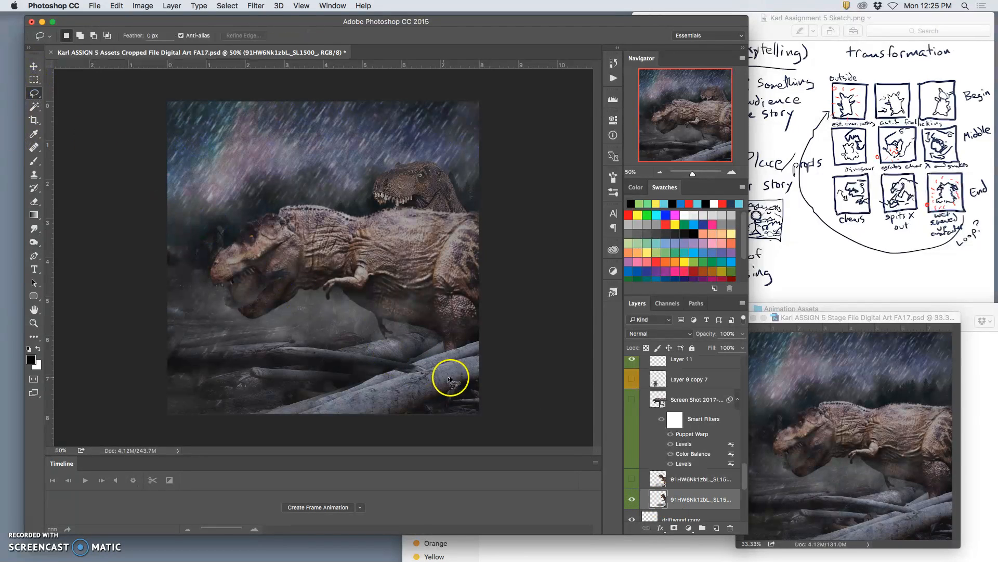
mouse_move(364, 390)
left_mouse_down()
mouse_move(308, 413)
mouse_move(249, 415)
mouse_move(205, 371)
mouse_move(343, 327)
left_mouse_up()
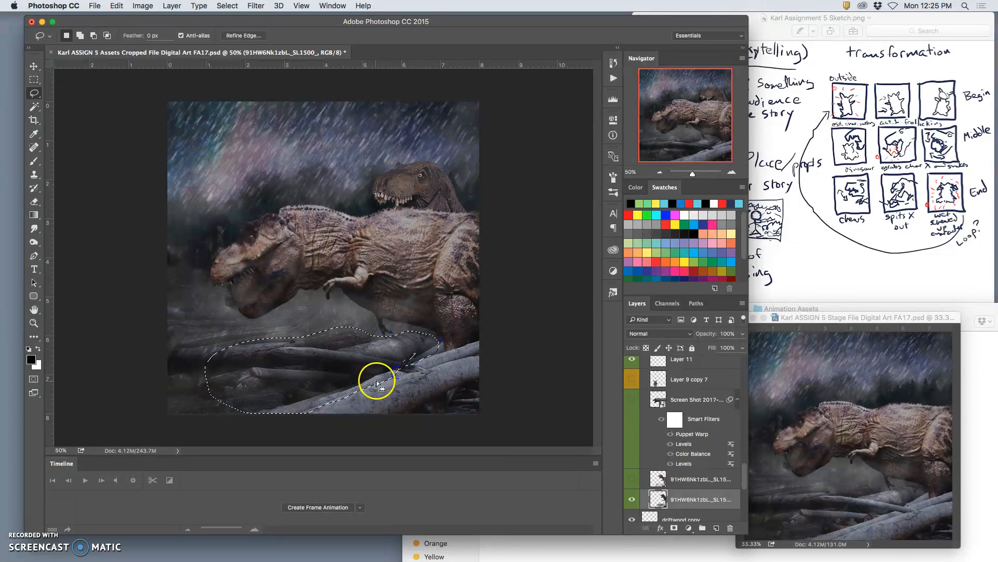
key("ctrl+j")
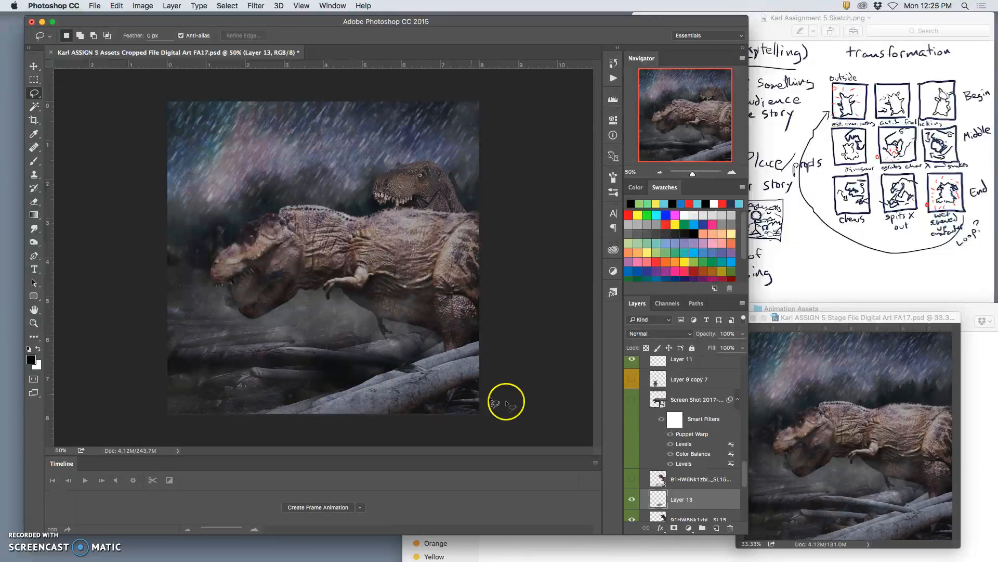
Hide the lower 91HW6Nk1zbL._SL1500_ layer and erase the edges of the copied logs on Layer 13.
left_click(633, 518)
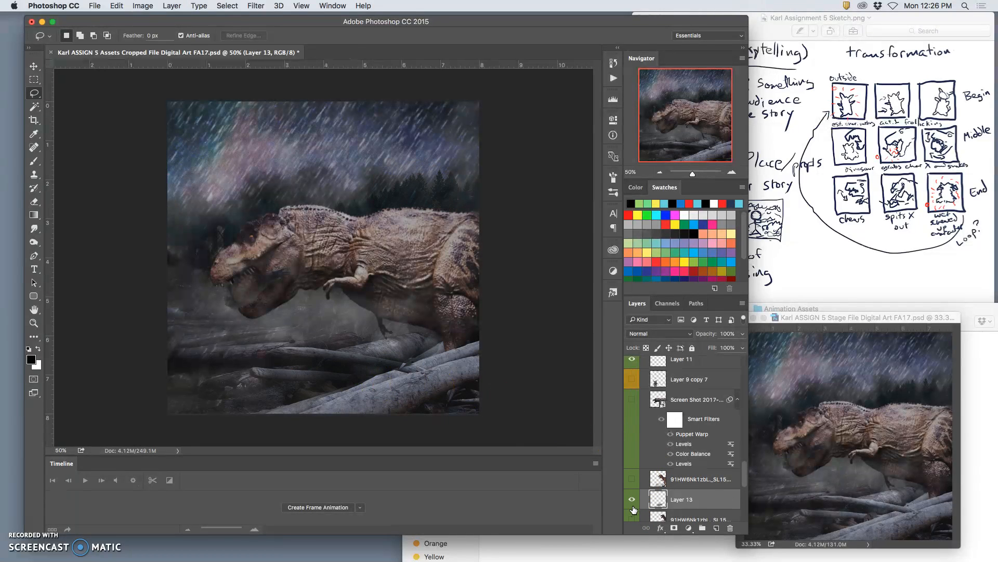
left_click(34, 202)
mouse_move(370, 357)
left_mouse_down()
mouse_move(428, 373)
mouse_move(410, 396)
left_mouse_up()
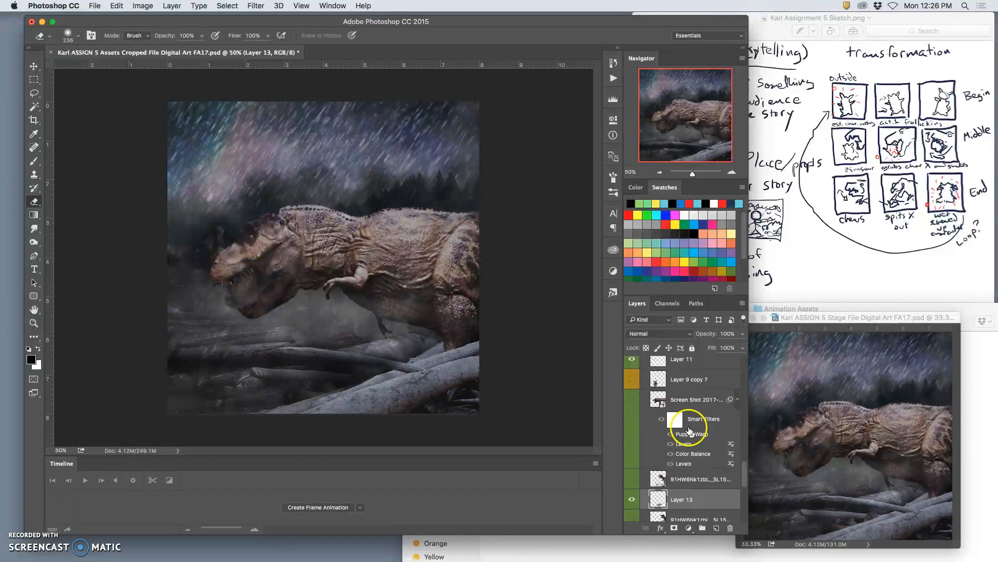
Stamp all visible layers into a merged layer above OVERLAY LAYER and paste a copy of it into the Stage file.
scroll(689, 430, "up", 10)
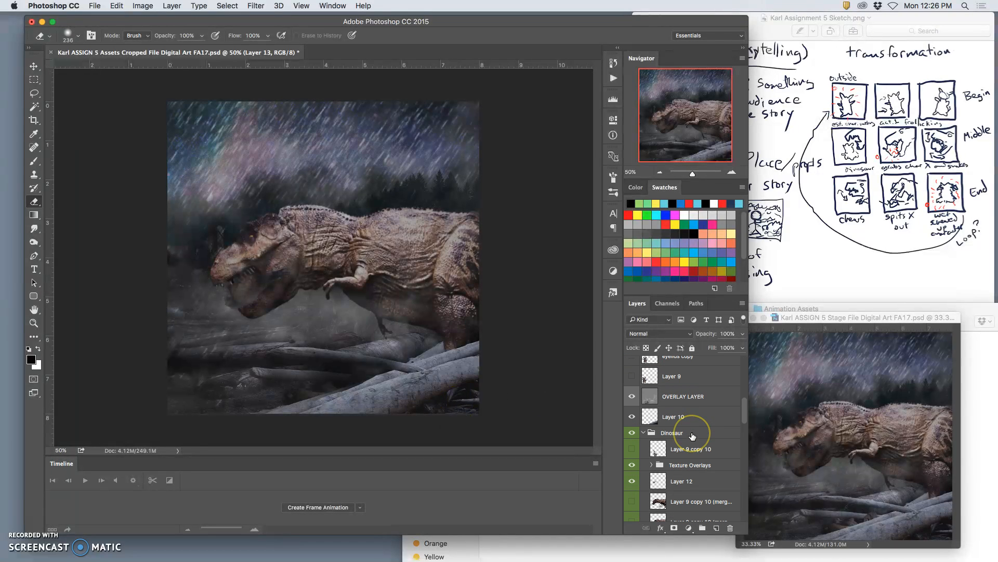
scroll(683, 439, "down", 1)
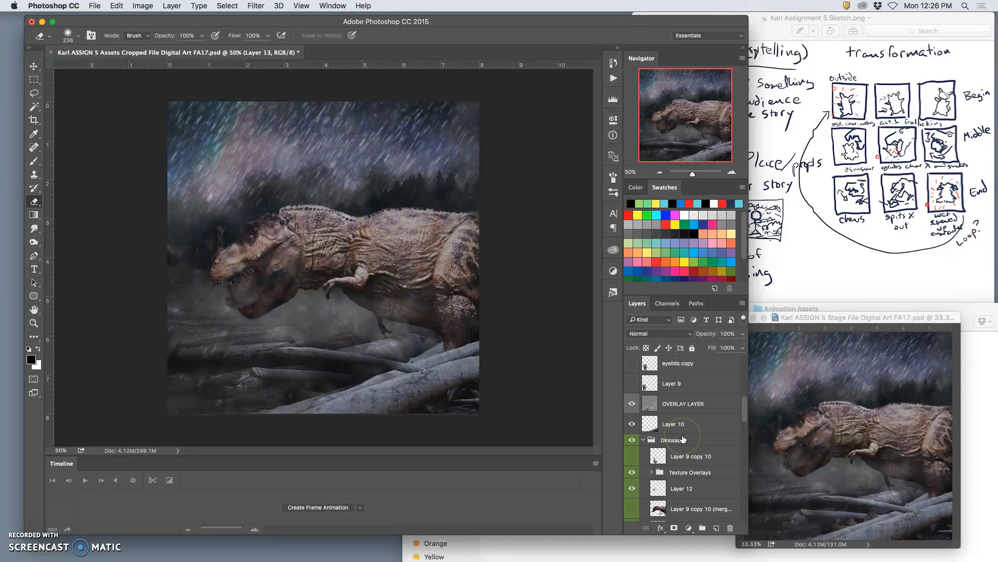
scroll(683, 439, "up", 4)
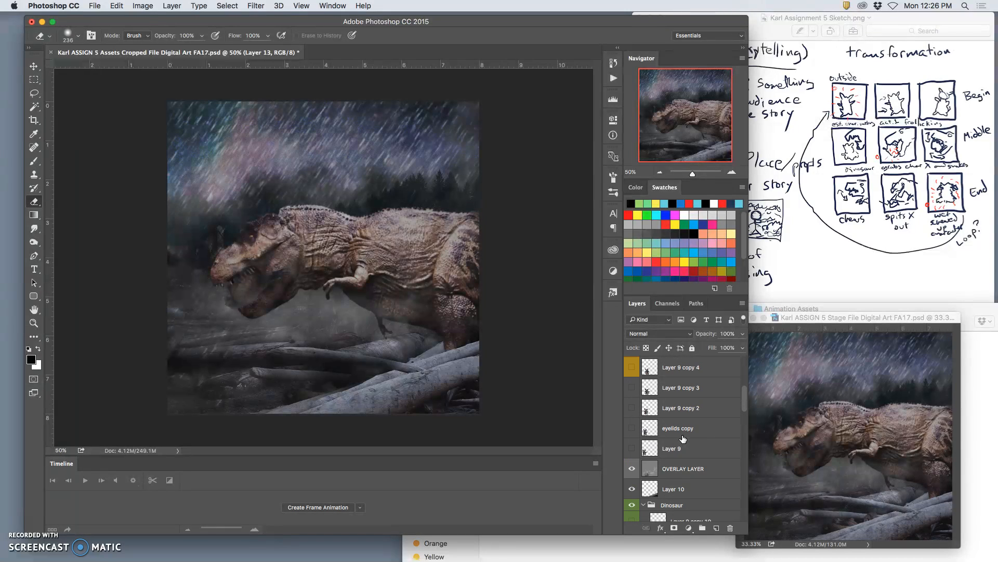
left_click(679, 472)
left_click(172, 6)
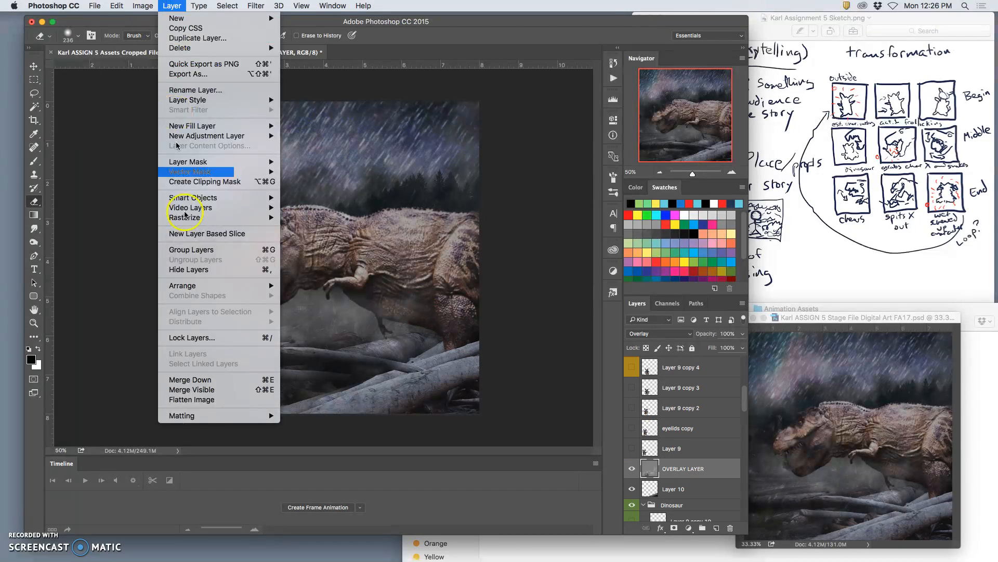
left_click(191, 390, "alt")
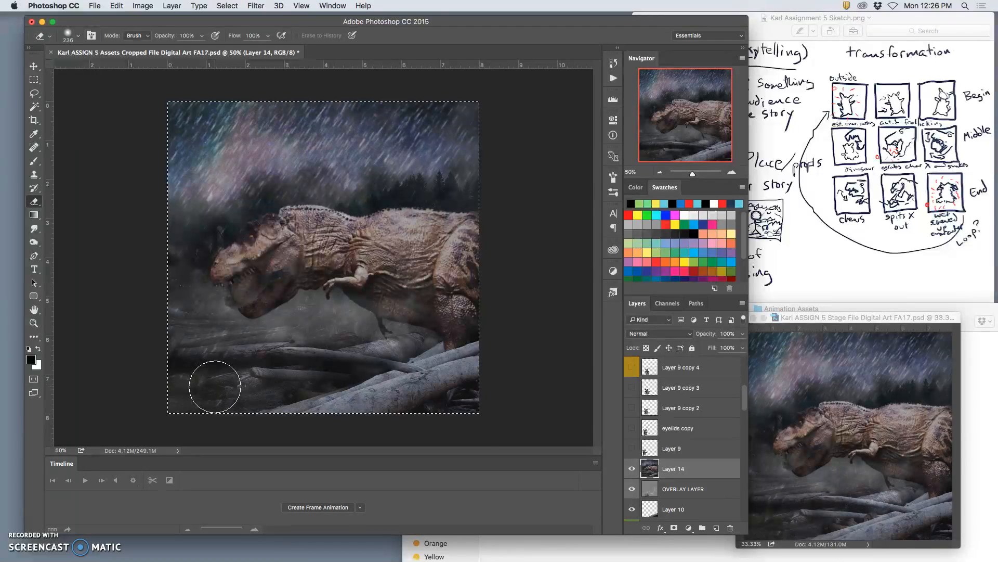
left_click(850, 476)
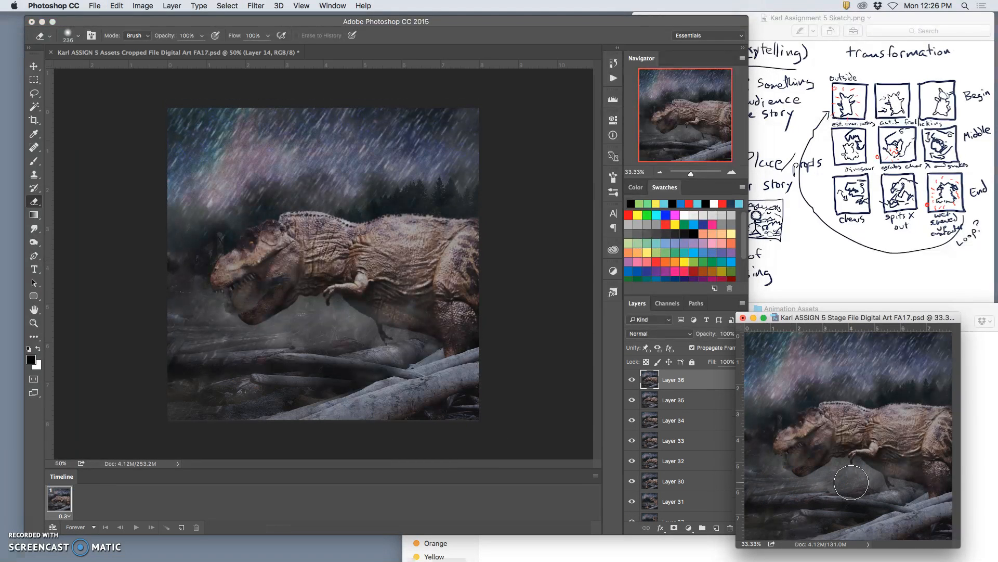
Delete Layer 35 from the Stage file and compare the new frame with Layer 34 by toggling Layer 36.
left_click(681, 406)
key("Delete")
left_click(634, 384)
left_click(634, 384)
left_click(634, 385)
left_click(633, 384)
left_click(634, 384)
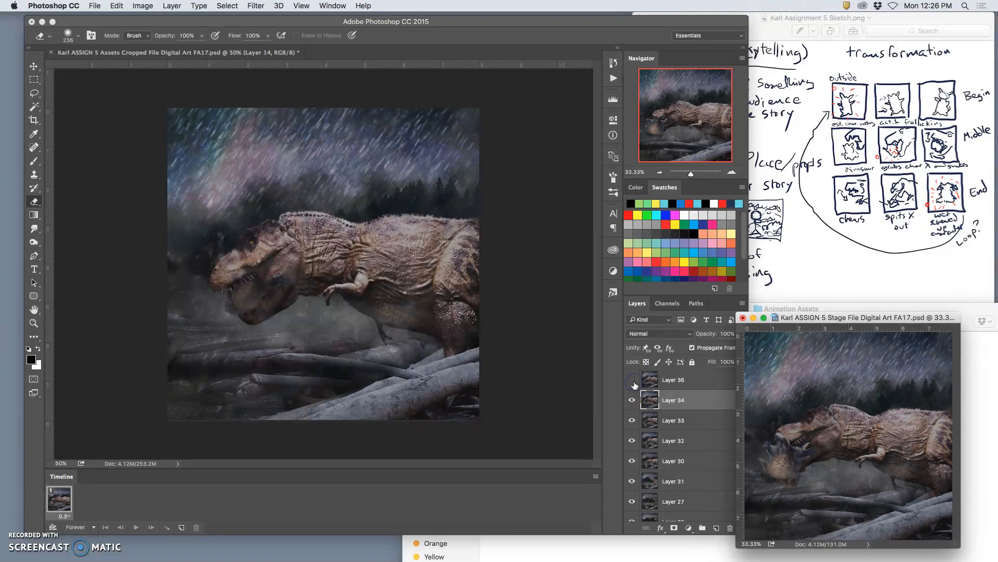
left_click(634, 384)
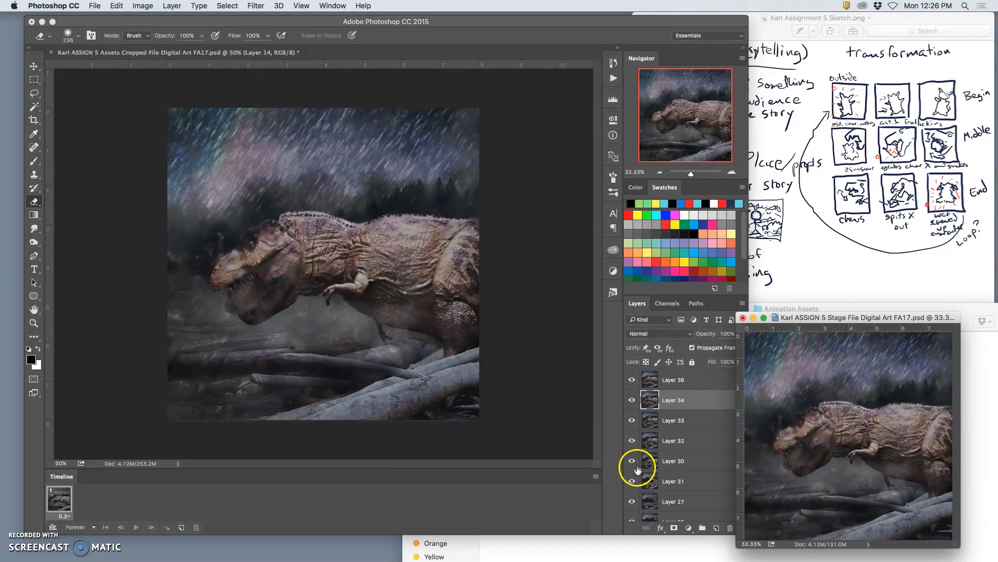
Return to the Assets file, clear the selection and delete the merged Layer 14.
left_click(468, 322)
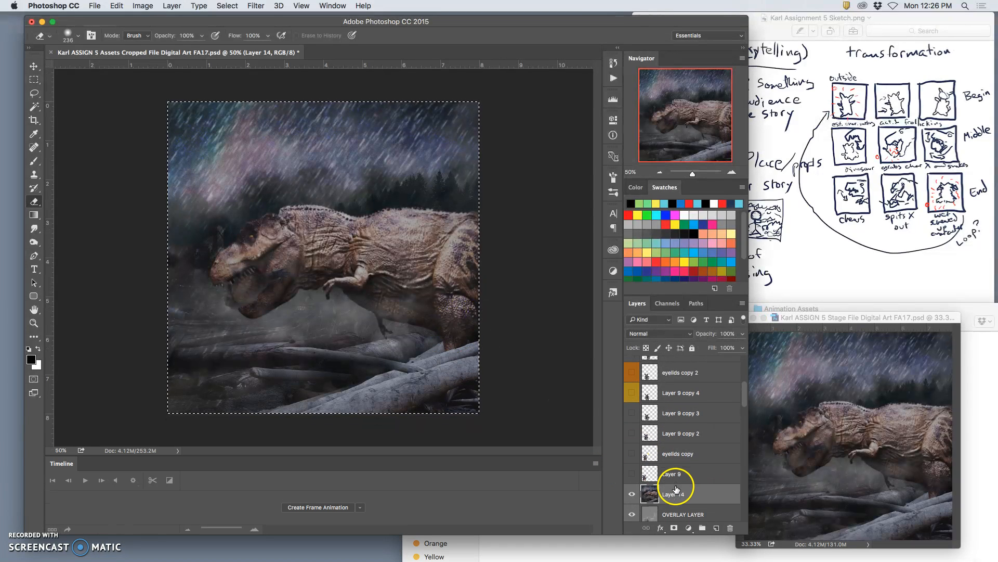
key("super+d")
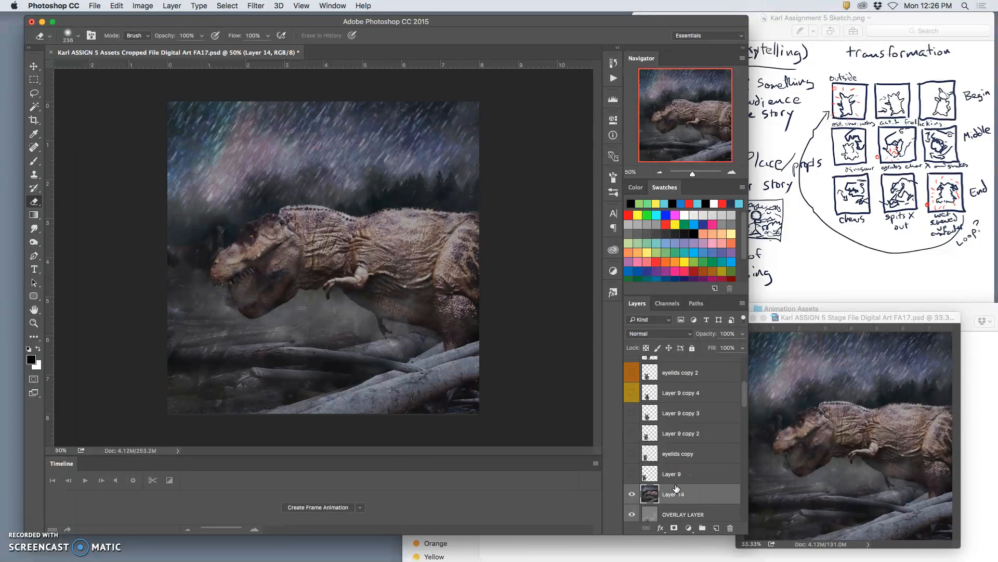
key("alt+bracketleft")
Lower the opacity of Layer 13, the copied logs in the Dinosaur group, to 60%.
scroll(676, 487, "down", 5)
scroll(678, 487, "down", 6)
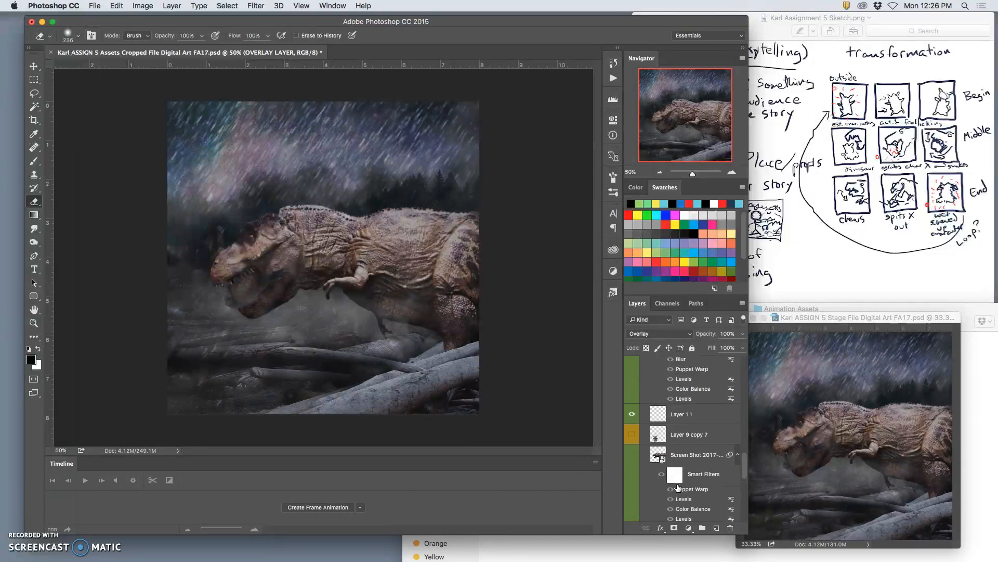
scroll(678, 487, "down", 6)
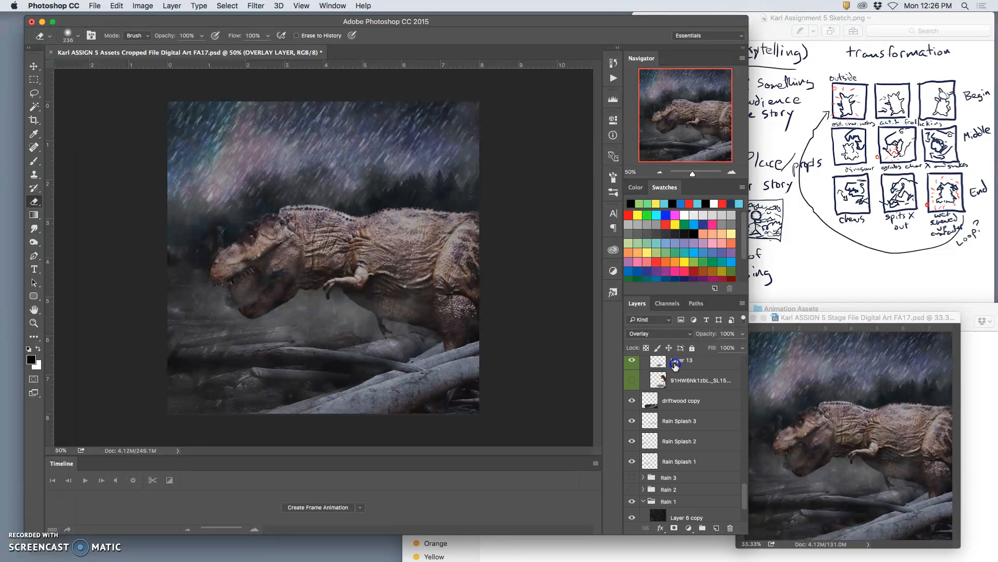
left_click(676, 362)
left_click(742, 333)
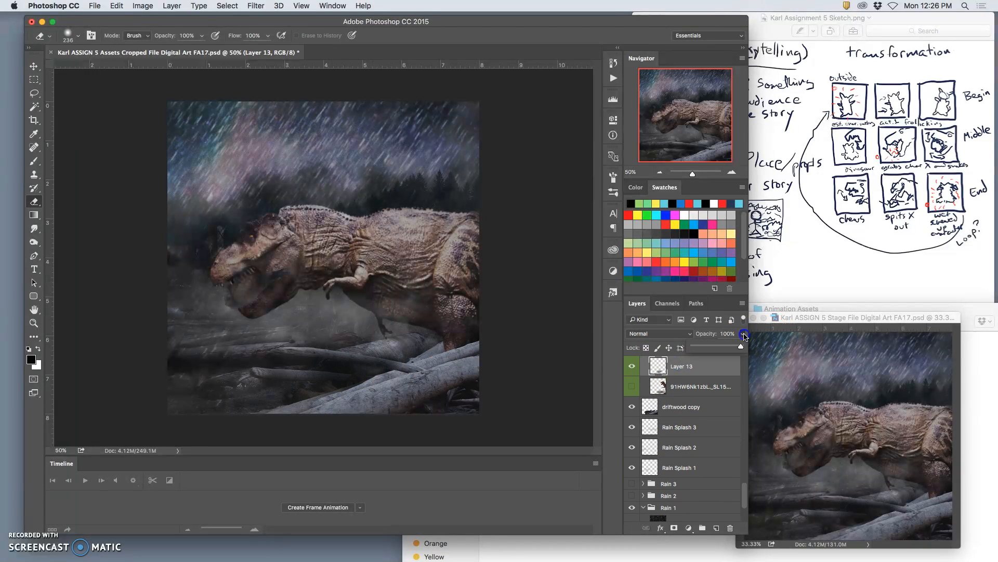
left_click_drag(743, 346, 727, 347)
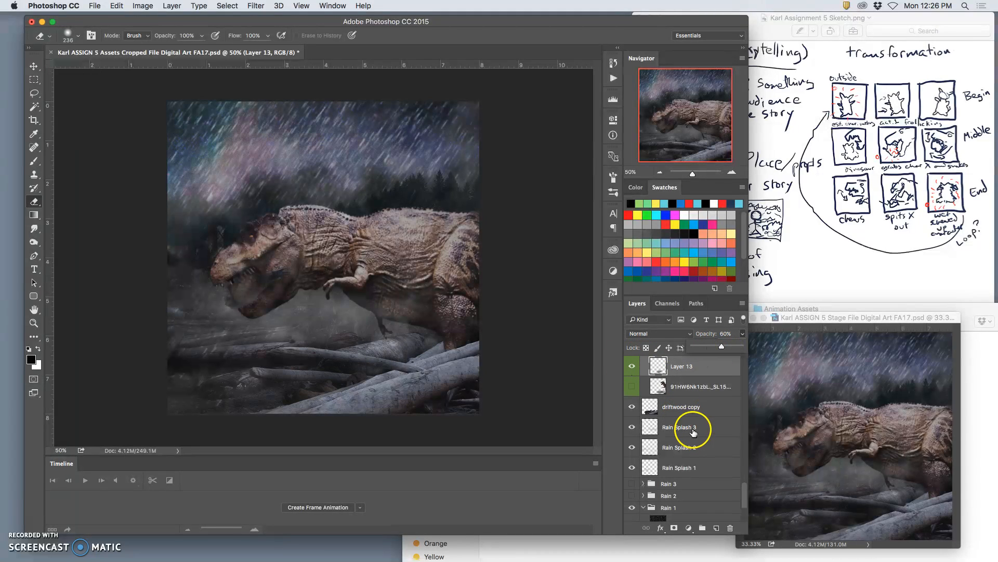
Duplicate the visible Screen Shot 2017 dinosaur smart object in the Dinosaur group and hide the original.
scroll(684, 427, "up", 5)
scroll(685, 425, "up", 8)
scroll(686, 424, "up", 2)
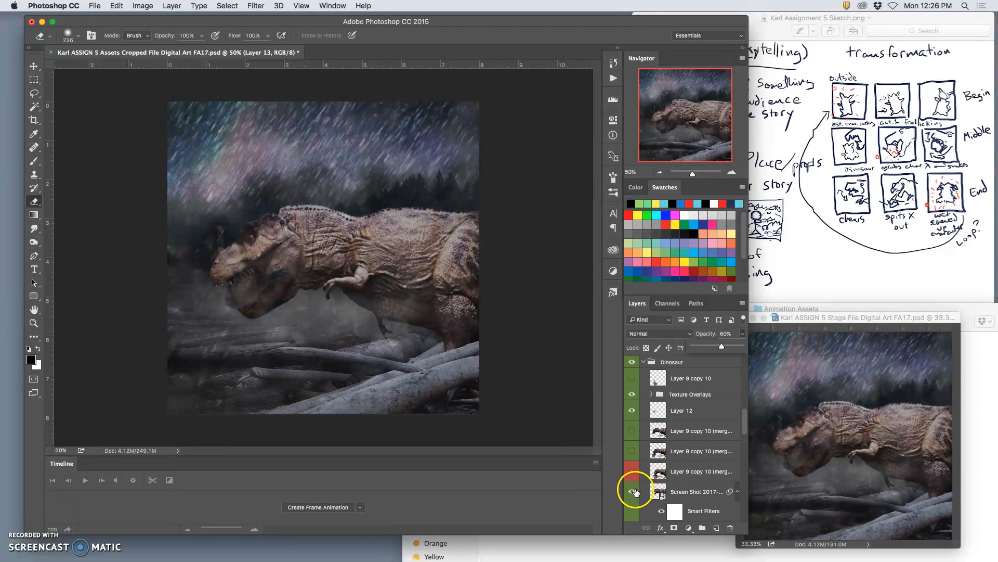
left_click(673, 490)
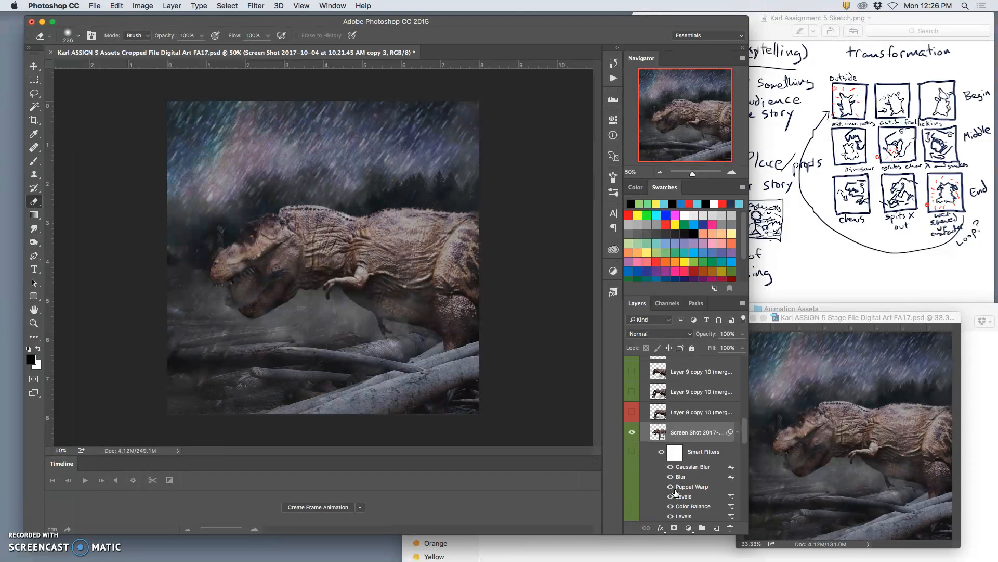
scroll(668, 495, "down", 5)
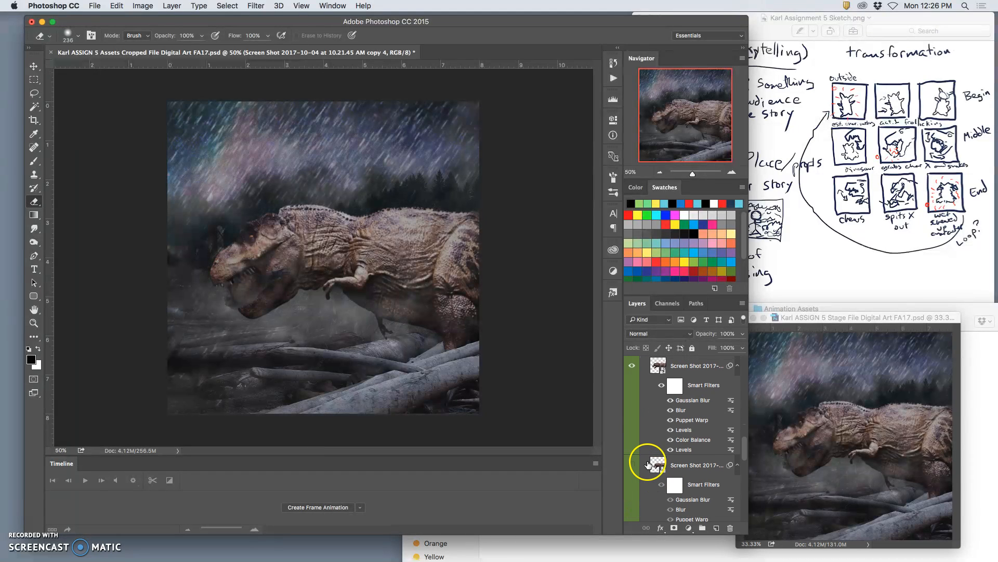
left_click(633, 388)
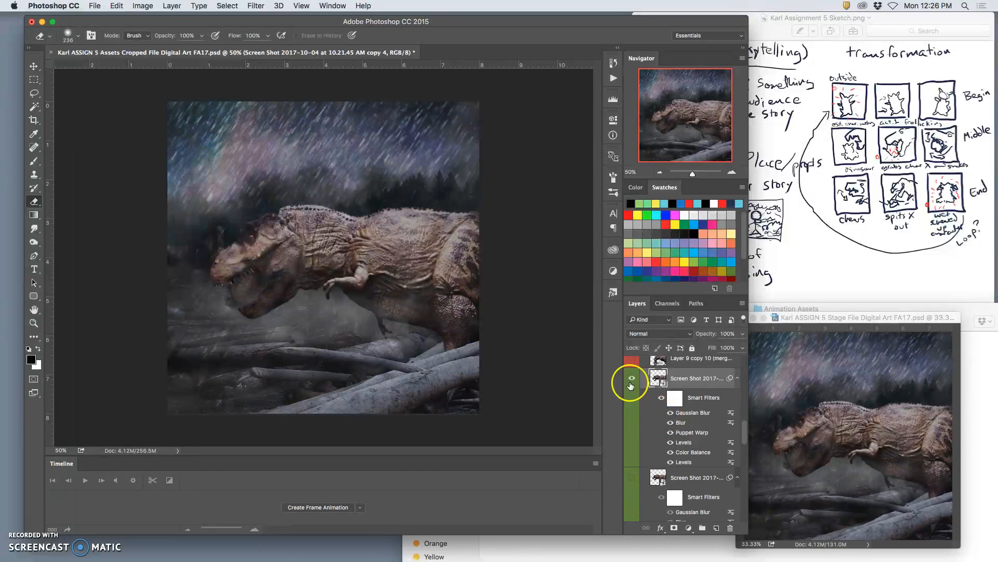
Puppet Warp the duplicated dinosaur, pulling the lower jaw back and the snout tip down to close the mouth.
left_click(124, 6)
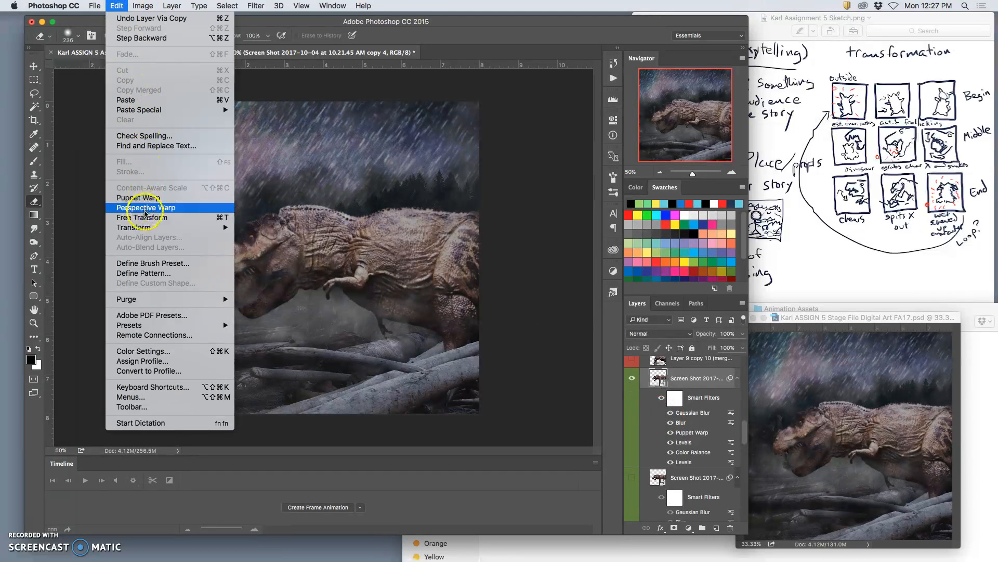
left_click(143, 199)
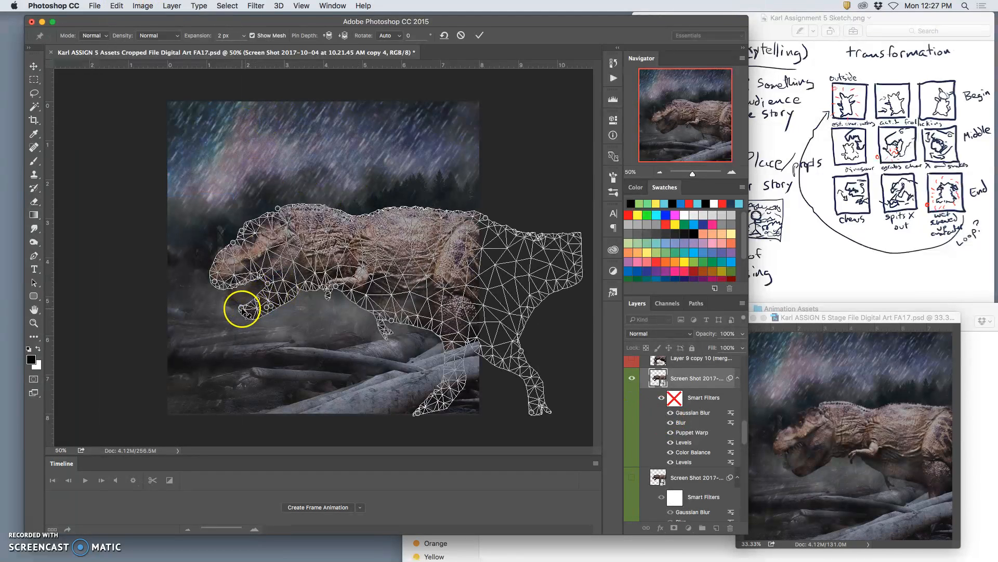
left_click(215, 282)
left_click_drag(244, 310, 271, 301)
left_click(216, 276)
left_click_drag(216, 282, 219, 288)
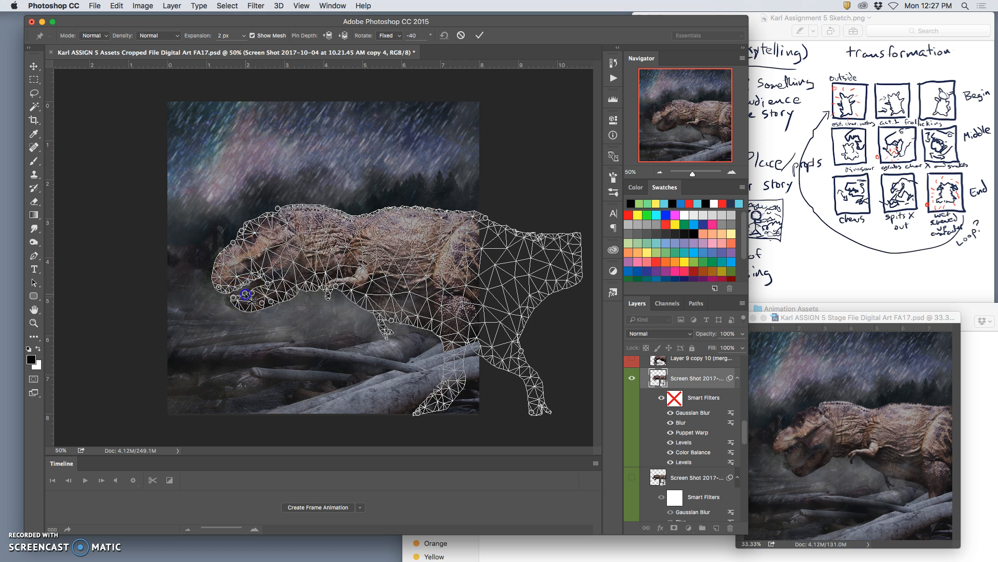
left_click(252, 294, "alt")
key("ctrl+z")
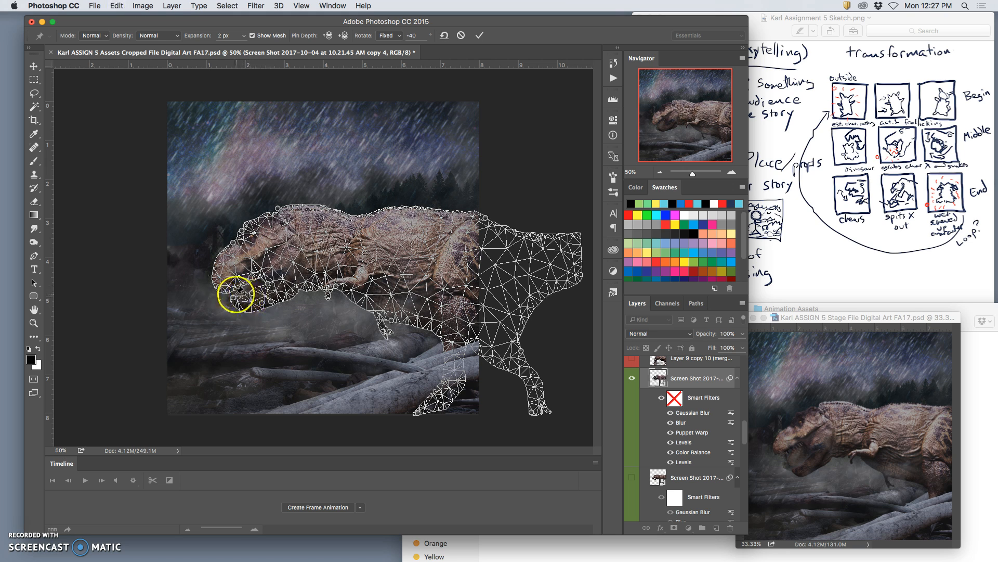
Refine the snout, jaw and neck pins so the dinosaur's head tucks in slightly, and apply the warp.
left_click_drag(234, 242, 236, 245)
left_click_drag(220, 288, 235, 302)
left_click(251, 292)
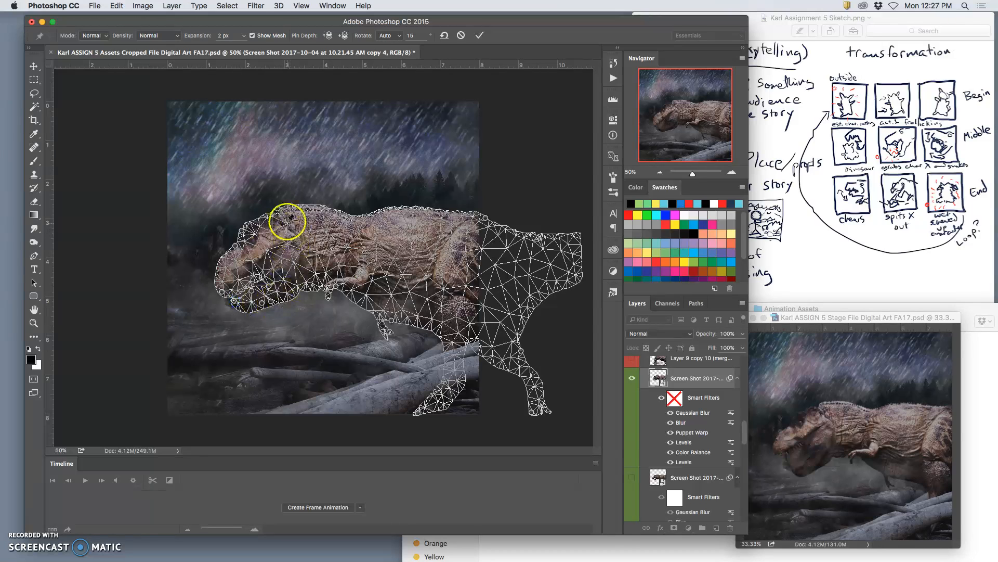
left_click_drag(281, 210, 283, 211)
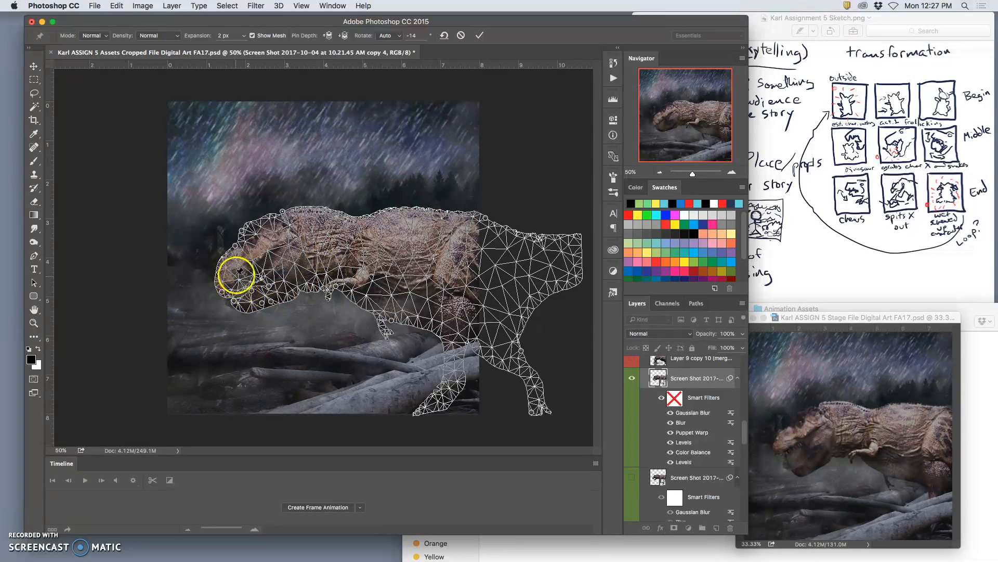
key("Return")
key("e")
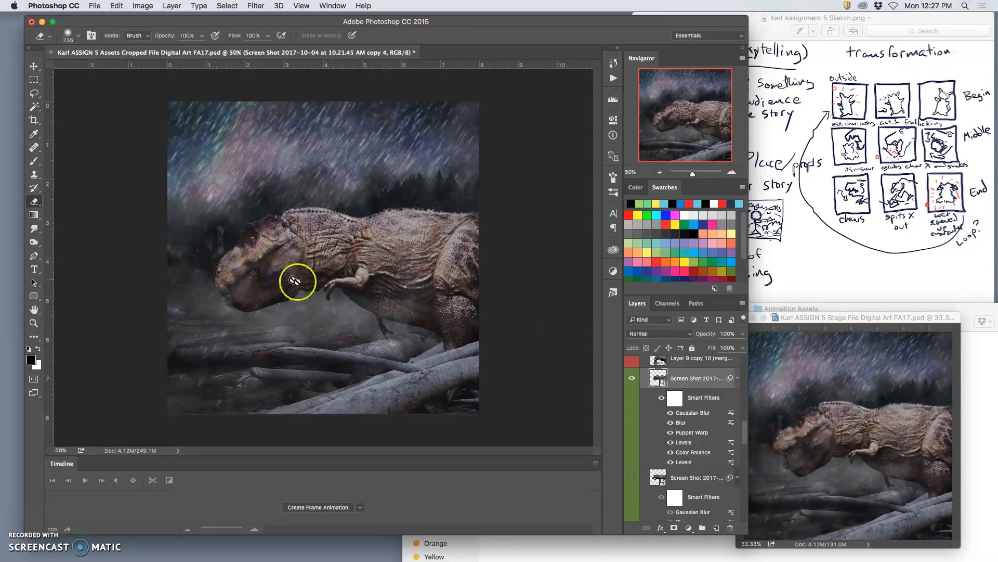
Compare the dinosaur before and after the warp by repeatedly undoing and redoing it.
key("super+z")
key("super+z")
key("super+z")
key("super+z")
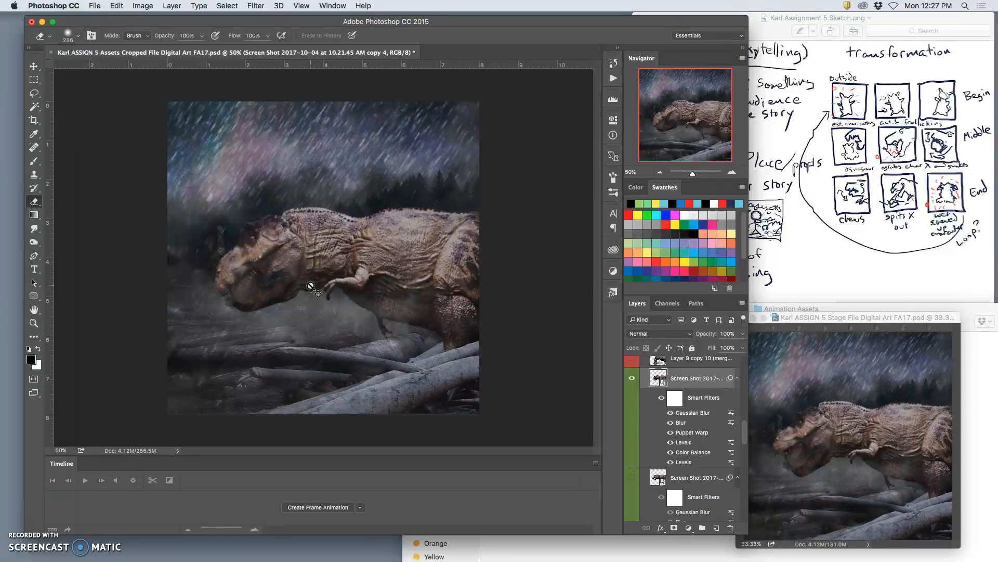
key("super+z")
key("super+z")
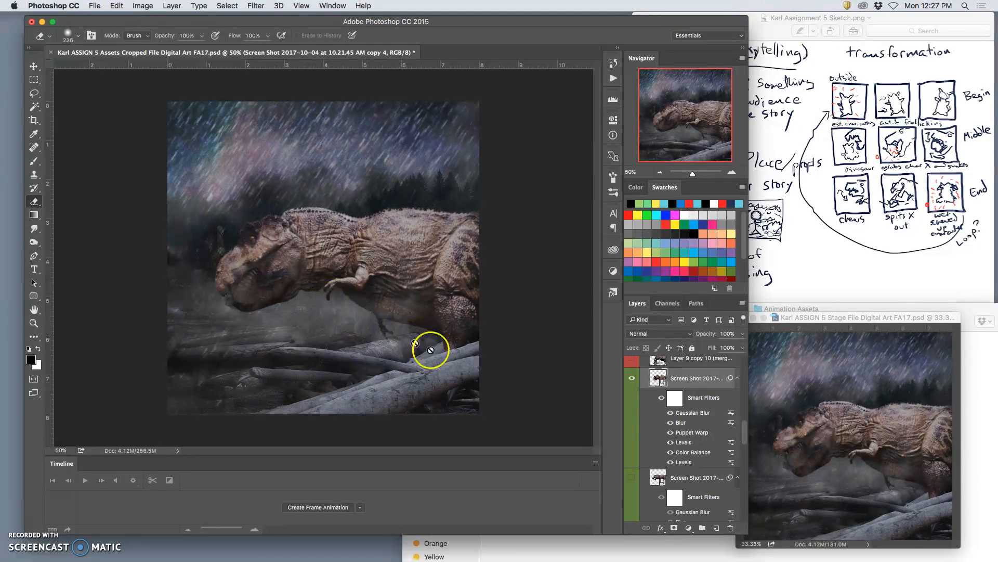
Check Layer 12 by toggling its visibility, and darken it with a Levels midtone of 0.59.
scroll(696, 426, "up", 4)
left_click(633, 413)
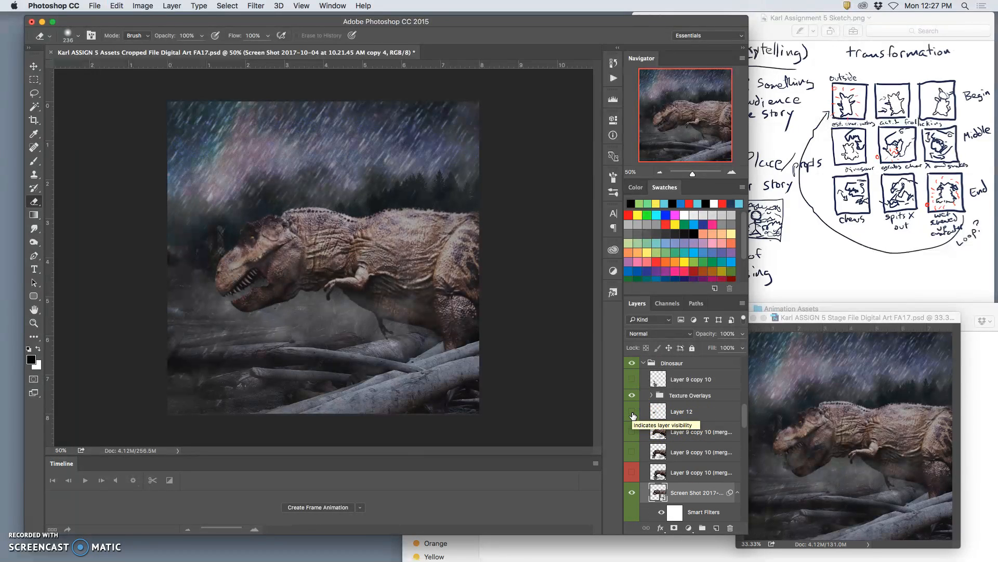
left_click(632, 413)
left_click(670, 411)
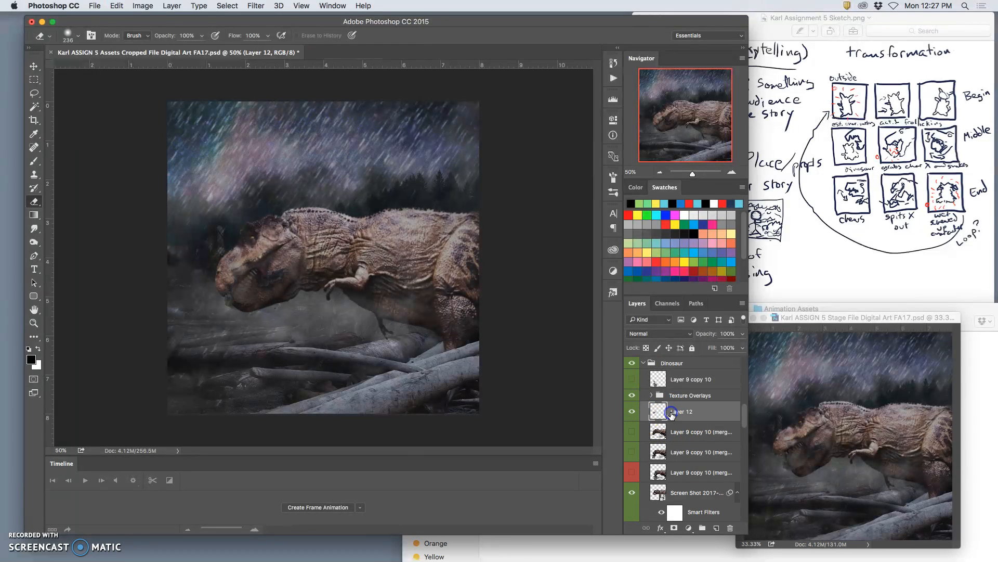
left_click(147, 5)
mouse_move(156, 36)
left_click(254, 49)
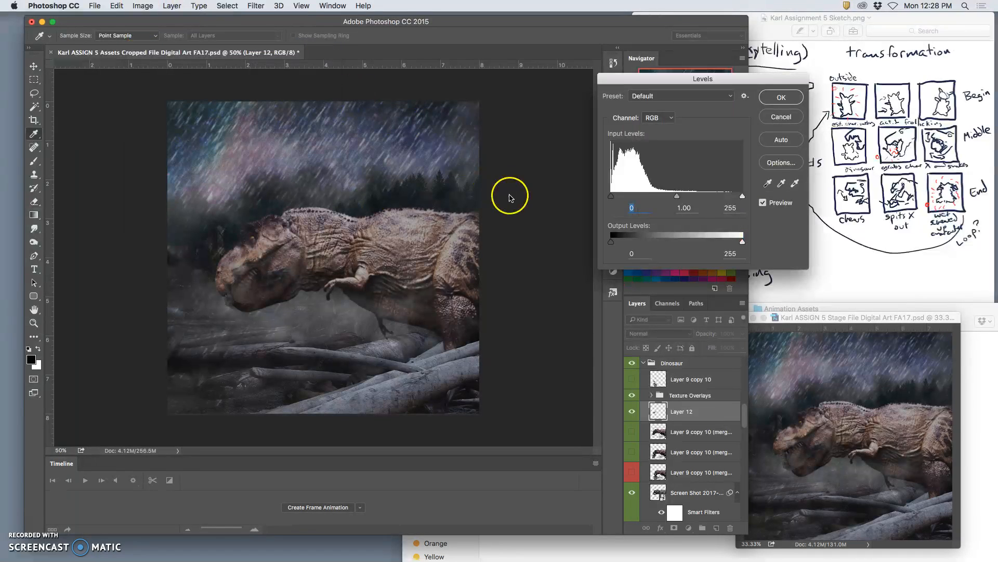
left_click_drag(678, 200, 690, 201)
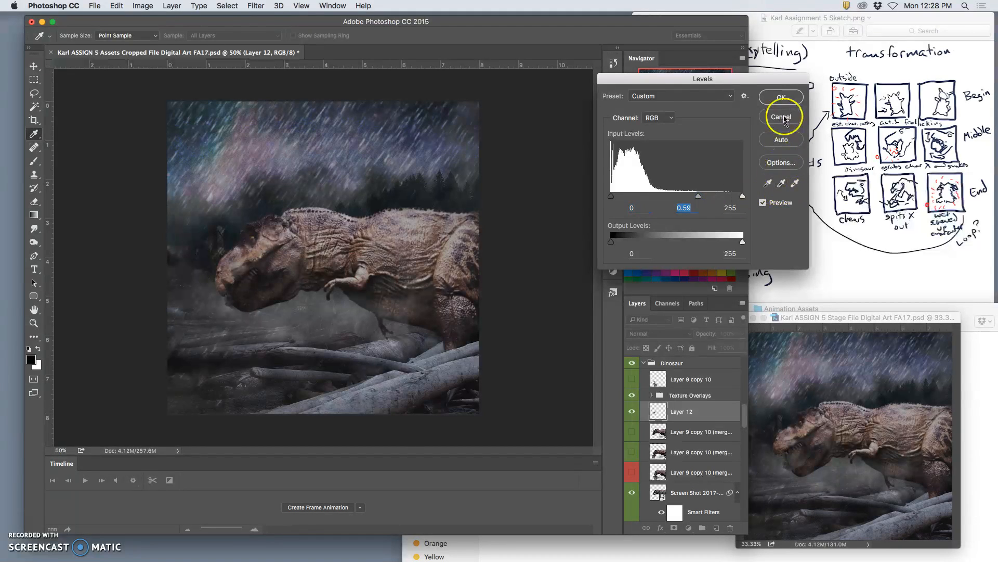
left_click(782, 98)
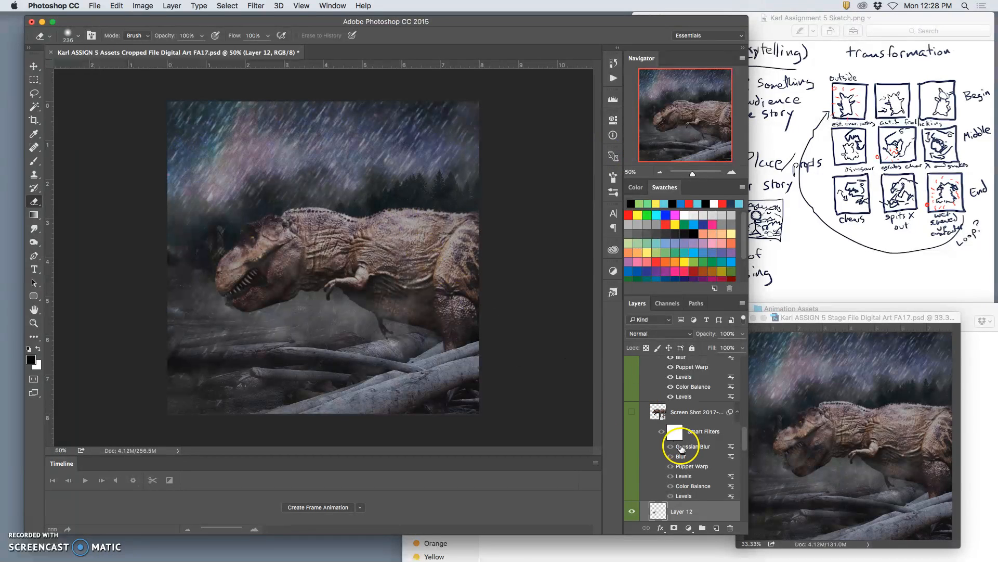
Switch the rain in Assets for the new frame by showing the Rain 3 group and hiding the Rain 1 group.
scroll(695, 440, "down", 4)
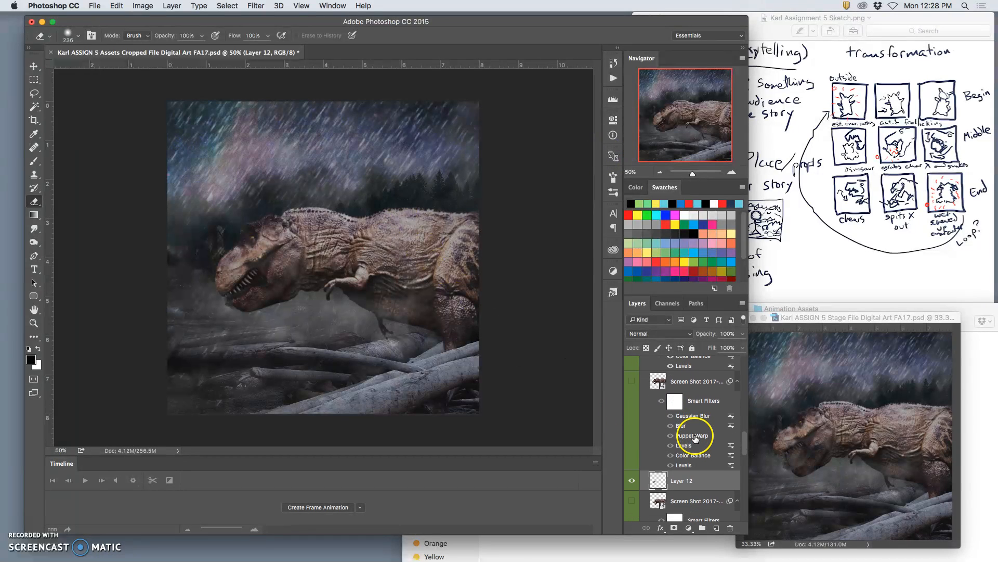
scroll(692, 440, "down", 12)
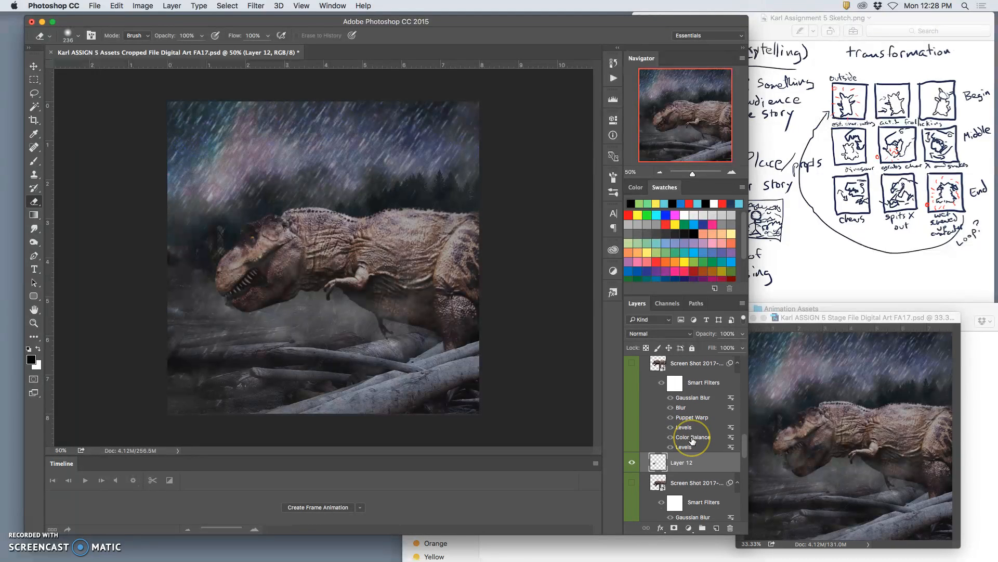
scroll(692, 440, "down", 3)
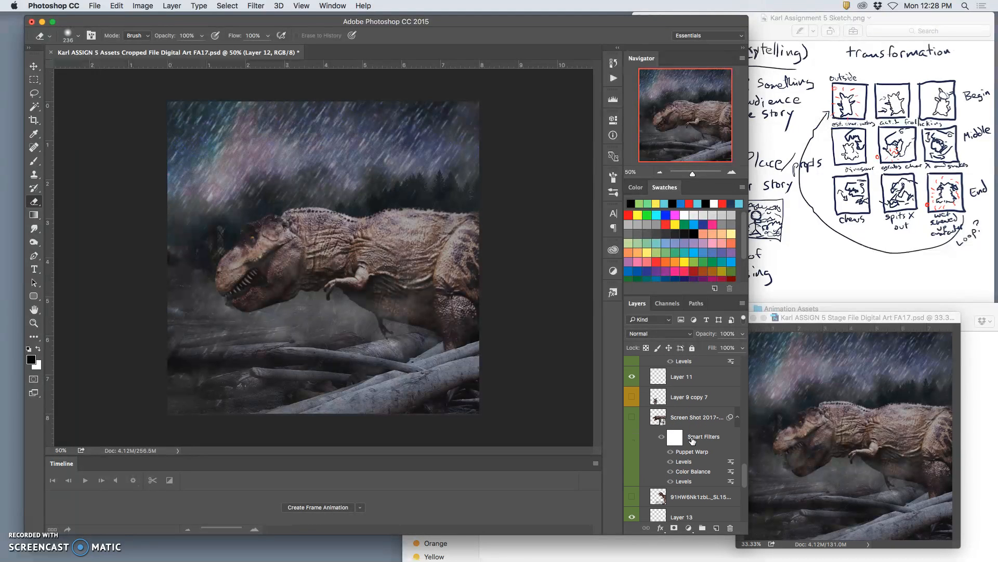
scroll(692, 440, "down", 4)
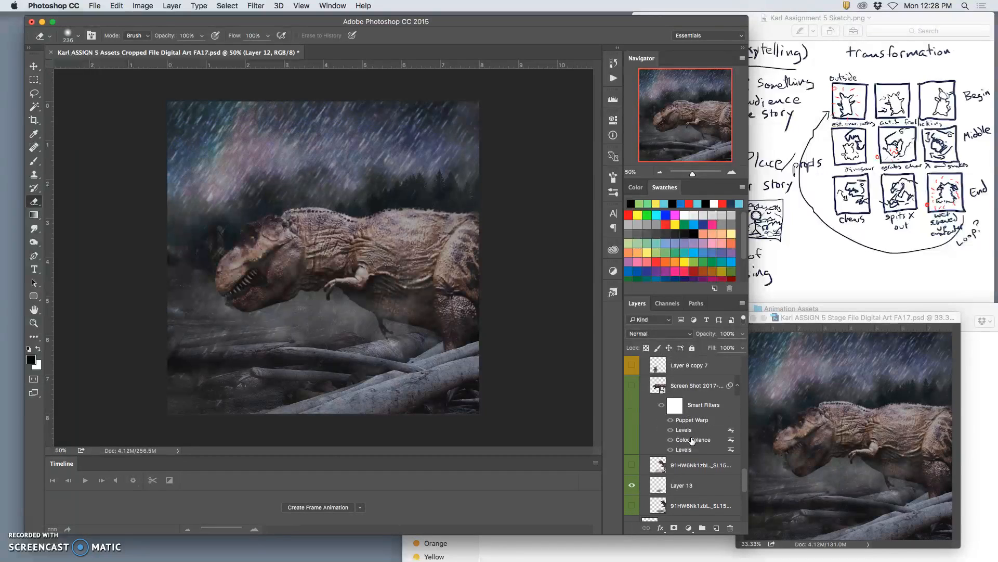
scroll(692, 440, "down", 10)
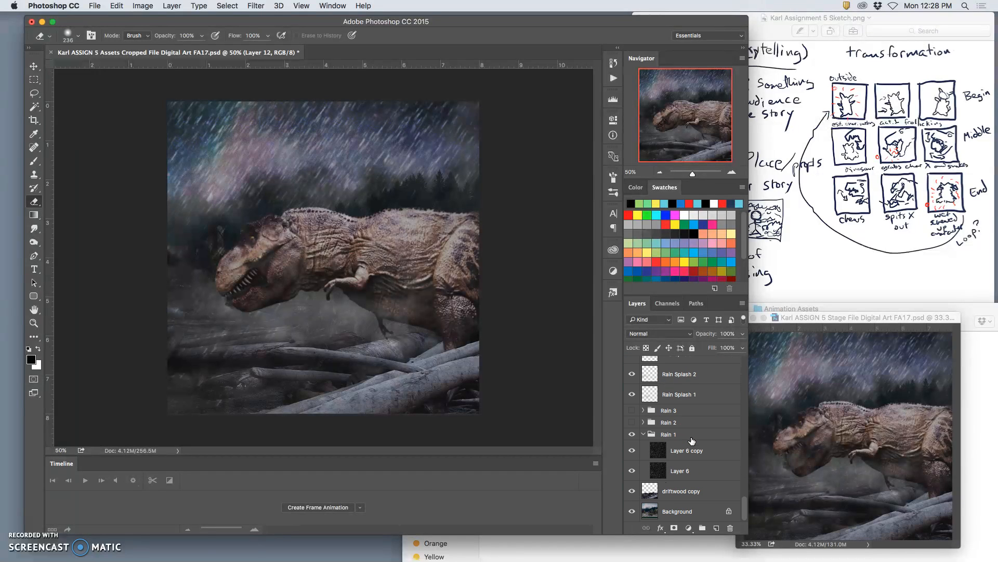
left_click(632, 411)
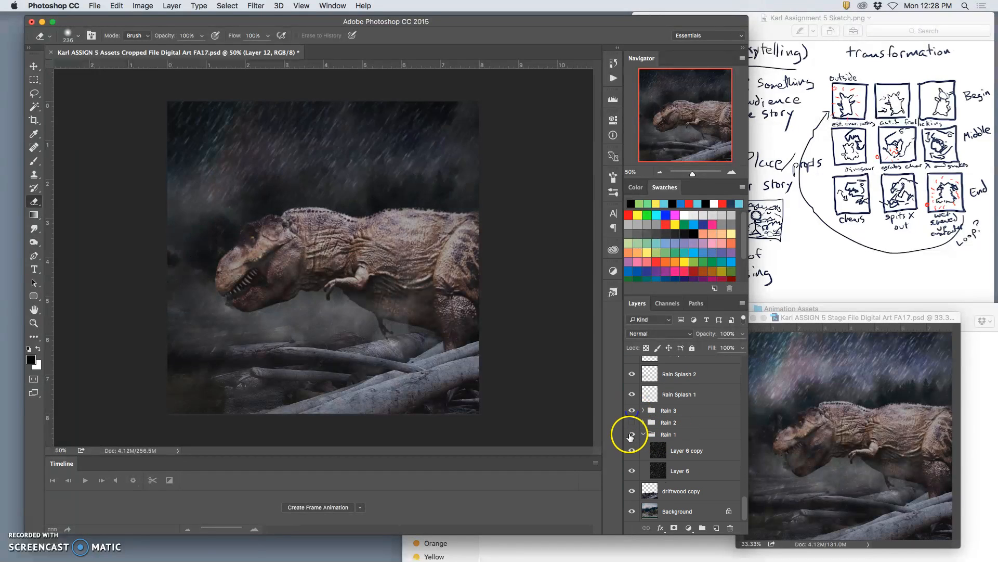
left_click(632, 434)
Stamp all visible Assets layers into a new layer above OVERLAY LAYER and copy the whole merged image.
scroll(738, 437, "up", 4)
scroll(728, 434, "up", 10)
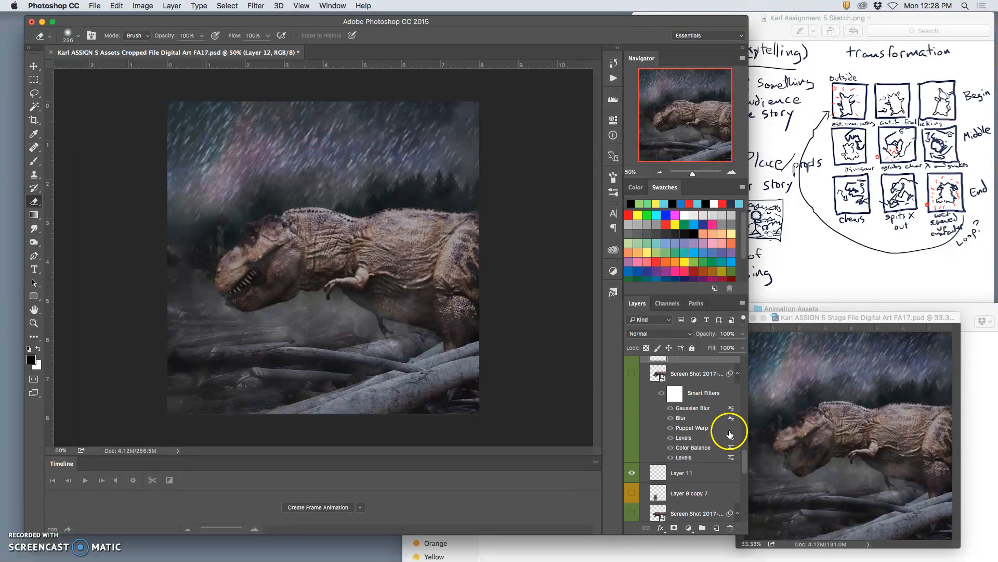
left_click(695, 454)
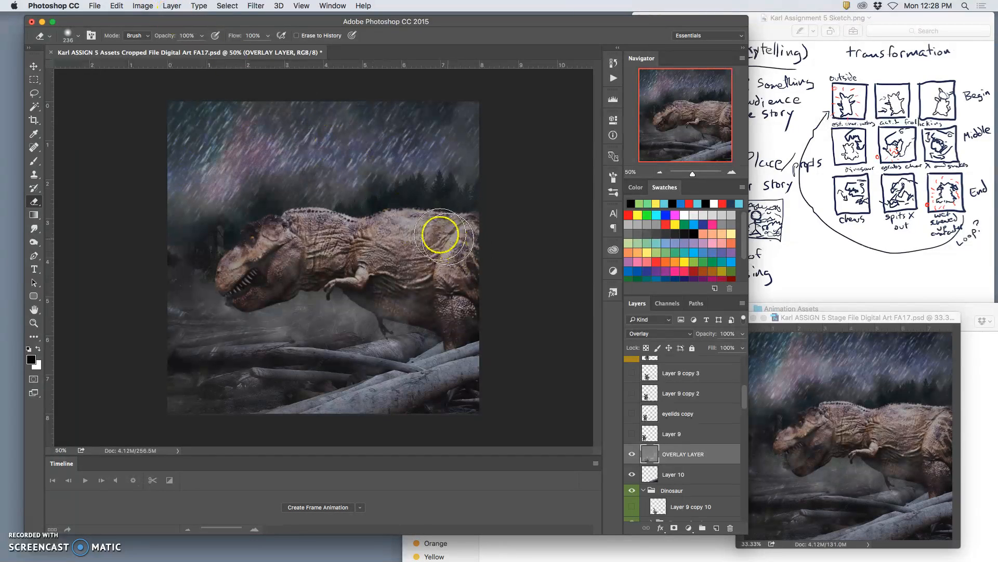
left_click(174, 6)
left_click(173, 6)
left_click(173, 6)
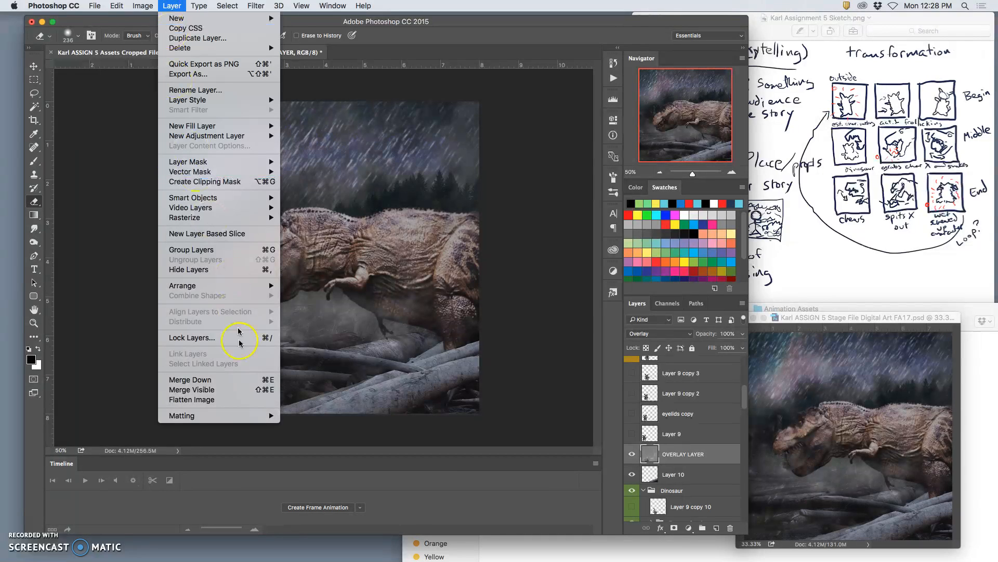
left_click(217, 389, "alt")
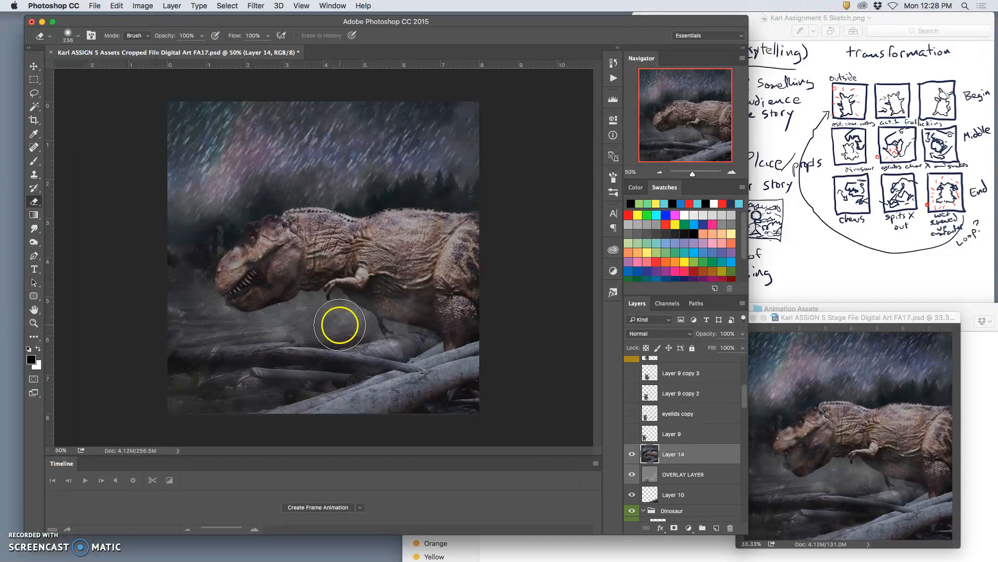
key("super+a")
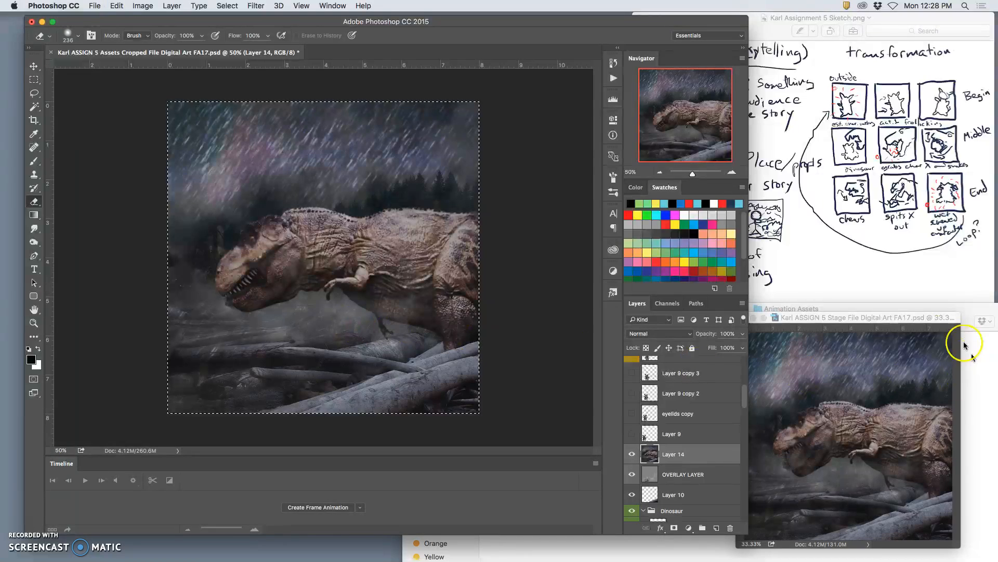
Paste the merged image into the Stage file above Layer 34, compare it with the previous frame, and remove it.
left_click(855, 318)
key("super+v")
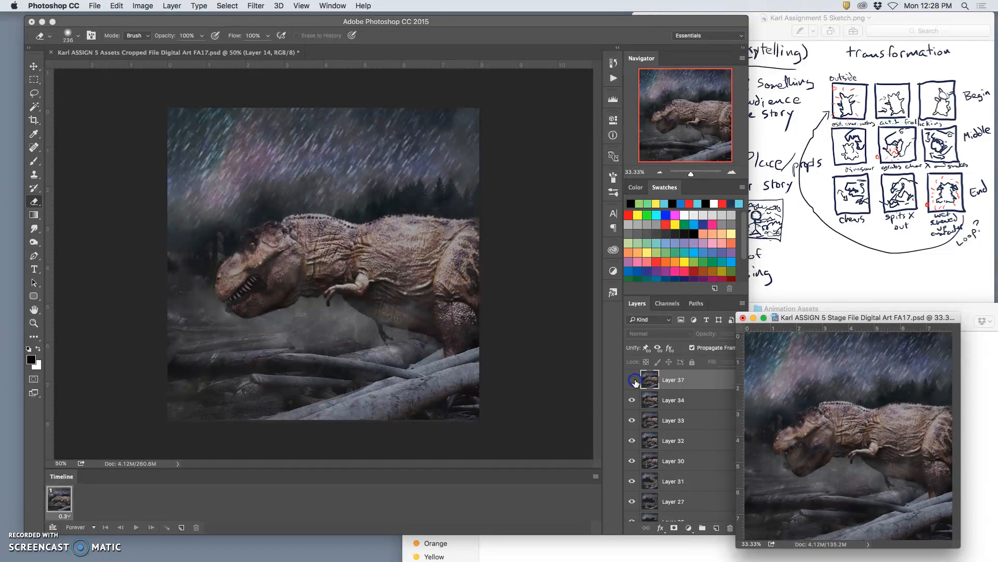
left_click(669, 383)
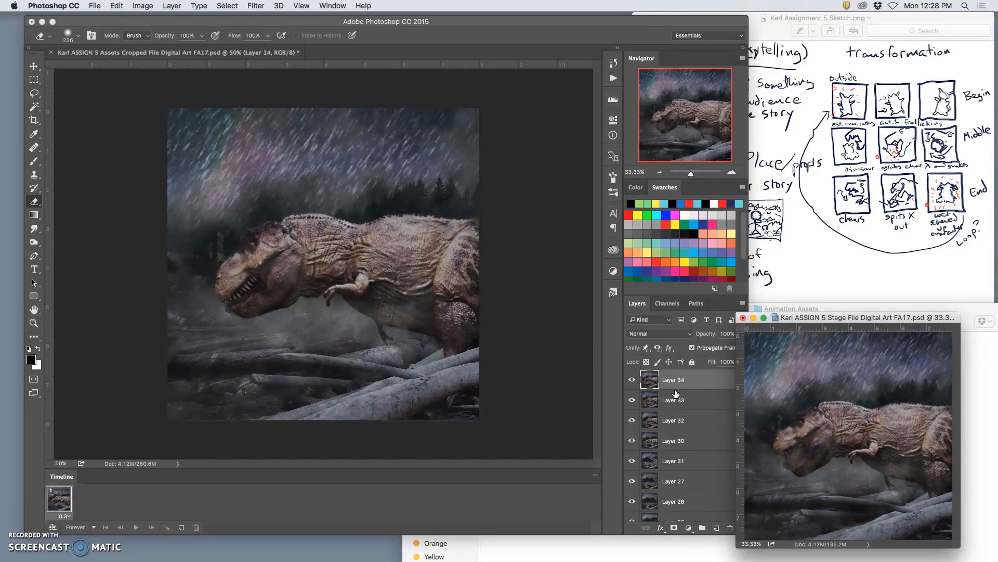
Check the merged Layer 14 in Assets by toggling its visibility, clear the selection, and delete the layer.
left_click(508, 345)
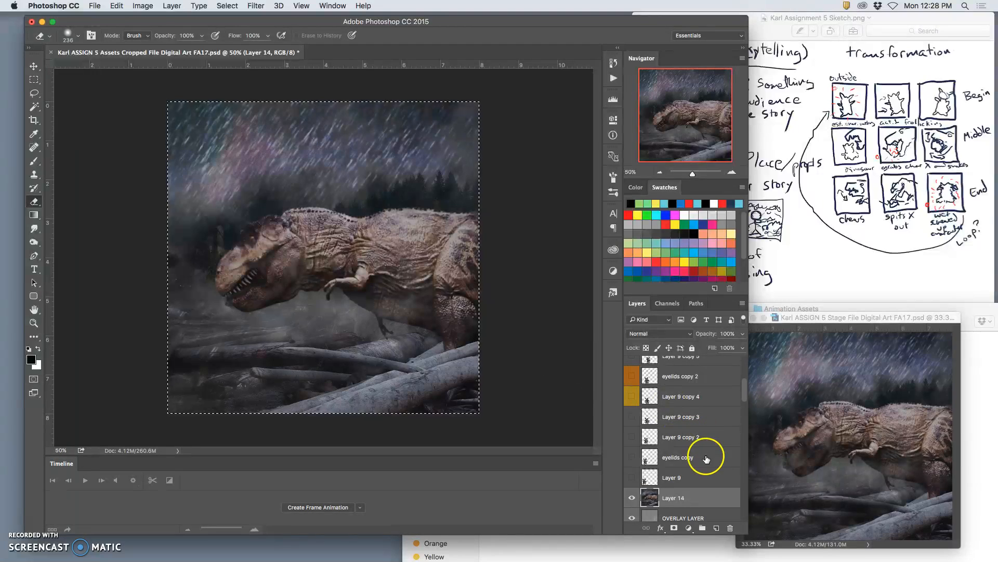
left_click(631, 497)
left_click(631, 498)
left_click(831, 318)
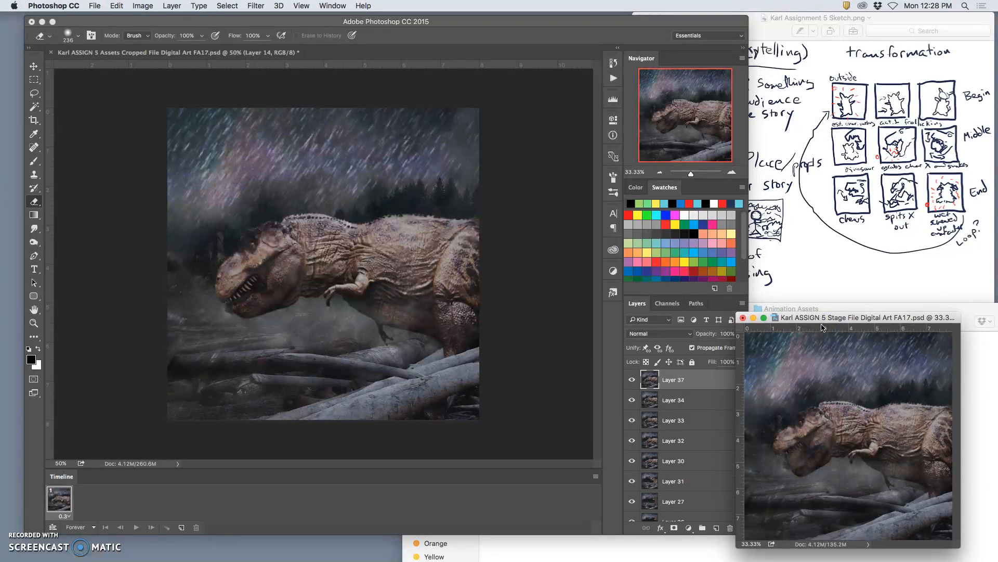
left_click(499, 299)
key("Delete")
left_click(632, 497)
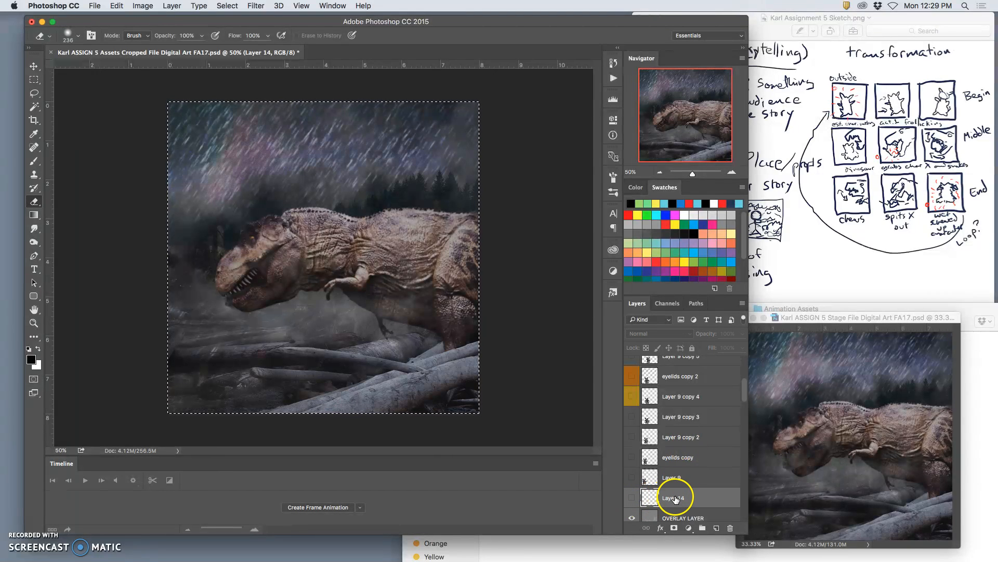
key("super+d")
key("Delete")
Stamp the visible layers again into a new layer above OVERLAY LAYER and select the entire canvas.
scroll(668, 487, "up", 5)
scroll(668, 487, "down", 5)
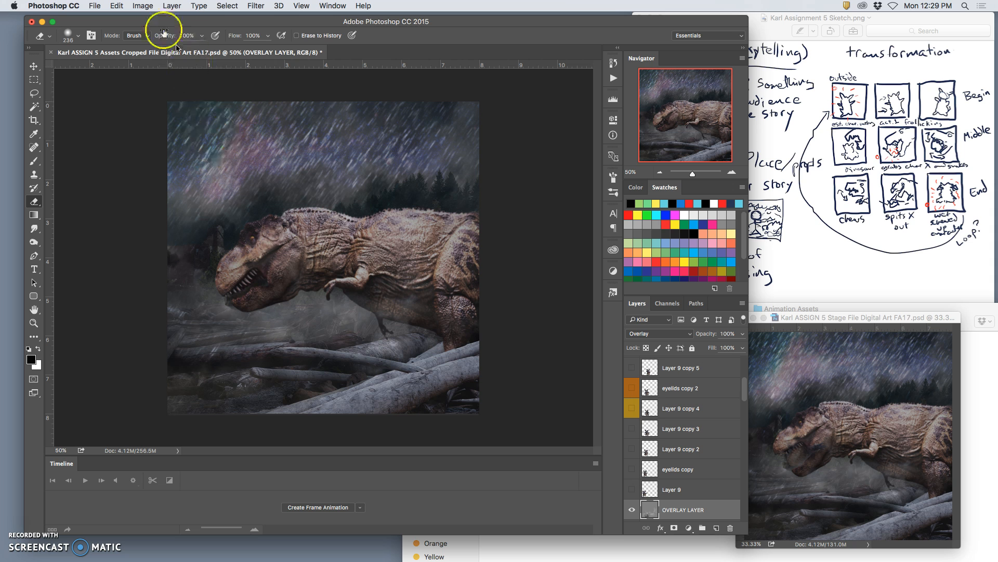
left_click(172, 5)
left_click(213, 384)
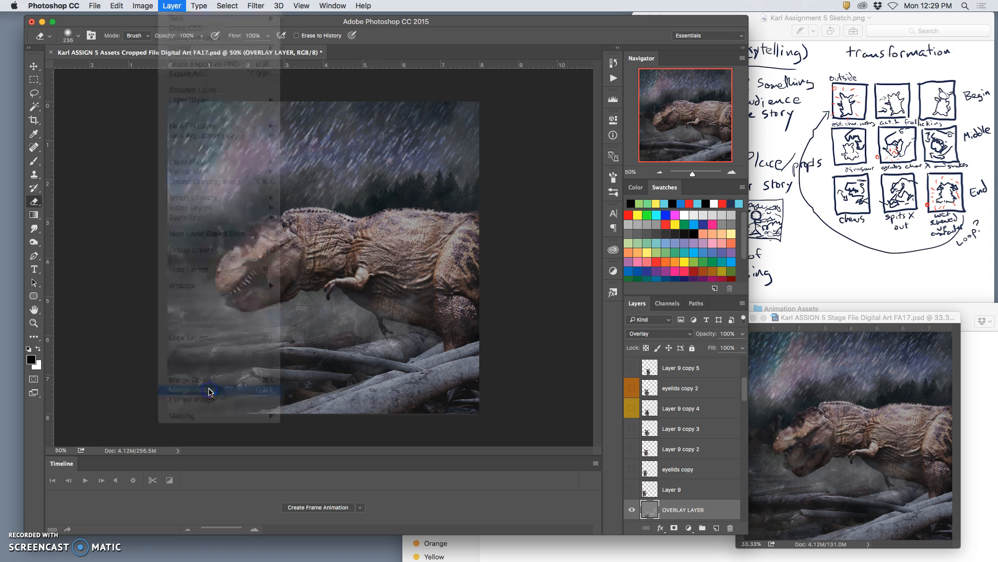
key("super+a")
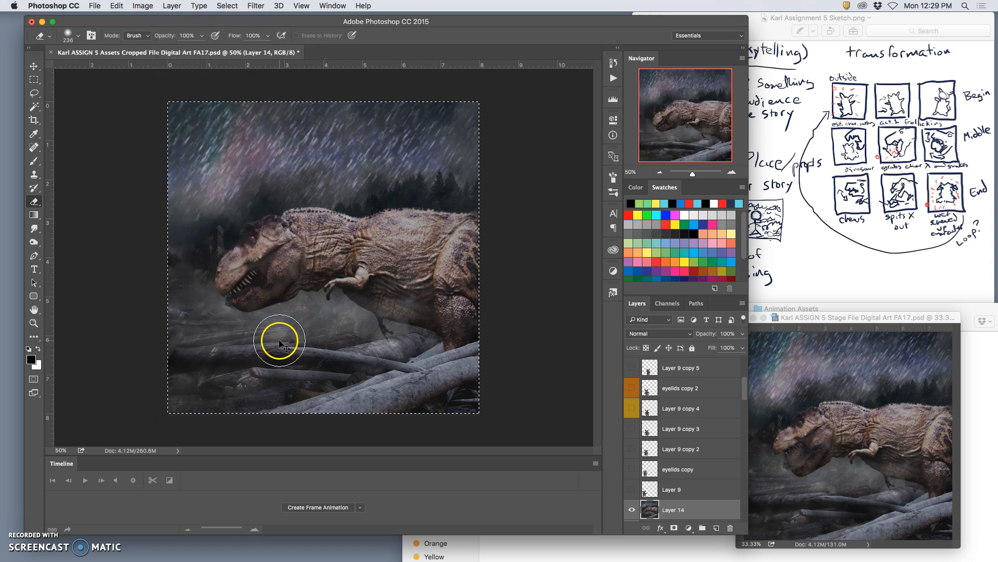